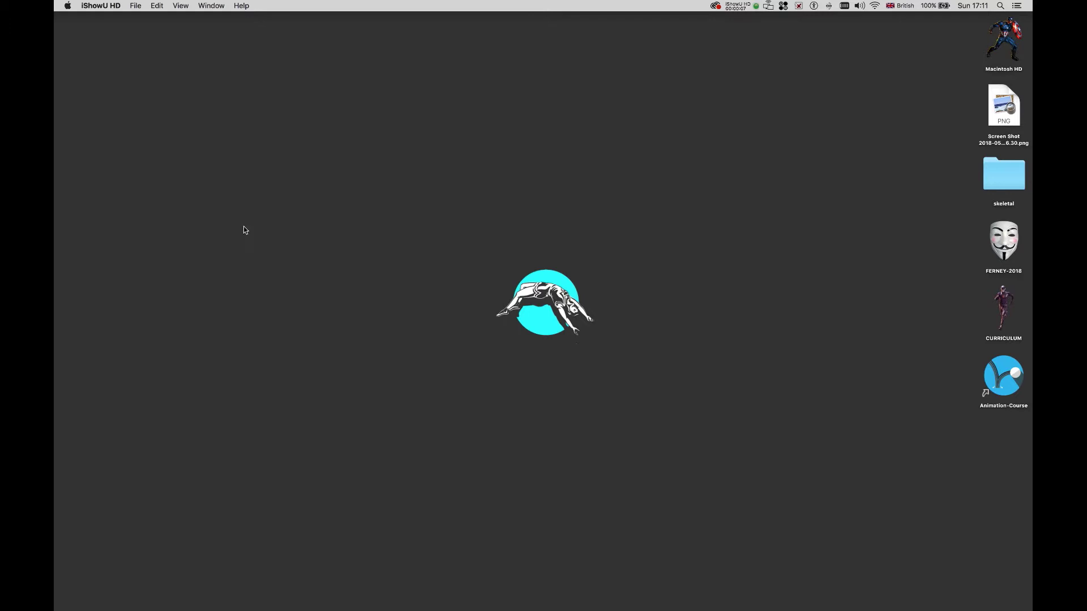
Switch to Animate CC and examine the assembled running character in char-00.fla at 100% zoom.
mouse_move(295, 592)
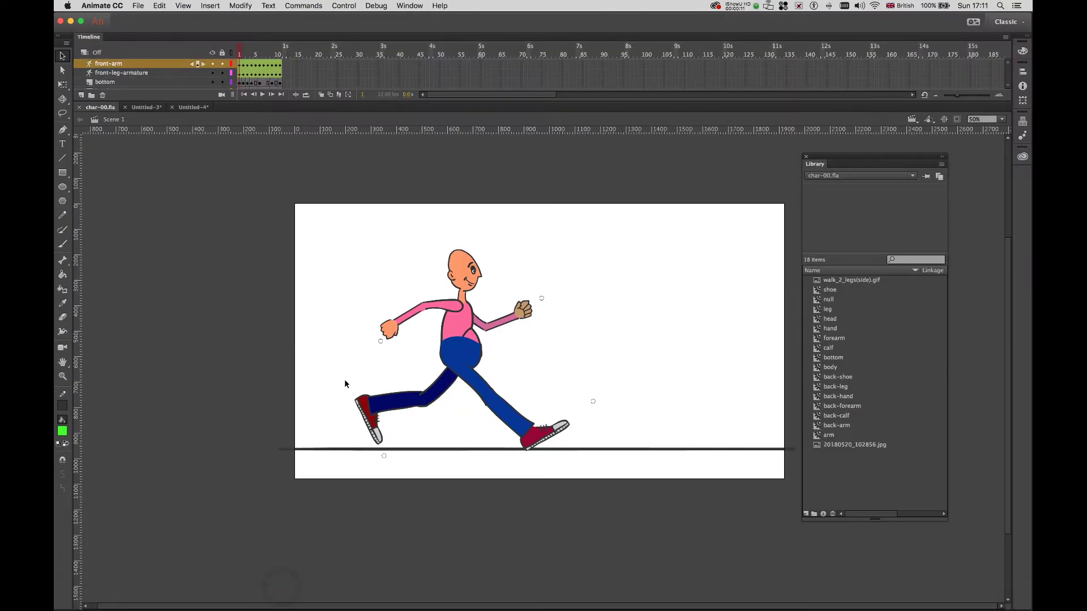
key("super+equal")
left_click(322, 371)
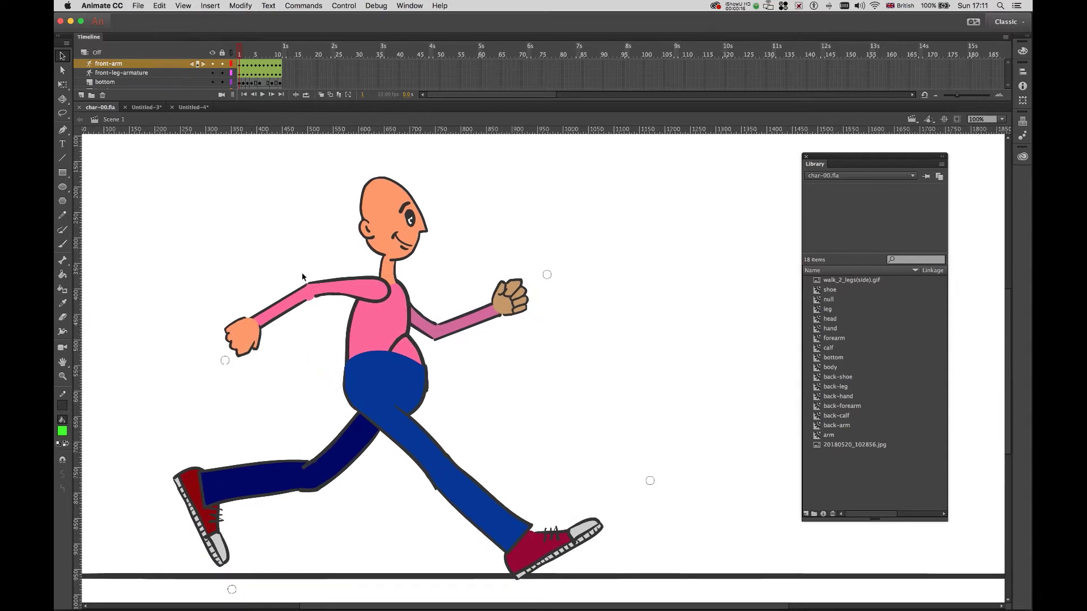
Switch to the Untitled-3 document at 100% zoom and move the Library panel clear of the separated body parts.
left_click(149, 107)
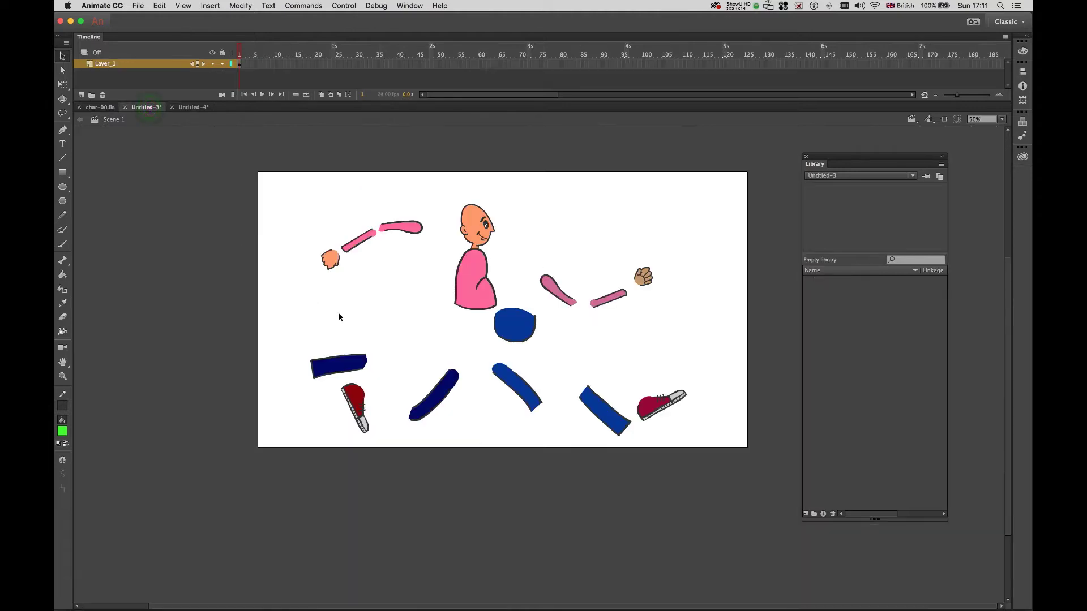
key("super+1")
left_click_drag(815, 160, 963, 71)
left_click_drag(696, 231, 696, 210)
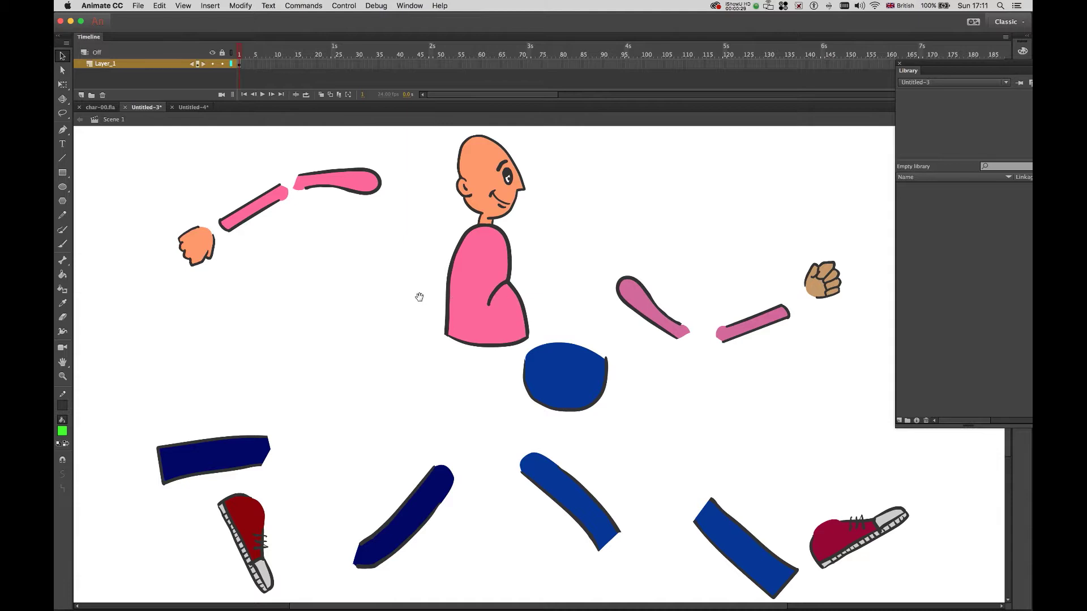
left_click_drag(417, 296, 396, 296)
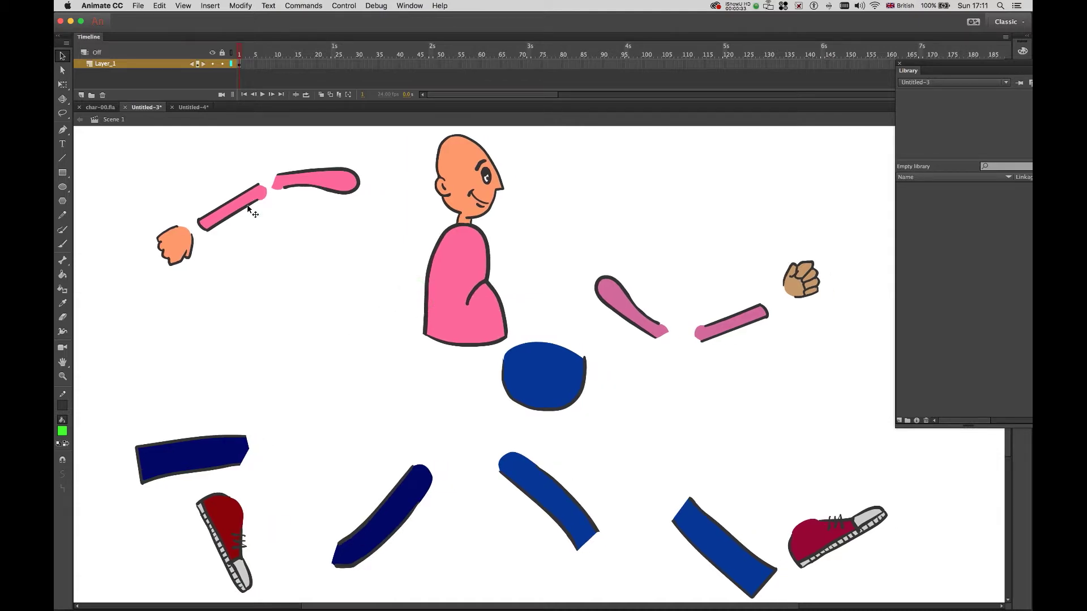
Shift the orange hand, the light pink forearm and the light pink upper arm farther away from the torso.
left_click_drag(141, 216, 139, 264)
left_click(173, 213)
left_click_drag(179, 168, 270, 246)
left_click_drag(242, 202, 207, 200)
left_click(267, 223)
left_click_drag(253, 151, 407, 224)
left_click_drag(344, 188, 319, 209)
left_click(289, 232)
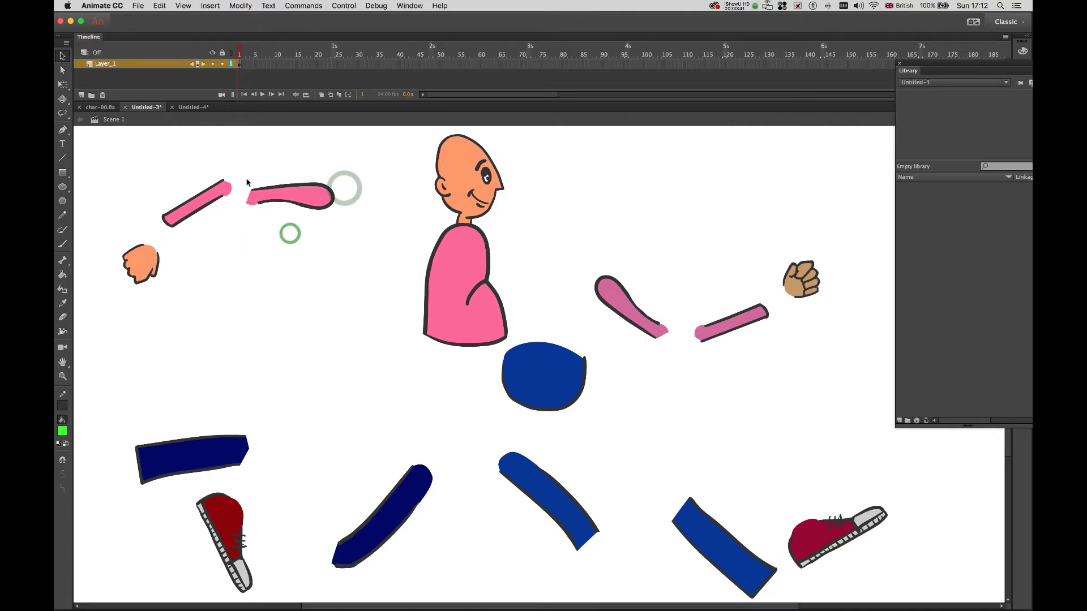
Separate the head from the pink torso by moving the two pieces apart so the whole neck is exposed.
left_click_drag(464, 194, 524, 188)
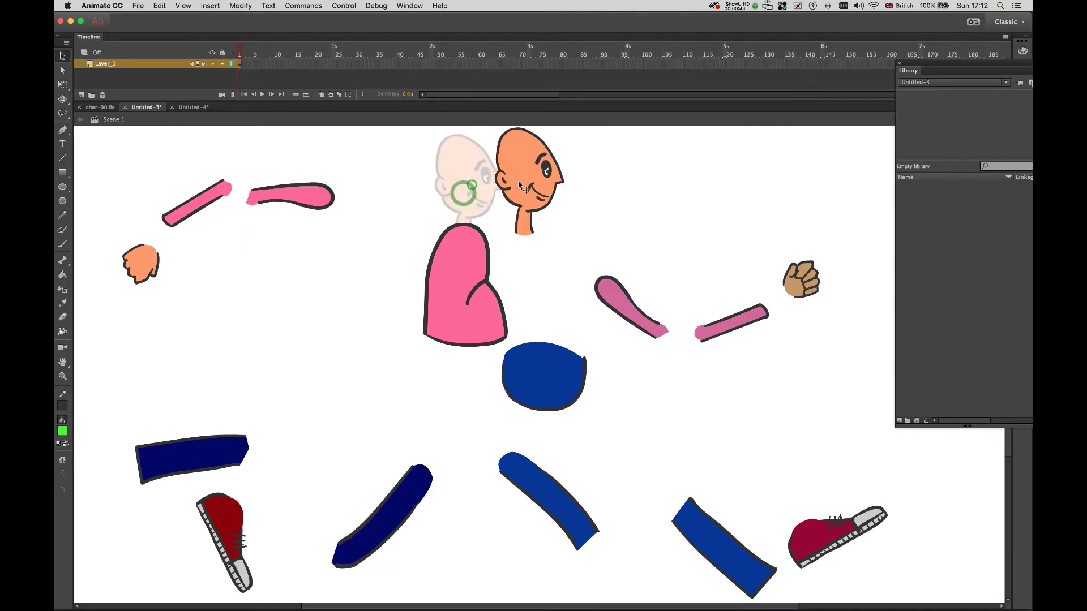
left_click(442, 265)
left_click_drag(442, 276, 393, 289)
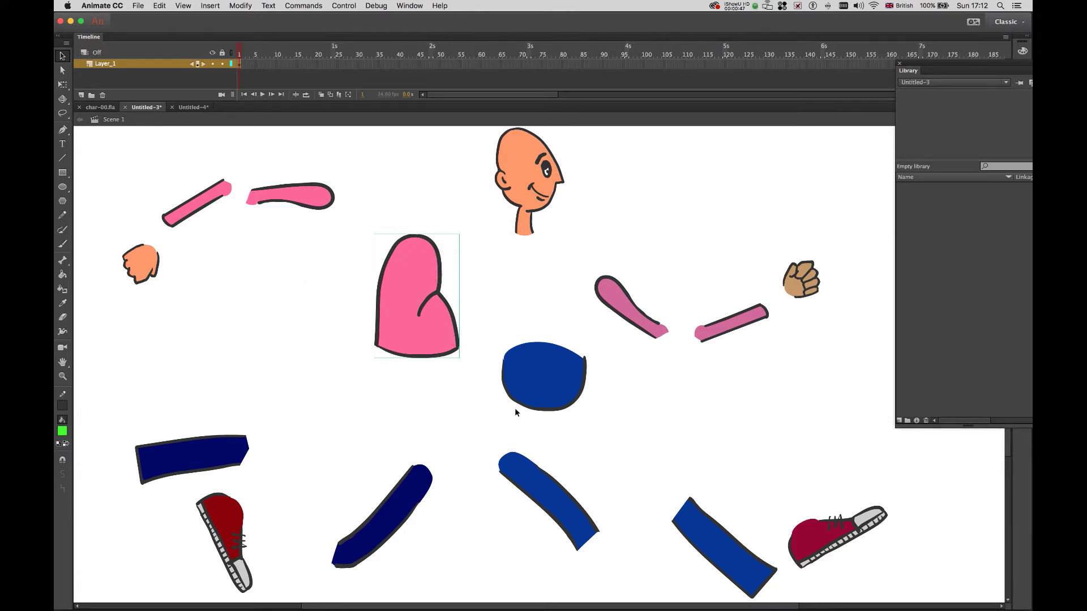
scroll(442, 381, "down", 2)
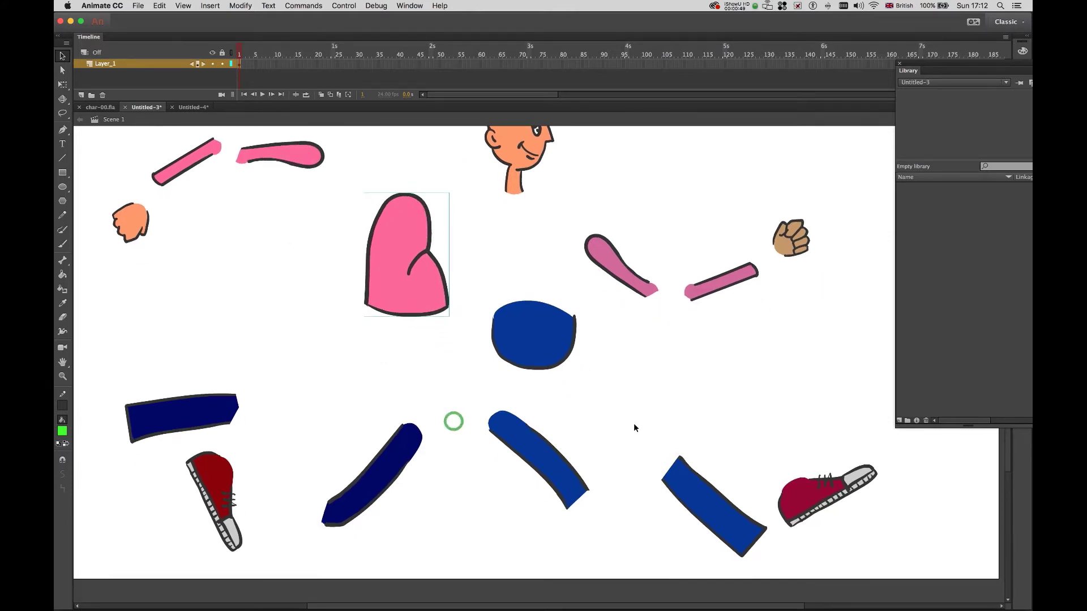
scroll(405, 369, "up", 4)
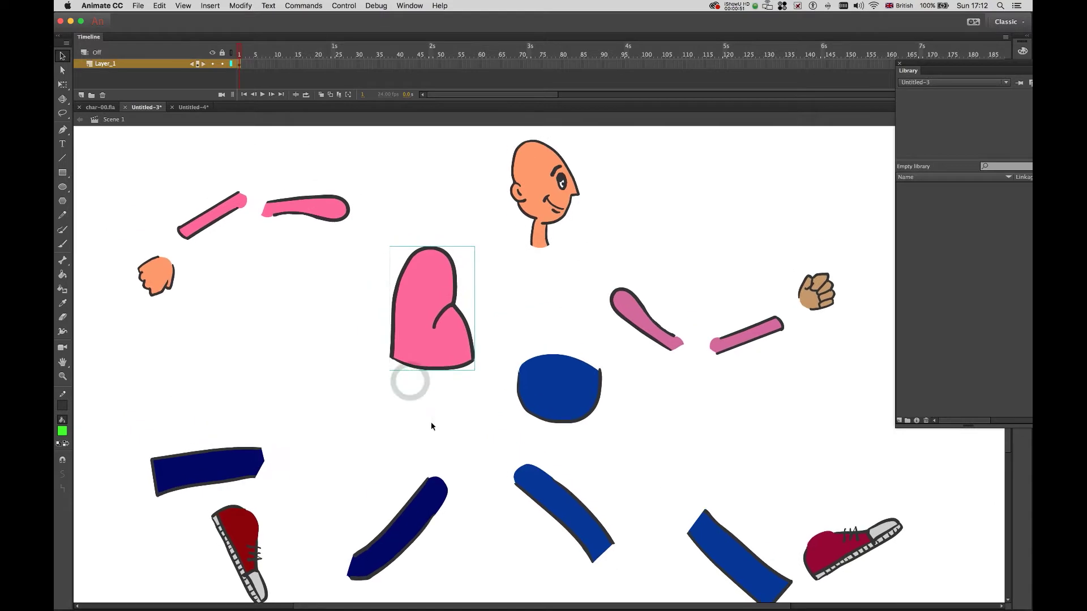
scroll(421, 350, "up", 2)
scroll(422, 349, "right", 2)
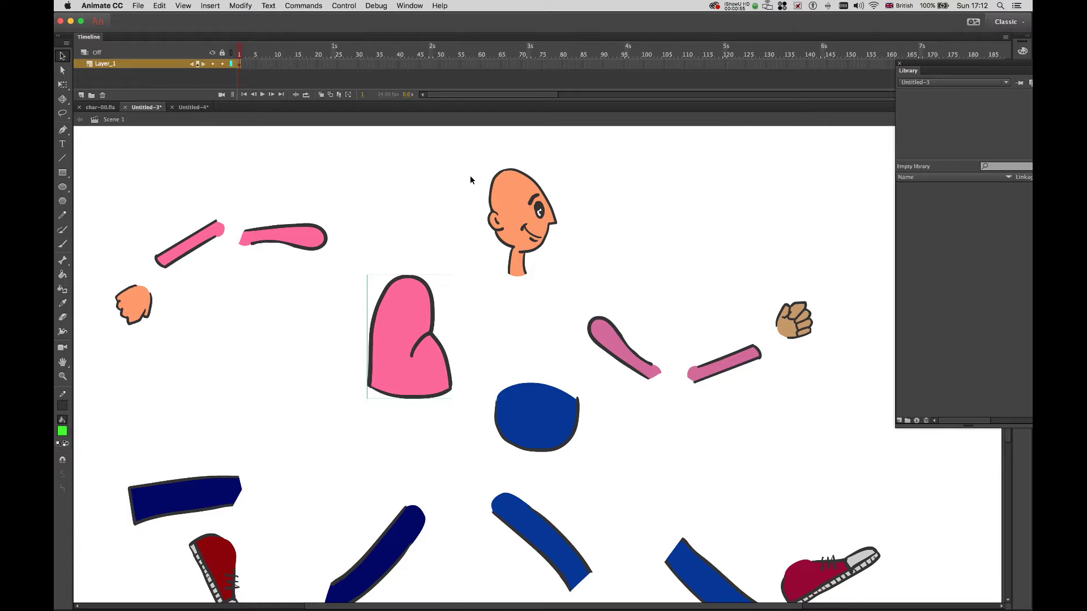
Convert the head drawing into a Movie Clip symbol named head.
left_click(930, 61)
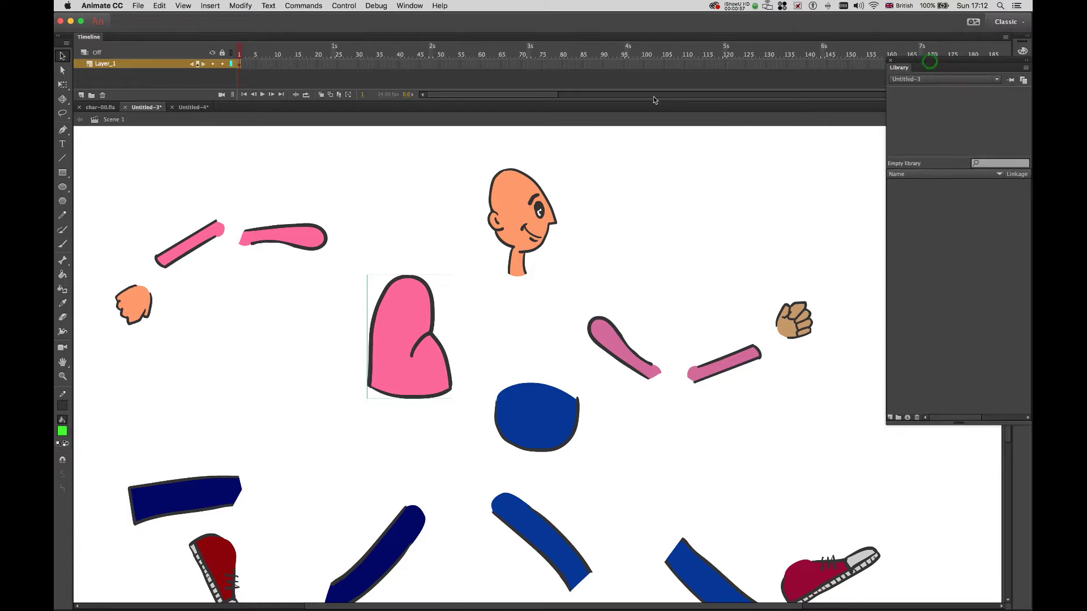
left_click_drag(471, 153, 509, 215)
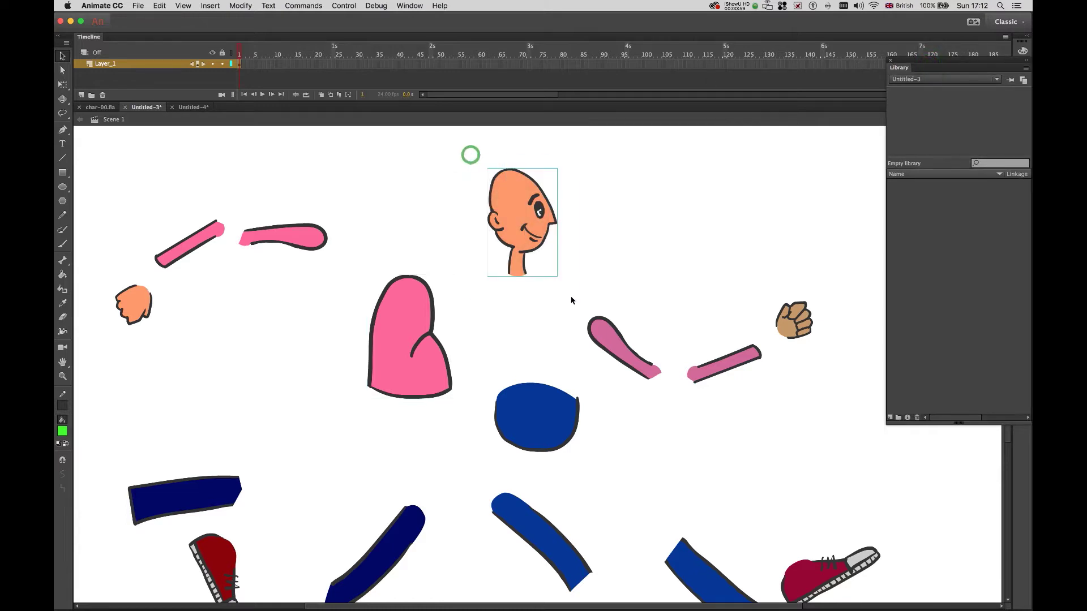
right_click(511, 214)
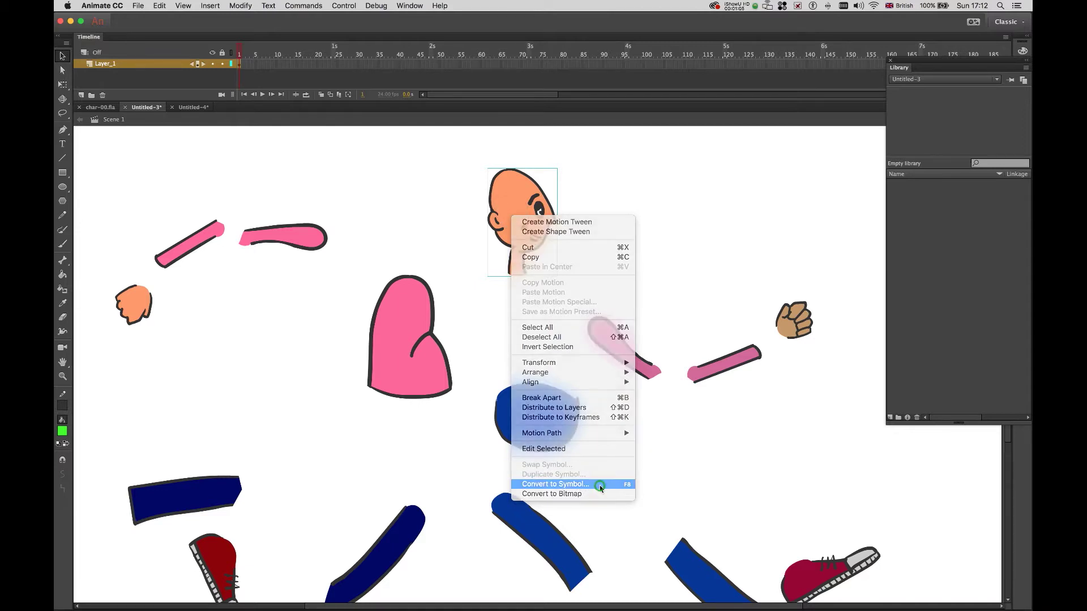
left_click(600, 488)
type("head")
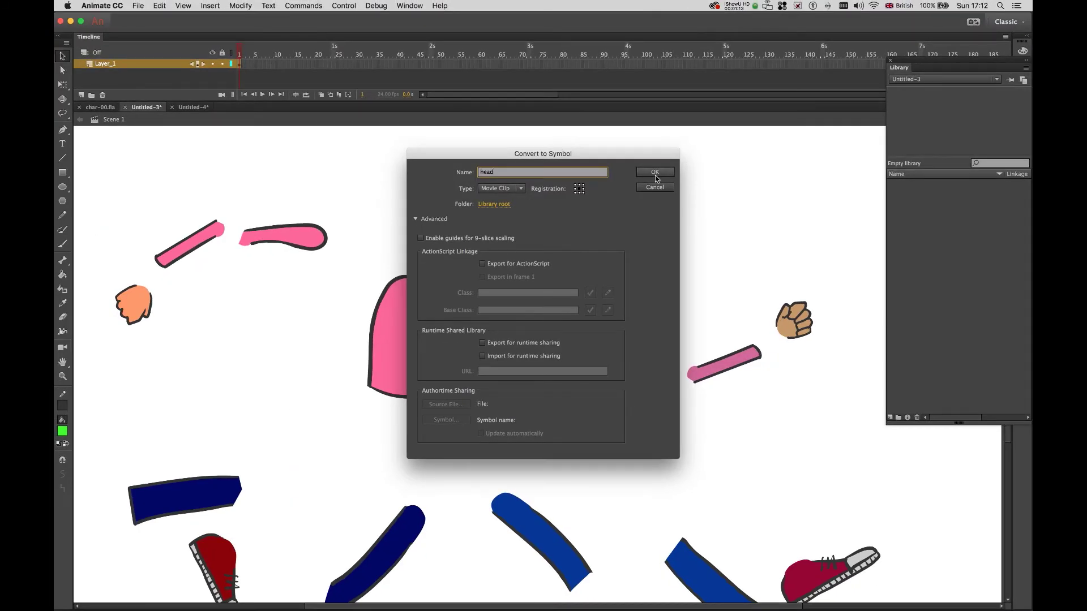
left_click(655, 172)
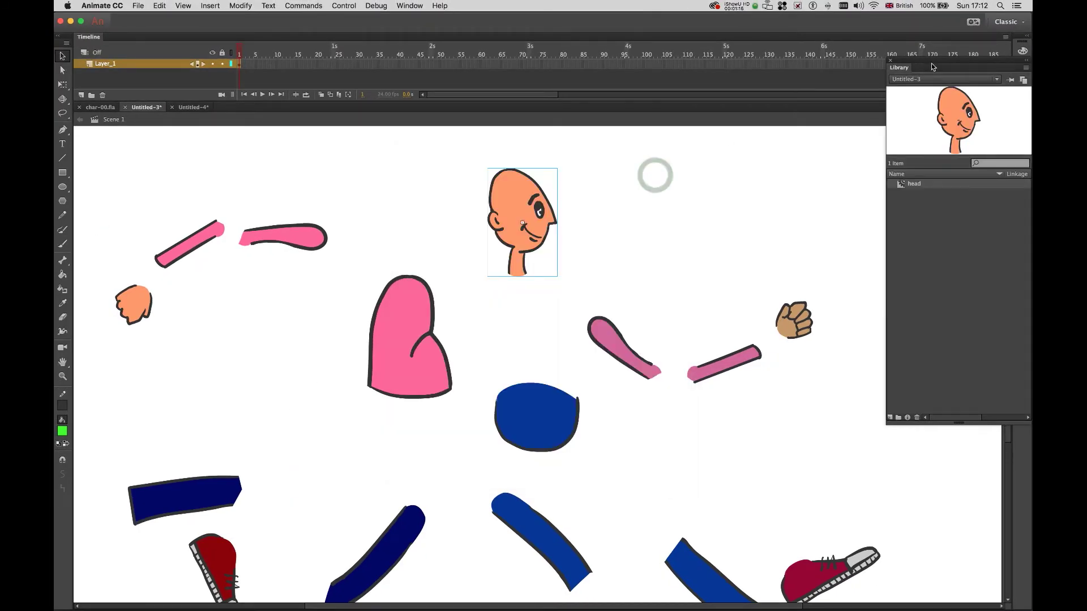
Move the Library panel fully into view, close it and reopen it.
left_click_drag(901, 67, 826, 86)
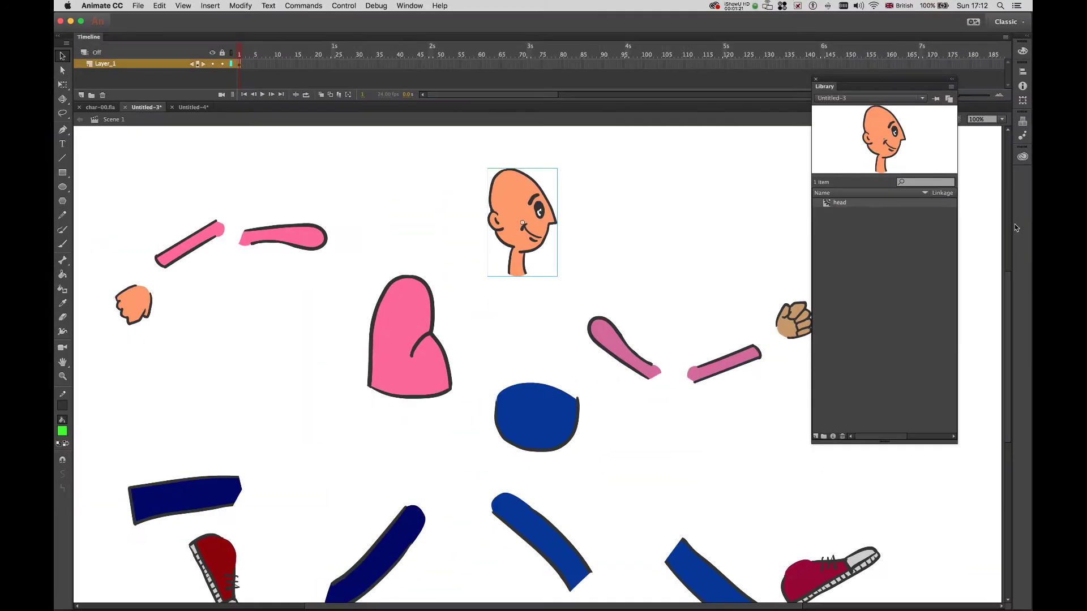
left_click(816, 79)
left_click(409, 7)
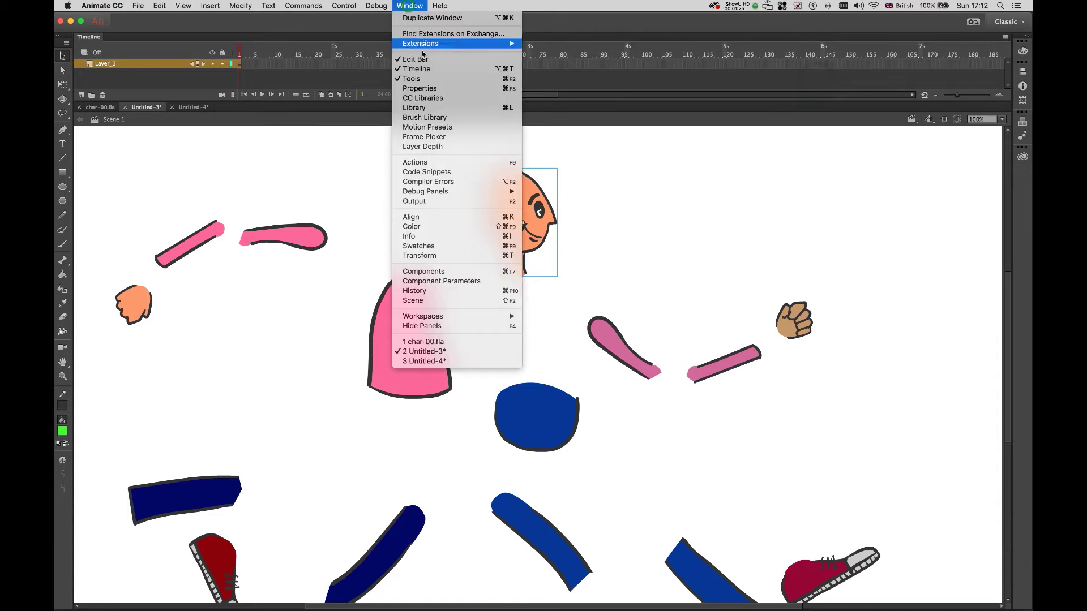
left_click(425, 107)
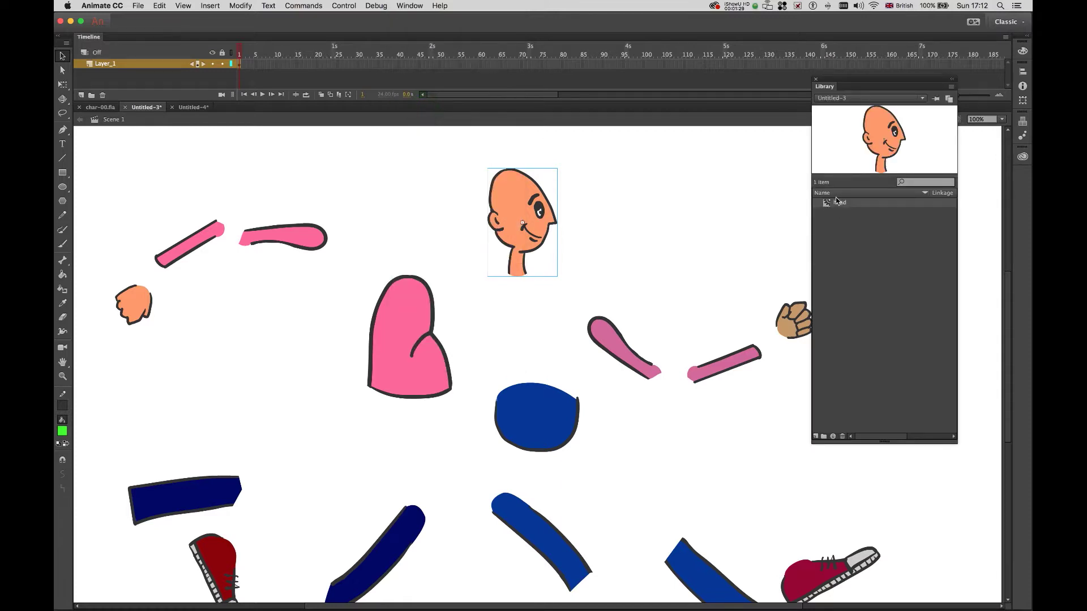
Convert the pink torso into a Movie Clip symbol named body.
left_click_drag(673, 268, 673, 265)
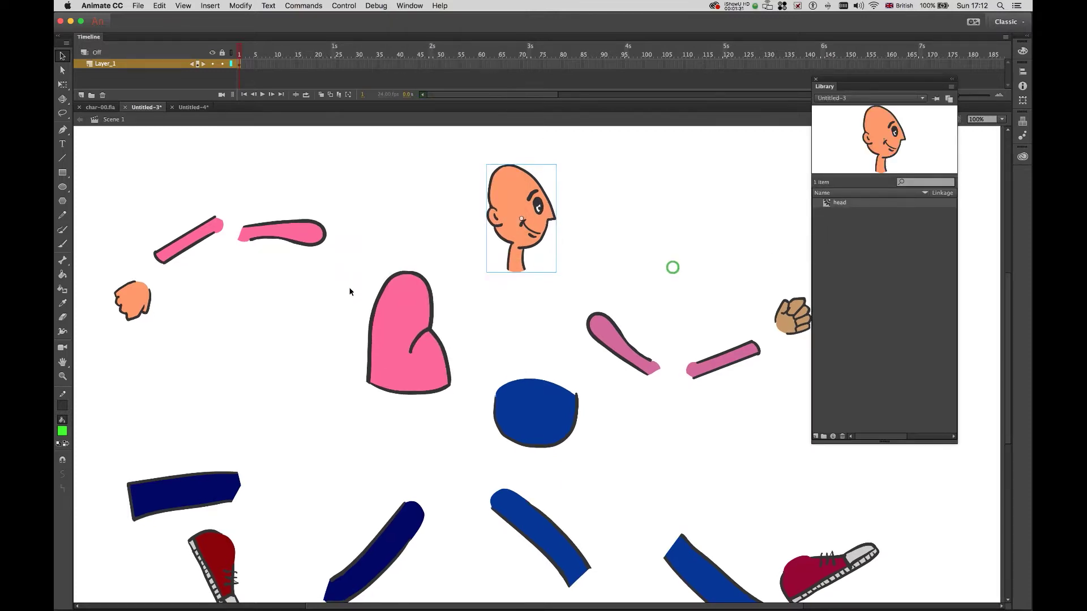
left_click_drag(348, 256, 462, 406)
right_click(407, 355)
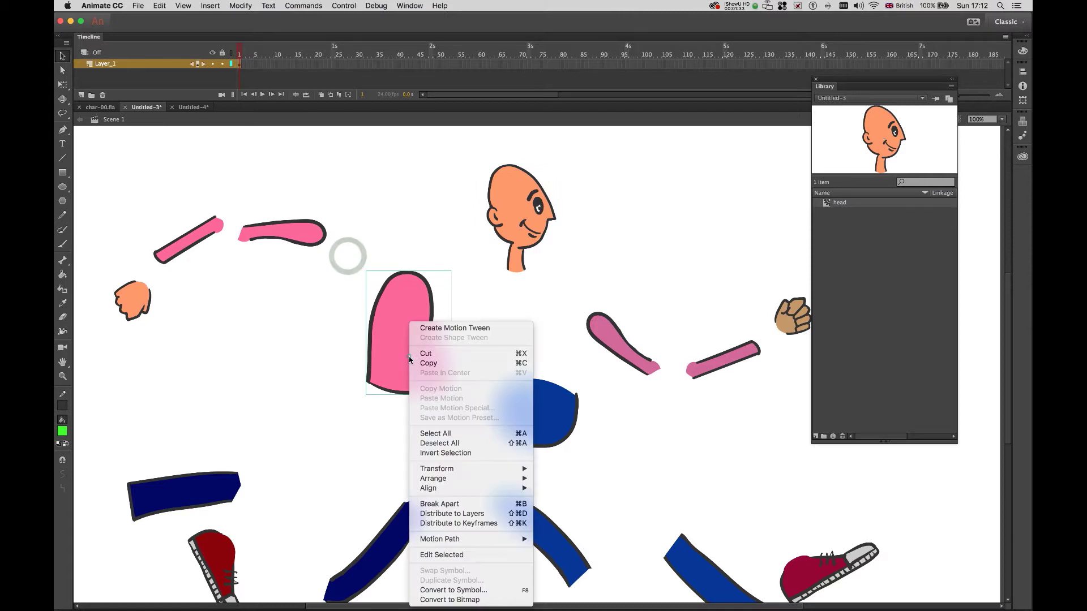
left_click(454, 590)
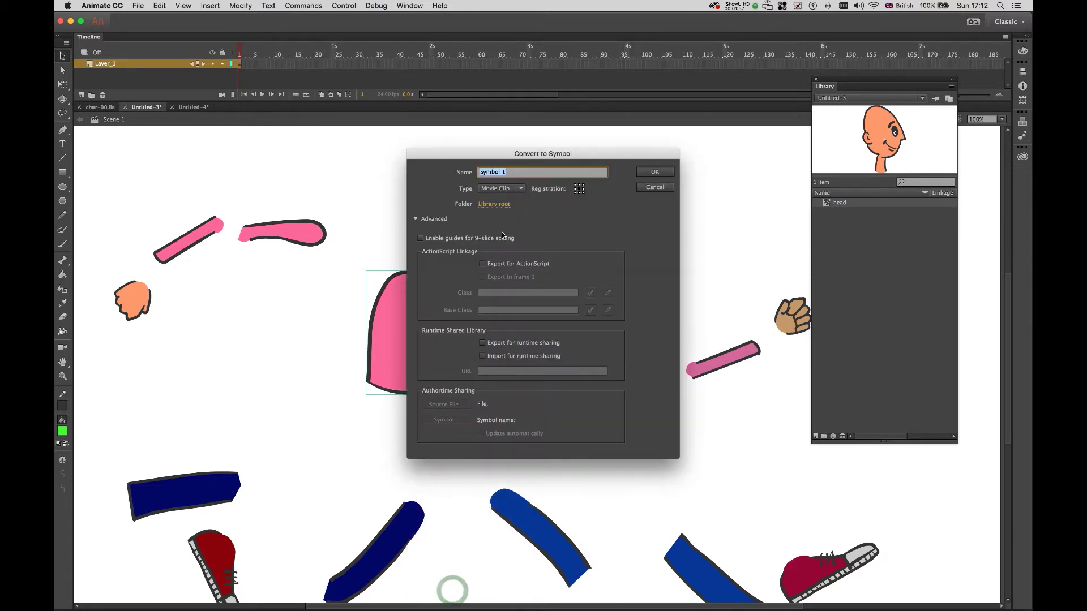
type("body")
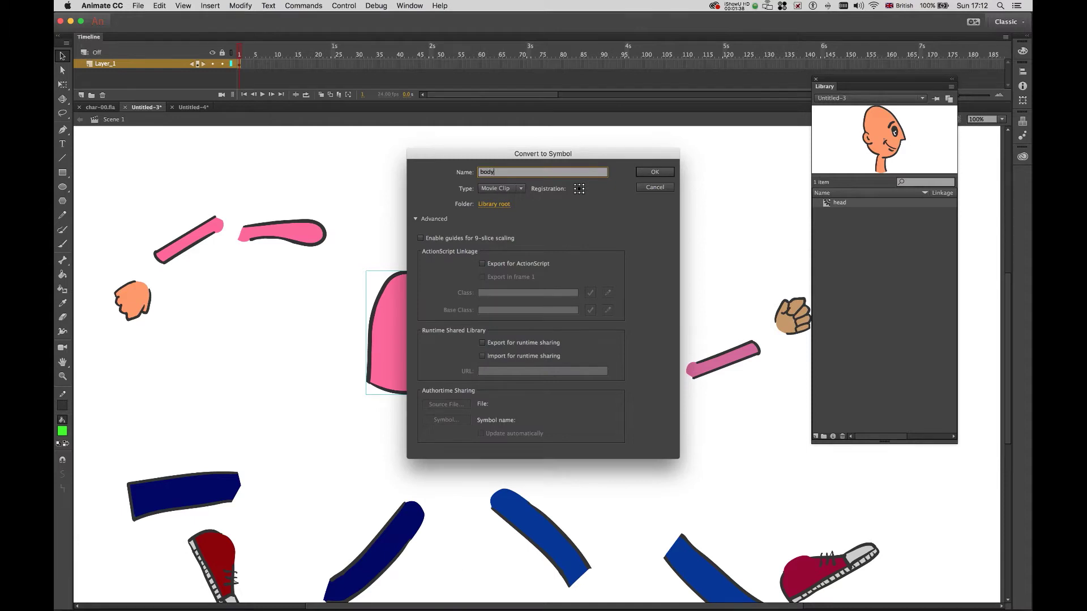
left_click(665, 172)
left_click(352, 319)
Convert the round blue hip shape into a Movie Clip symbol named bottom.
scroll(352, 319, "down", 3)
left_click_drag(446, 321, 566, 409)
right_click(519, 380)
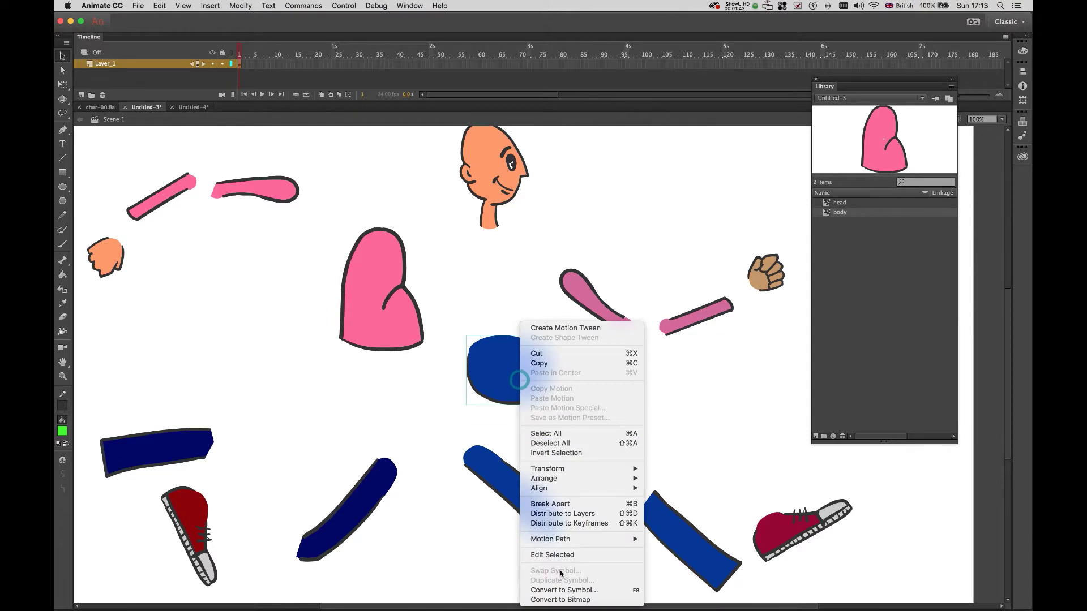
left_click(561, 589)
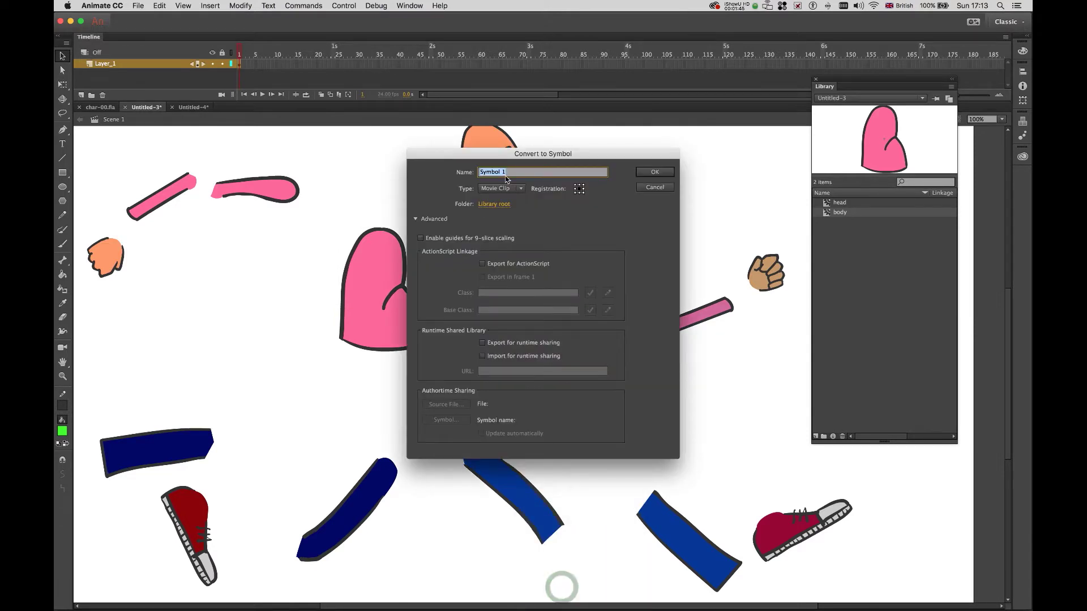
type("bottom")
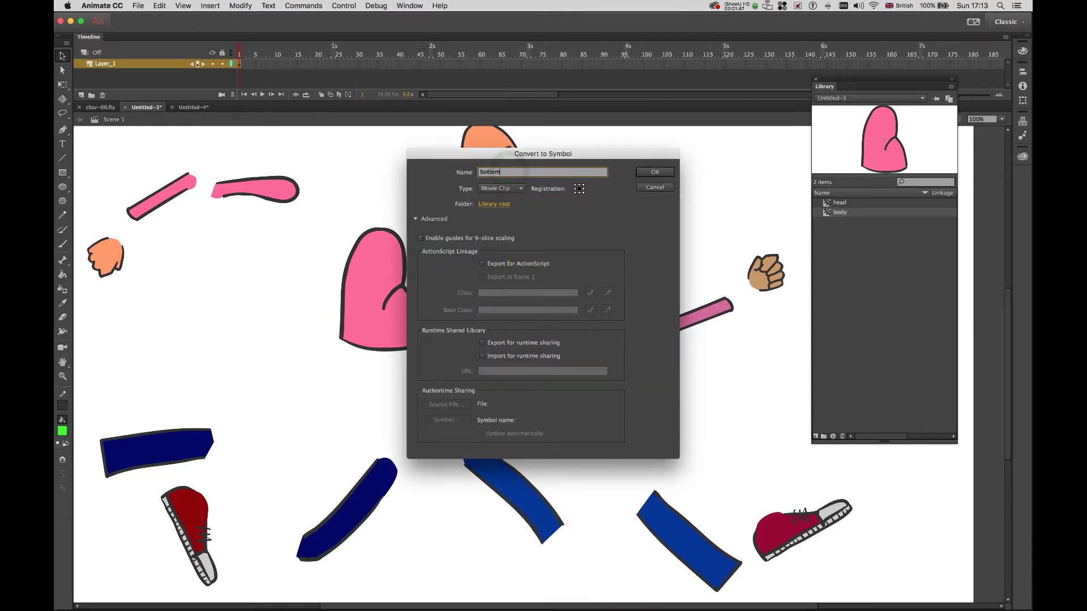
left_click(659, 172)
Convert the darker pink upper arm into a Movie Clip symbol named back-arm.
left_click_drag(547, 258, 628, 331)
right_click(587, 308)
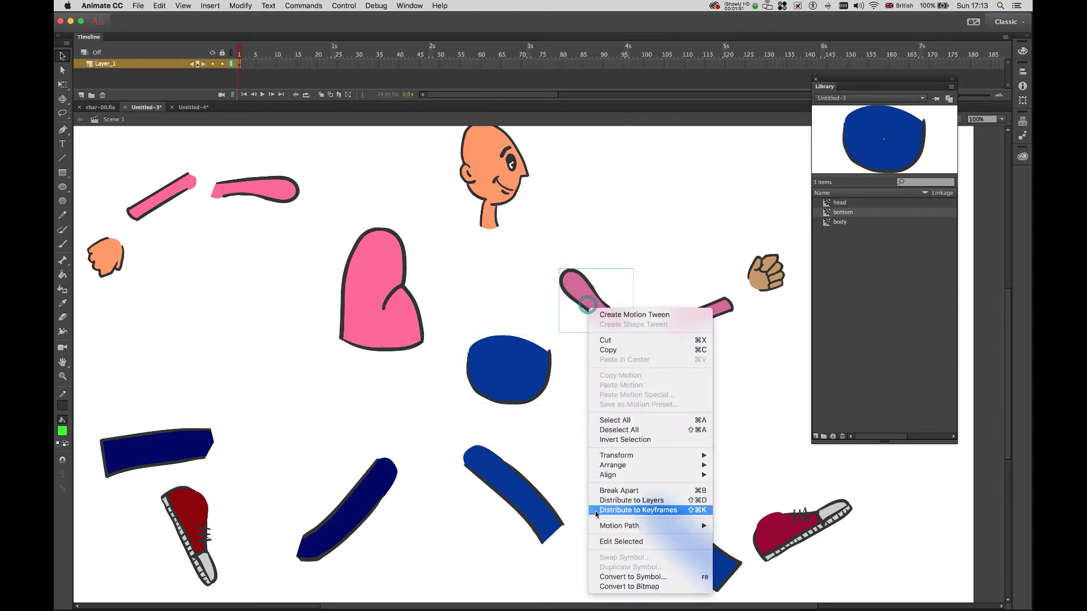
left_click(609, 577)
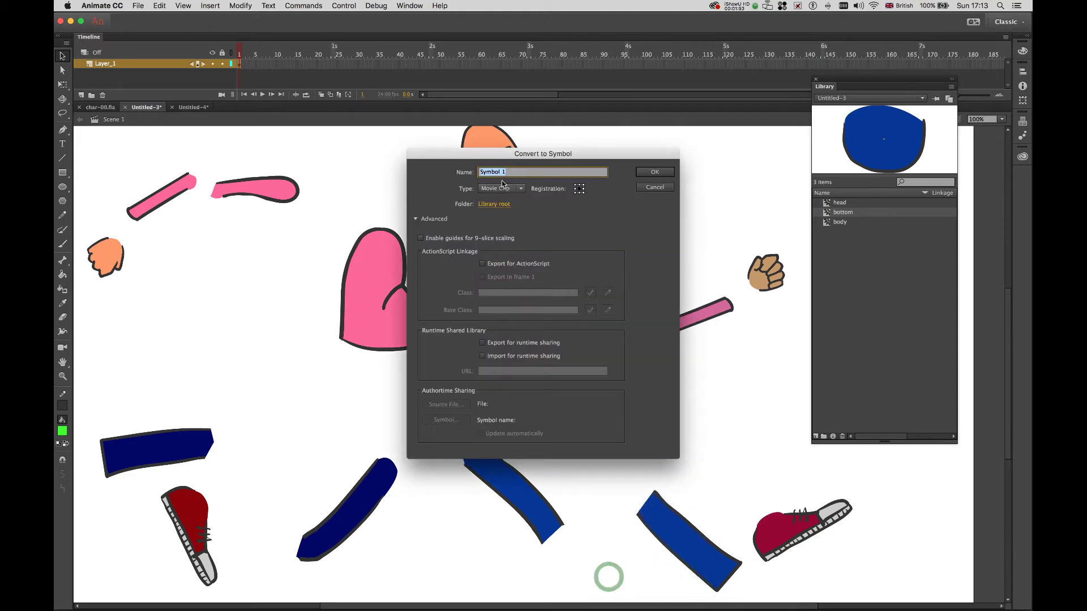
type("back-")
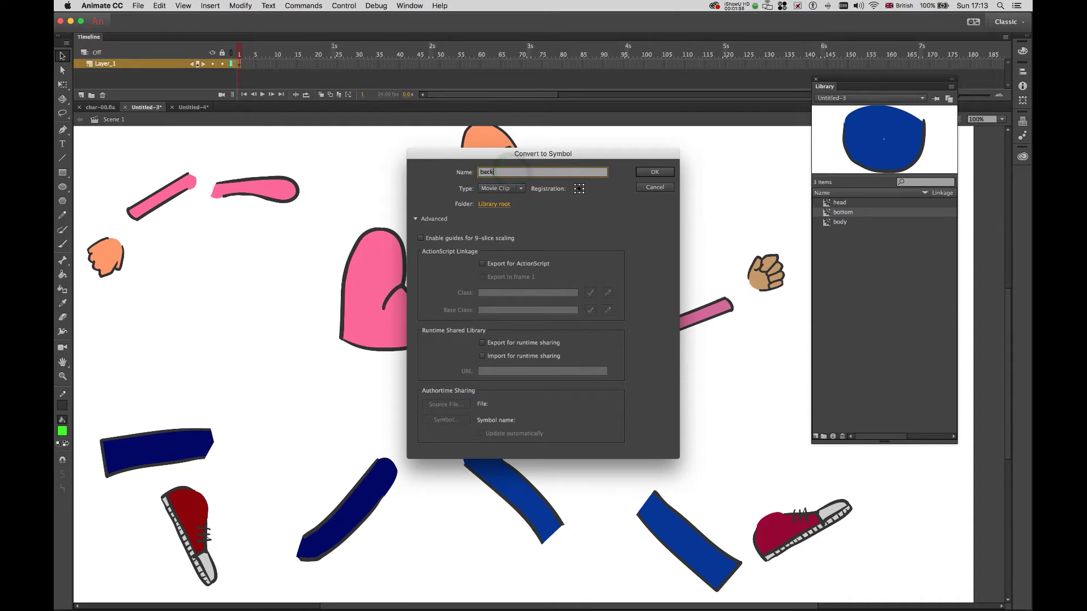
type("arm")
left_click(648, 172)
Convert the darker pink forearm into a Movie Clip symbol named back-forearm.
left_click_drag(651, 276, 733, 356)
right_click(705, 315)
left_click(752, 591)
type("bac")
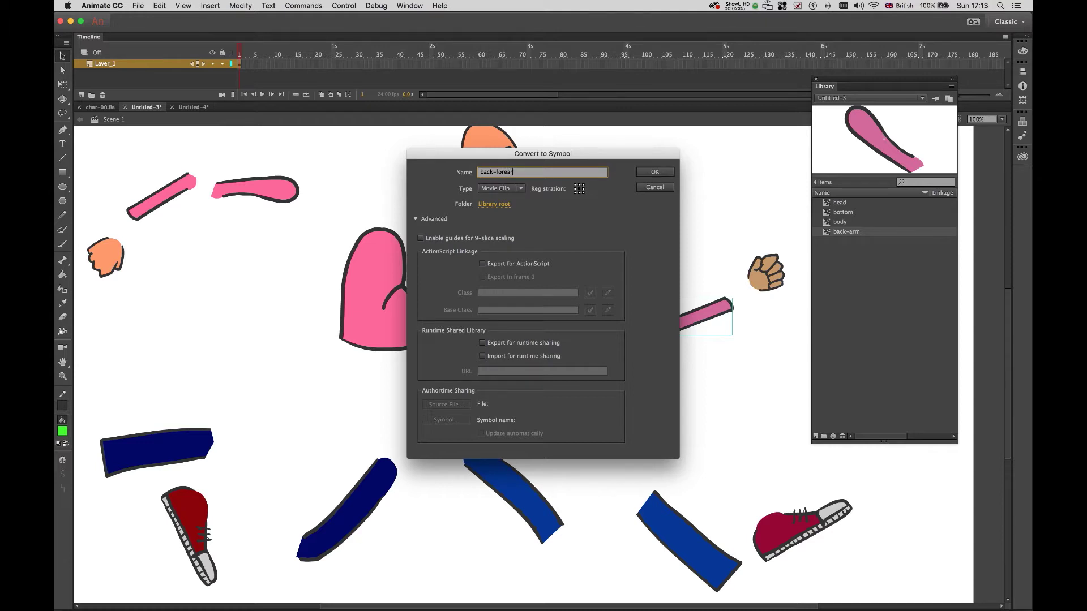
left_click(651, 171)
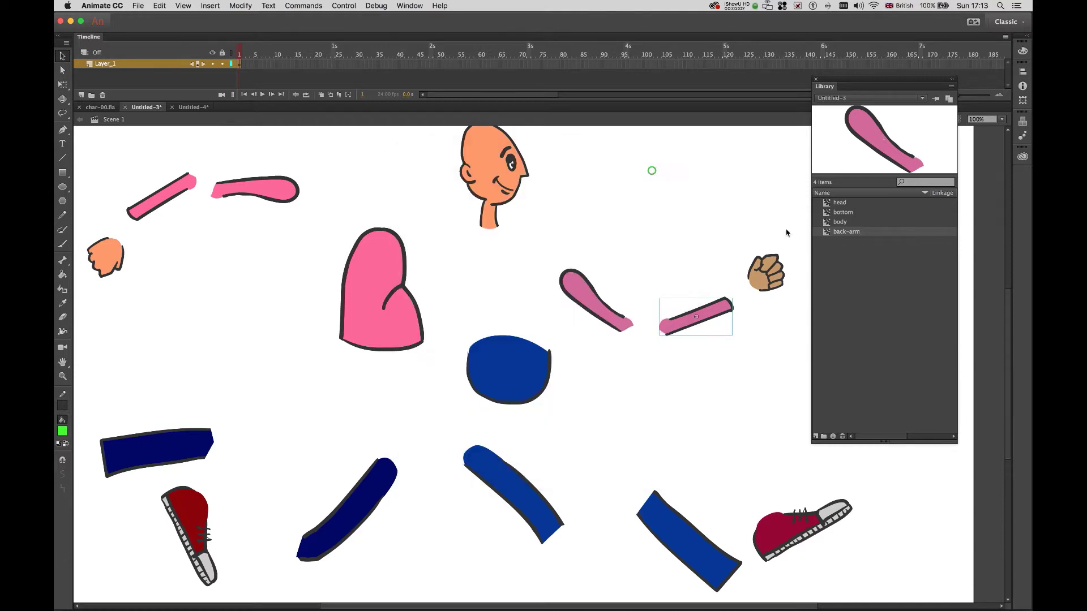
Convert the brown fist into a Movie Clip symbol named back-hand.
left_click(753, 255)
right_click(773, 286)
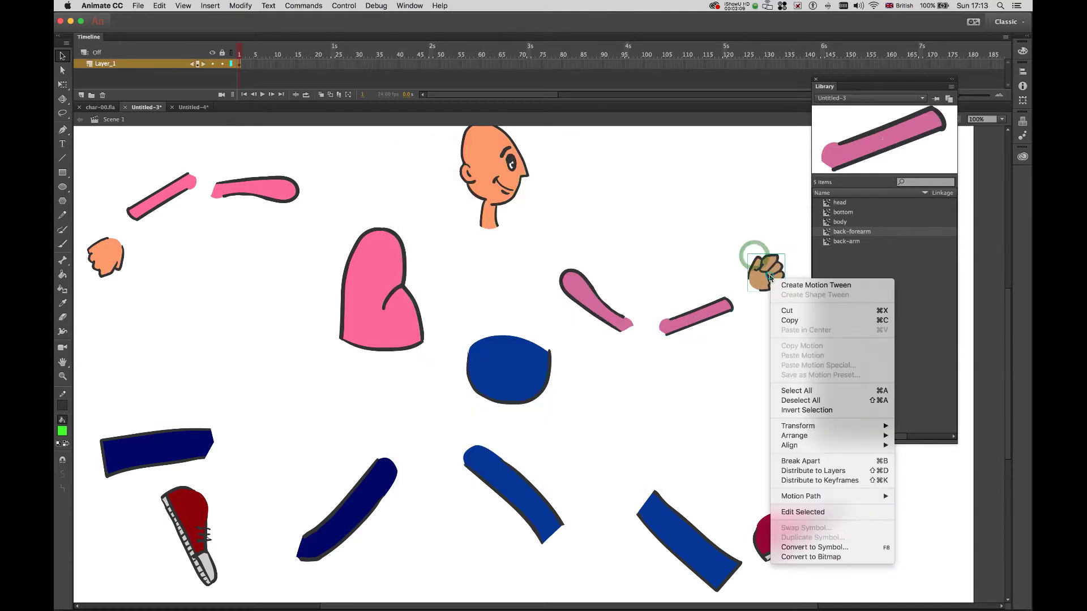
left_click(798, 547)
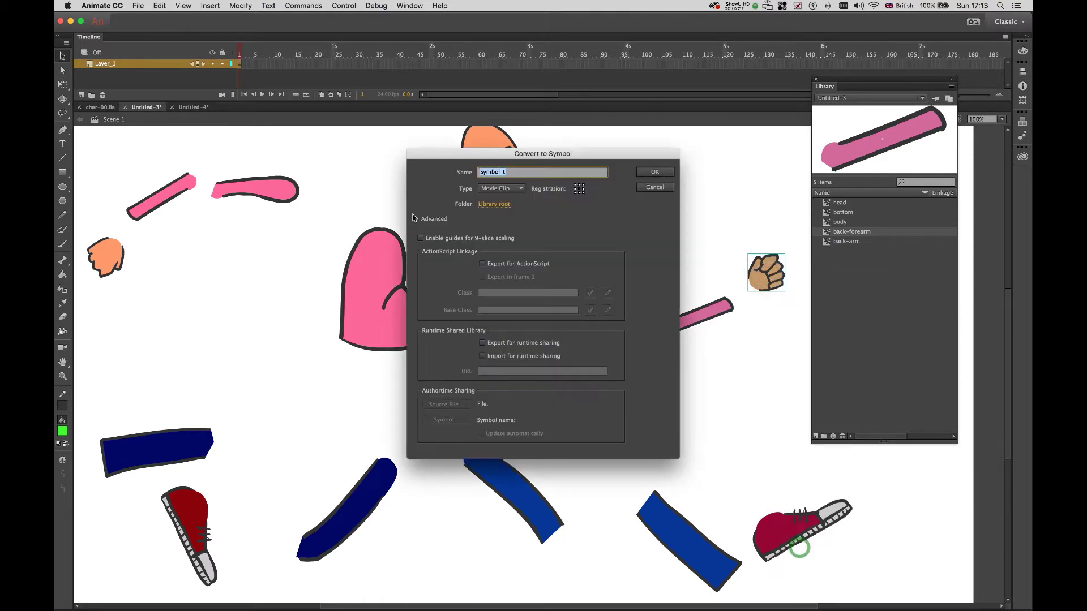
type("back-hand")
left_click(655, 172)
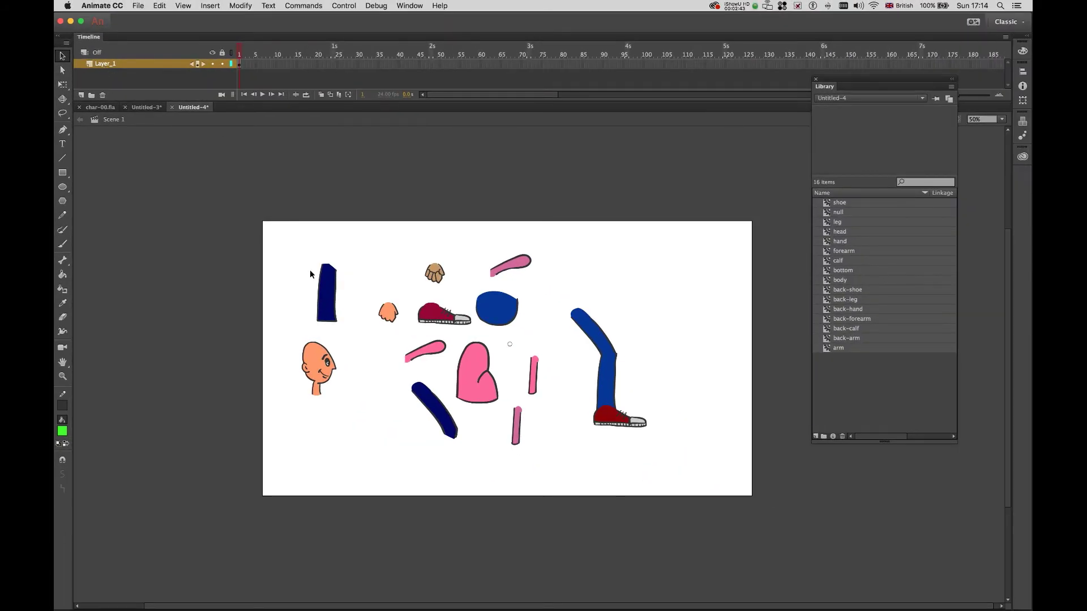
Distribute all the body-part symbols to separate layers and enlarge the timeline so every layer can be seen.
left_click_drag(288, 237, 668, 474)
right_click(601, 344)
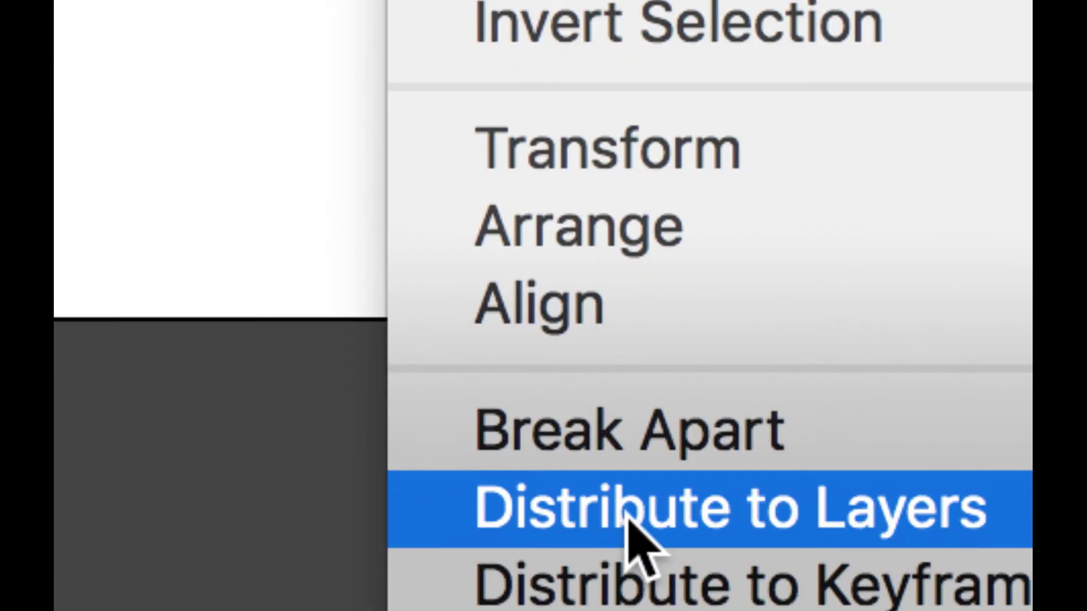
left_click(630, 520)
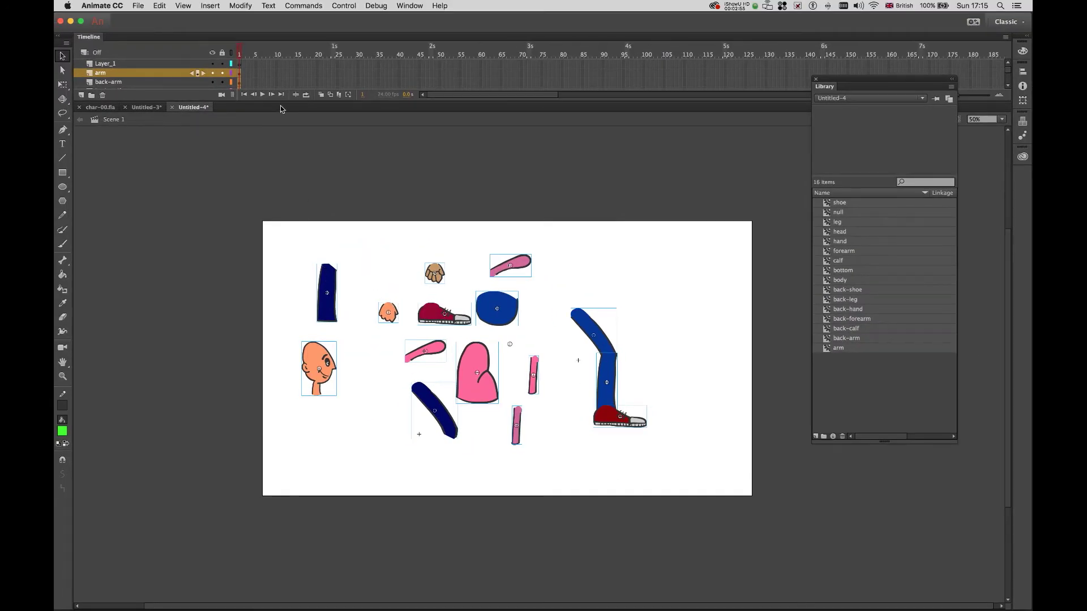
left_click_drag(280, 102, 289, 248)
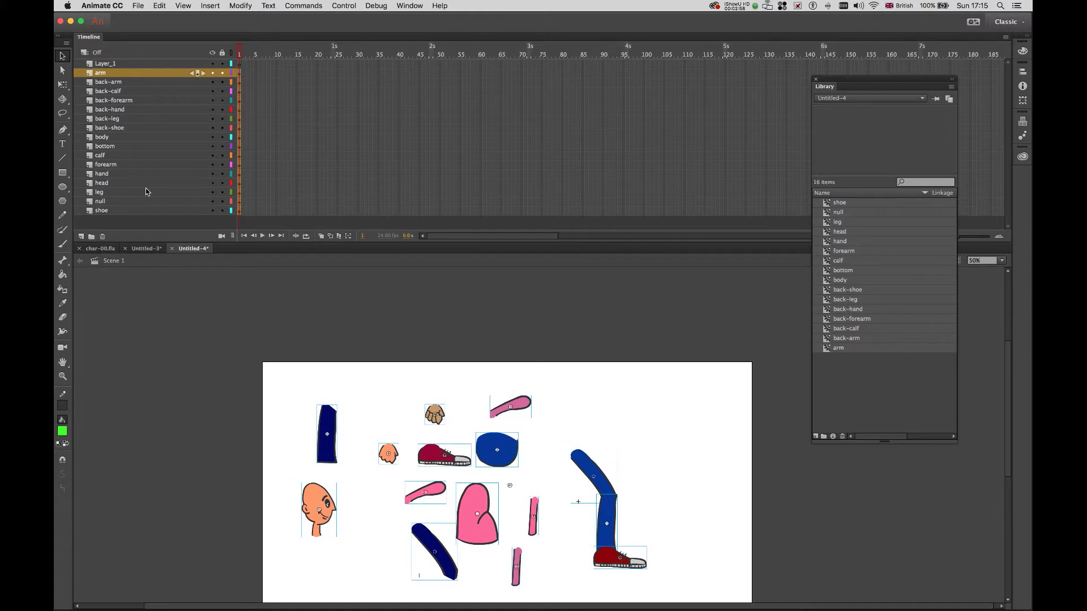
Check which body part sits on each of the new layers, from back-arm down to forearm.
left_click(109, 83)
left_click(108, 91)
left_click(108, 101)
left_click(108, 111)
left_click(109, 119)
left_click(111, 128)
left_click(111, 137)
left_click(110, 146)
left_click(111, 165)
Delete the empty Layer_1 layer.
left_click(132, 64)
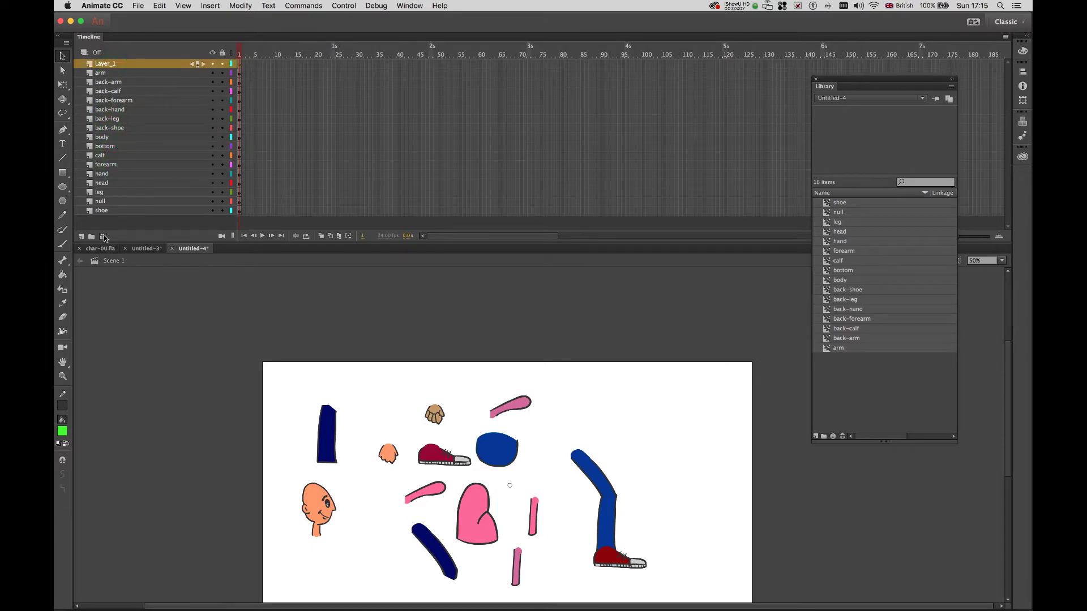
left_click(103, 238)
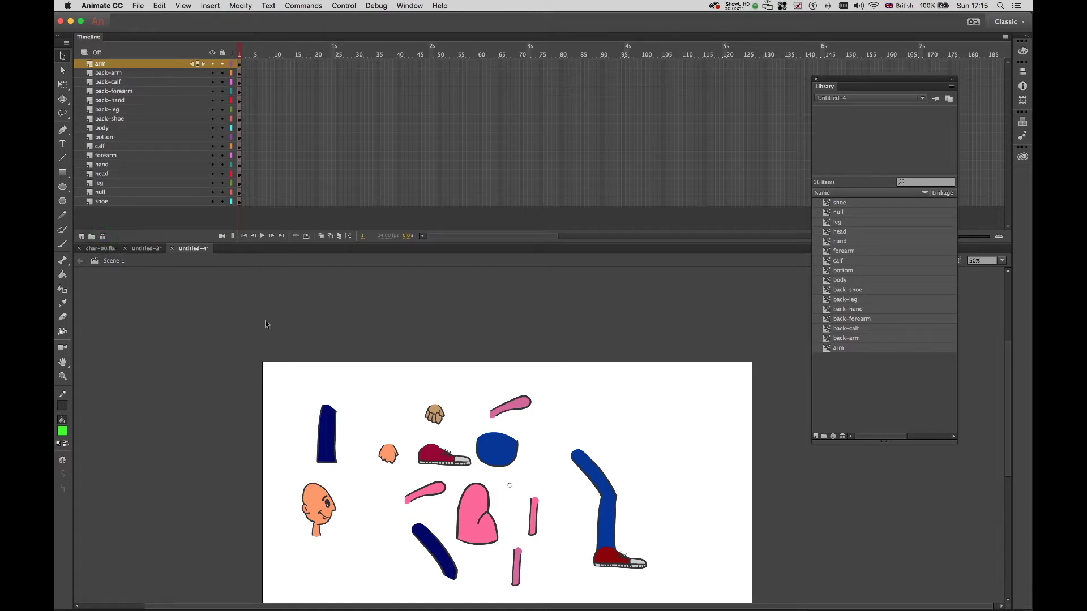
Identify the layers of the blue leg's parts and move the calf layer directly below the leg layer.
scroll(331, 318, "down", 5)
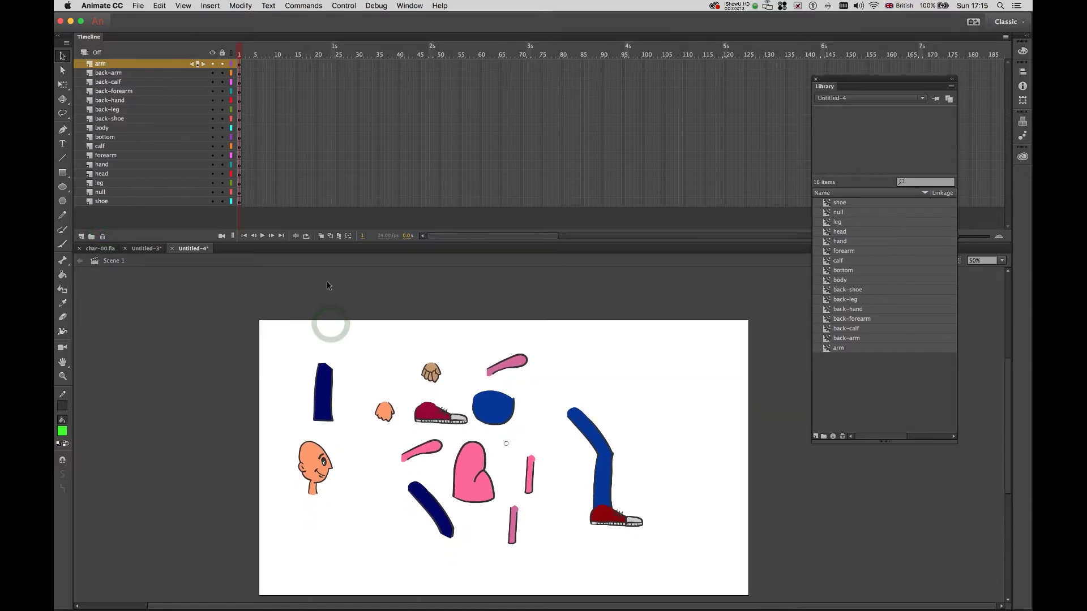
left_click(277, 435)
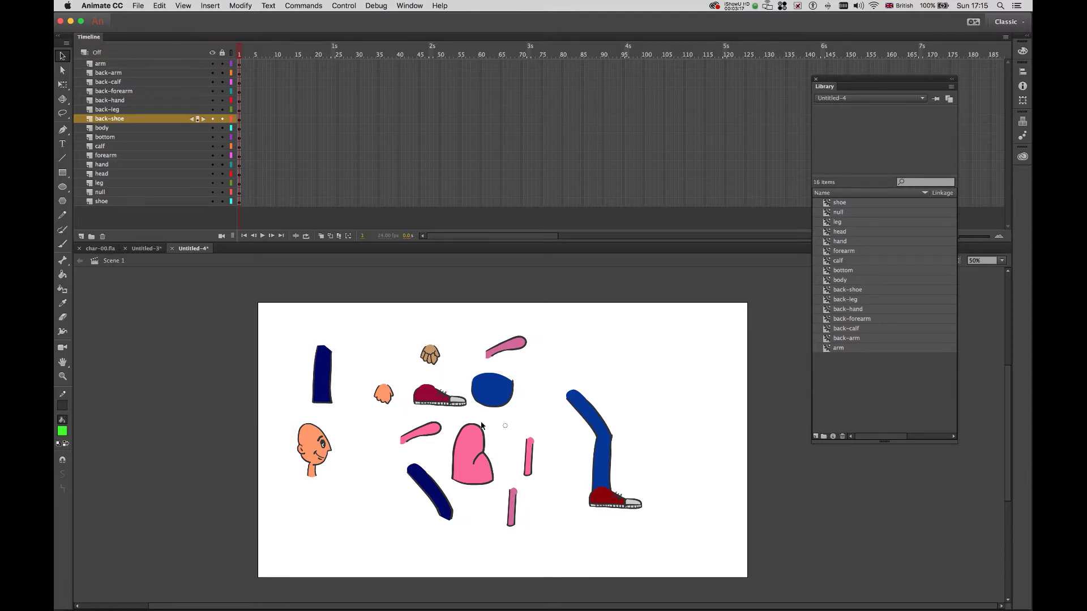
left_click(588, 429)
left_click(596, 497)
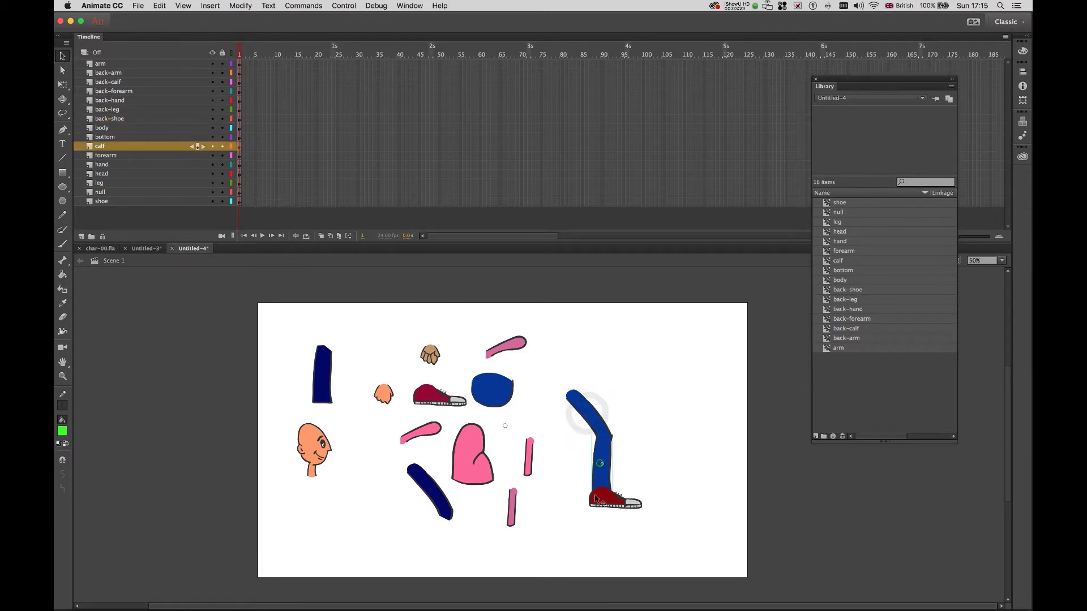
left_click(599, 501)
left_click(599, 470)
left_click(589, 419)
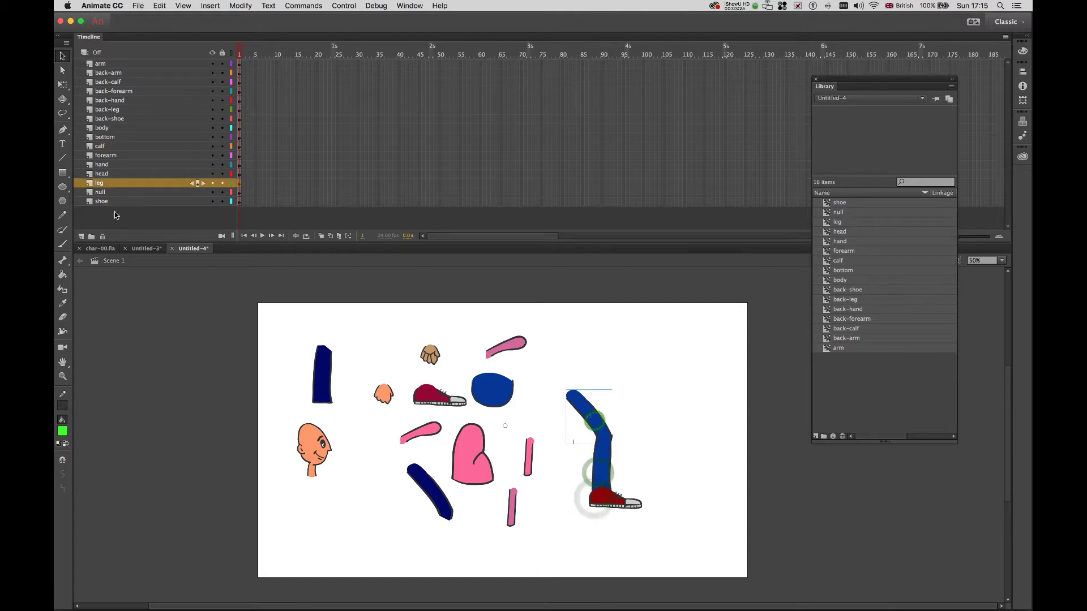
left_click(116, 146)
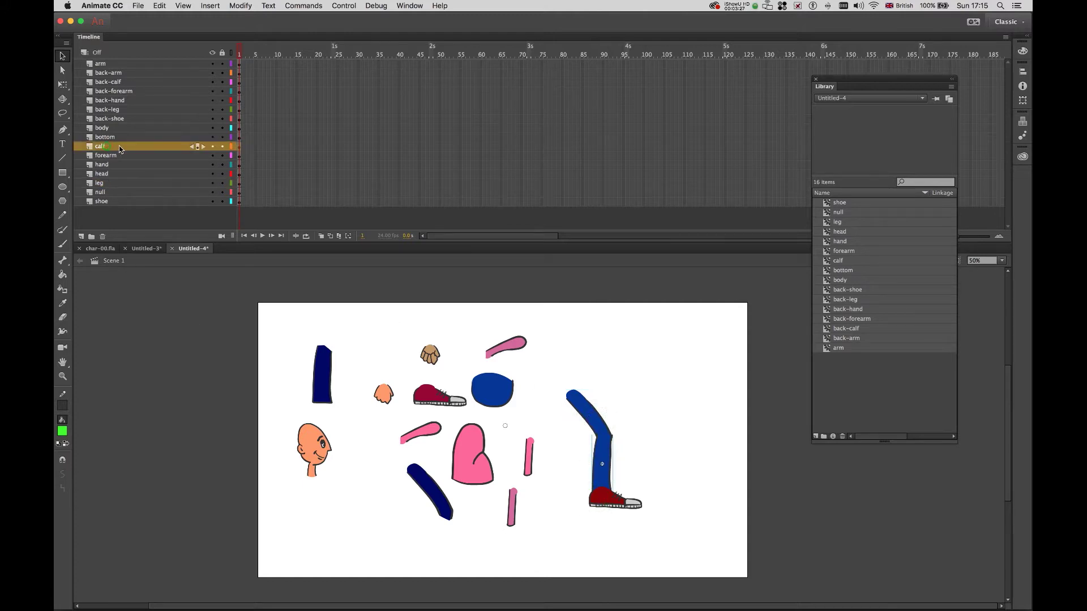
left_click_drag(122, 148, 127, 187)
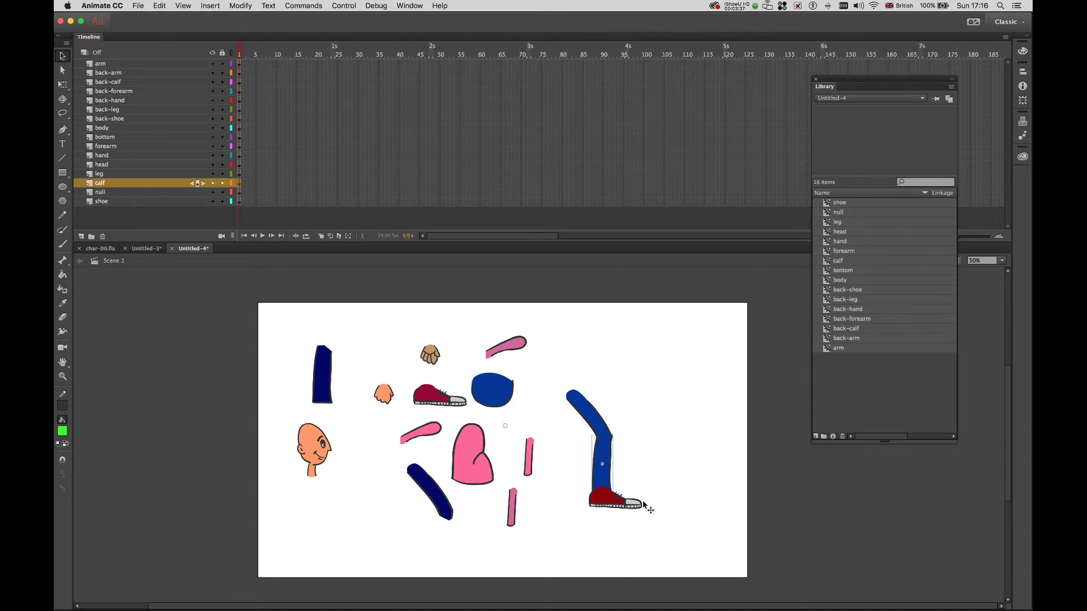
Compare the layers of the two shoes and move the shoe layer directly below the calf layer.
left_click(111, 118)
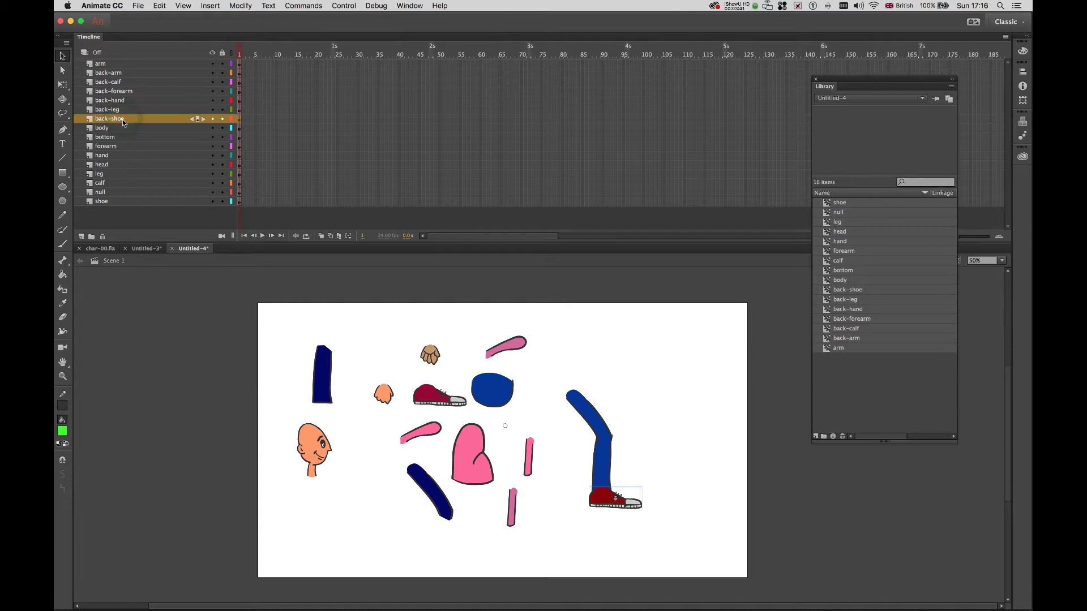
left_click(432, 402)
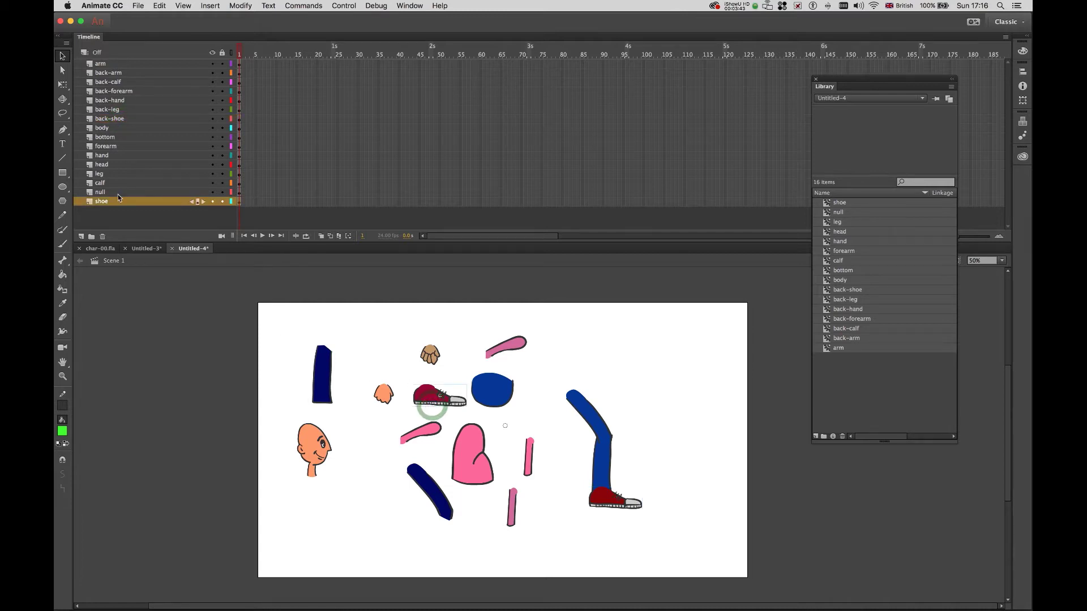
mouse_move(124, 202)
left_mouse_down()
mouse_move(122, 179)
mouse_move(124, 188)
left_mouse_up()
Move the back shoe away from the blue leg and put the front shoe in its place under the calf.
left_click_drag(616, 509, 372, 509)
left_click_drag(424, 394, 601, 496)
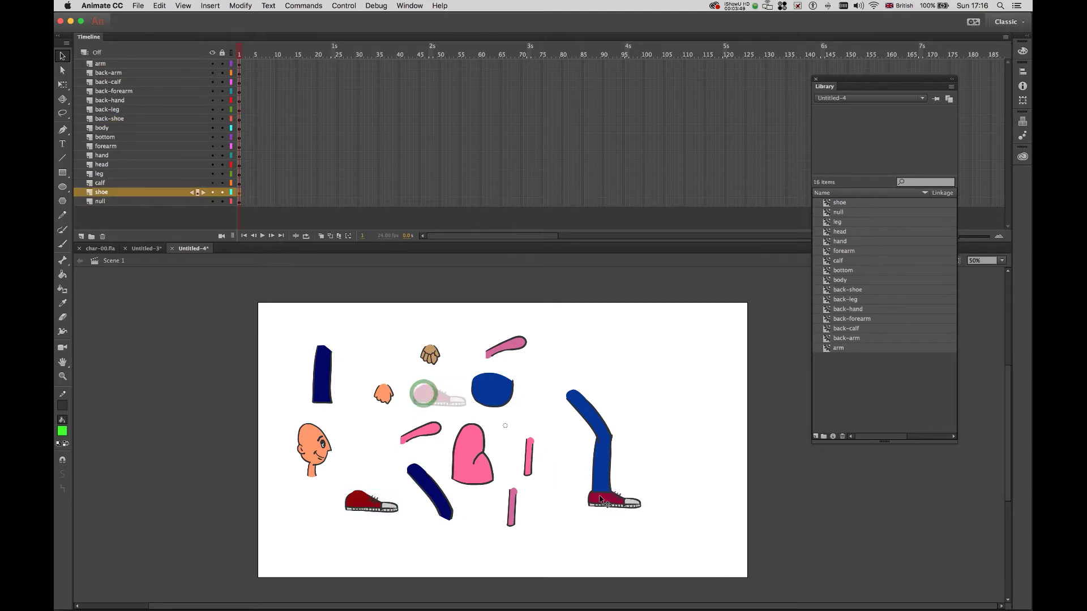
Shift the blue leg, calf and front shoe slightly up and right, keep them joined as one leg, and close the Library.
key("super+equal")
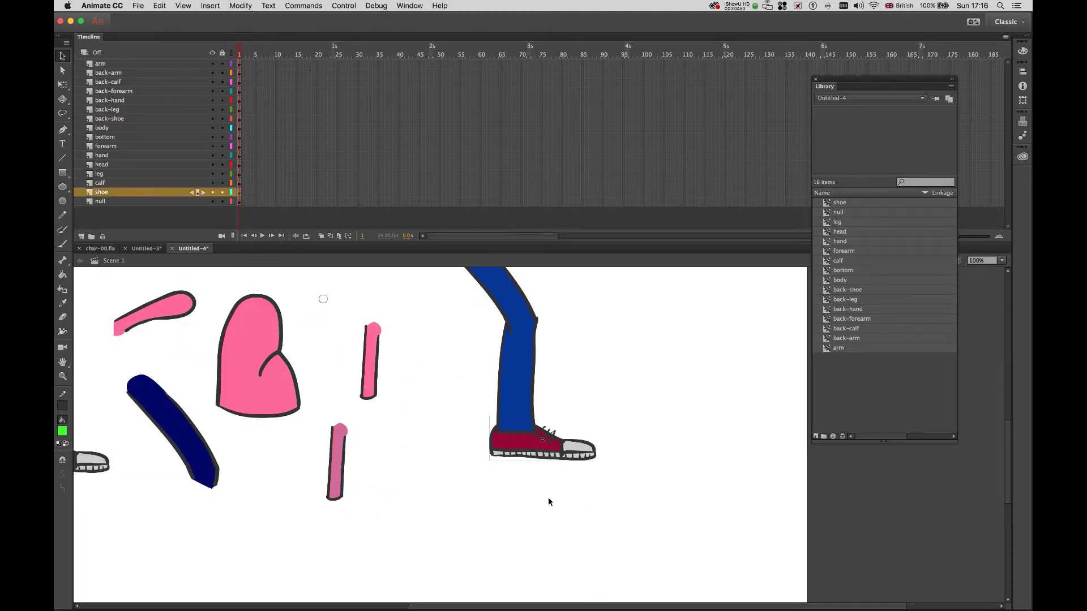
left_click(425, 241)
left_click_drag(431, 235, 430, 222)
left_click_drag(461, 347, 405, 398)
left_click_drag(438, 334, 473, 312)
left_click_drag(457, 412, 492, 396)
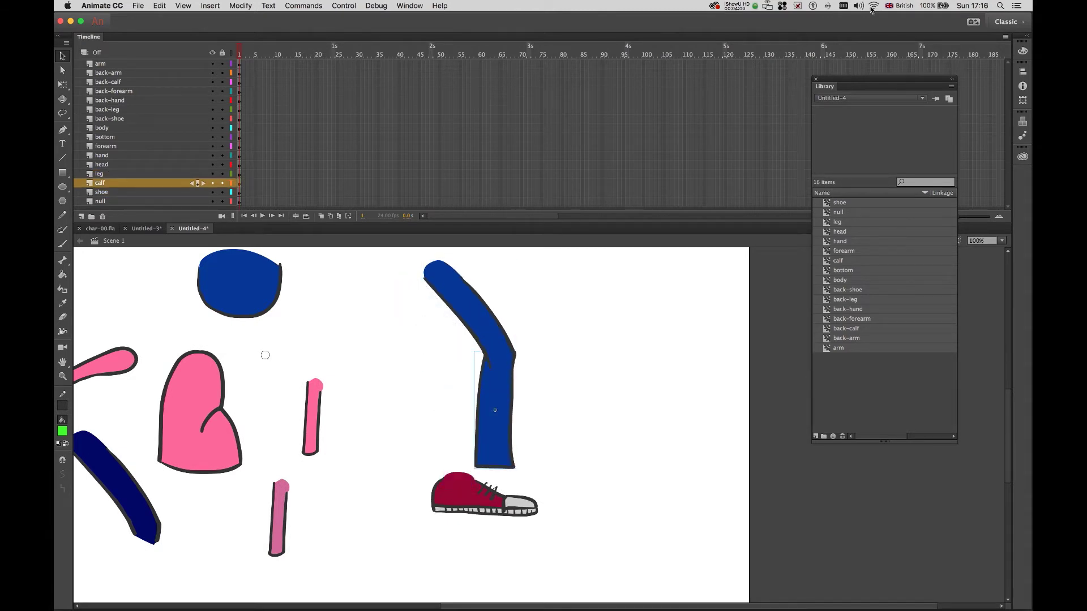
left_click(817, 81)
left_click_drag(455, 491, 489, 479)
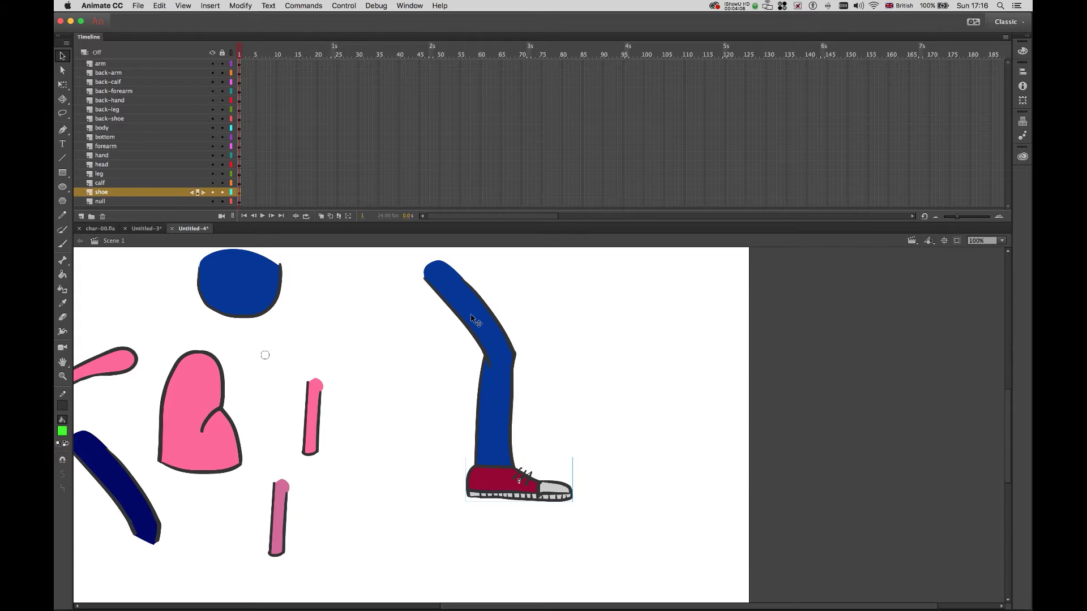
Try to bone the front leg from hip to knee, knee to ankle, and ankle to a point beyond the toe.
left_click(61, 261)
left_click(62, 261)
left_click_drag(427, 265, 590, 492)
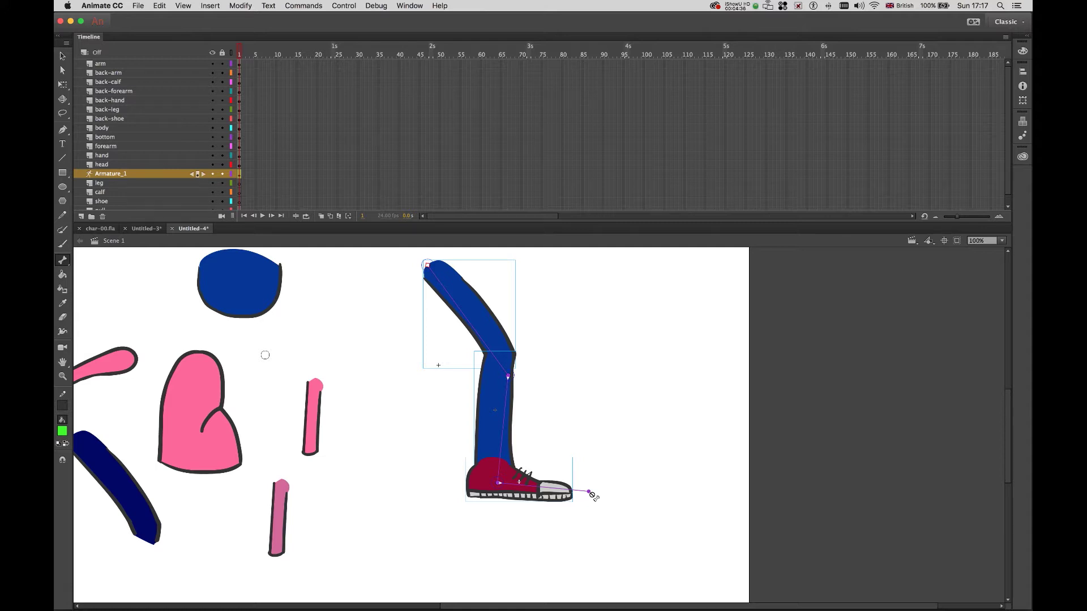
left_click_drag(589, 492, 589, 493)
key("v")
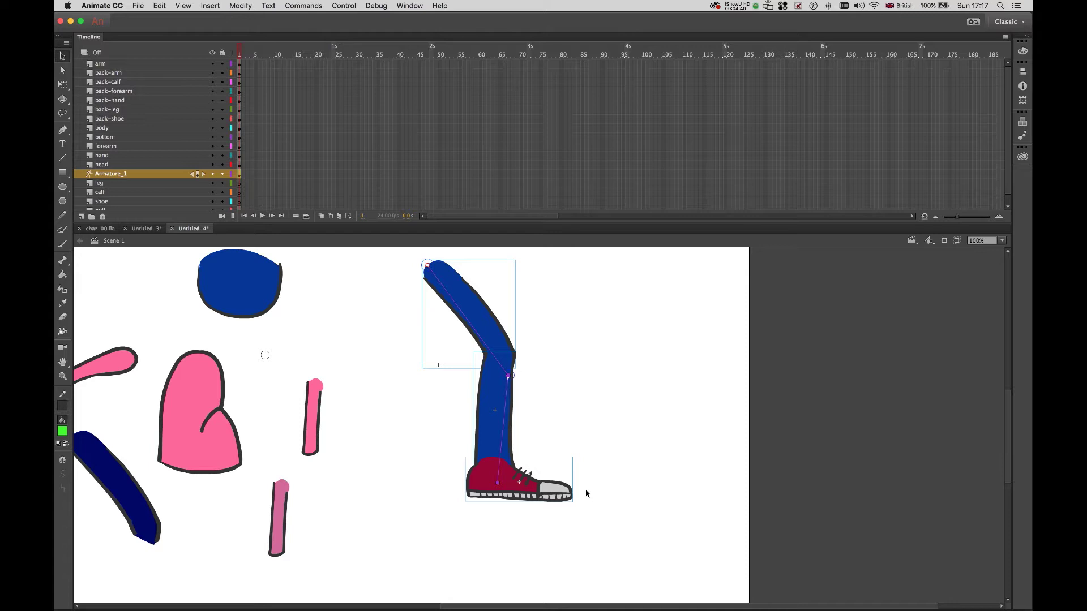
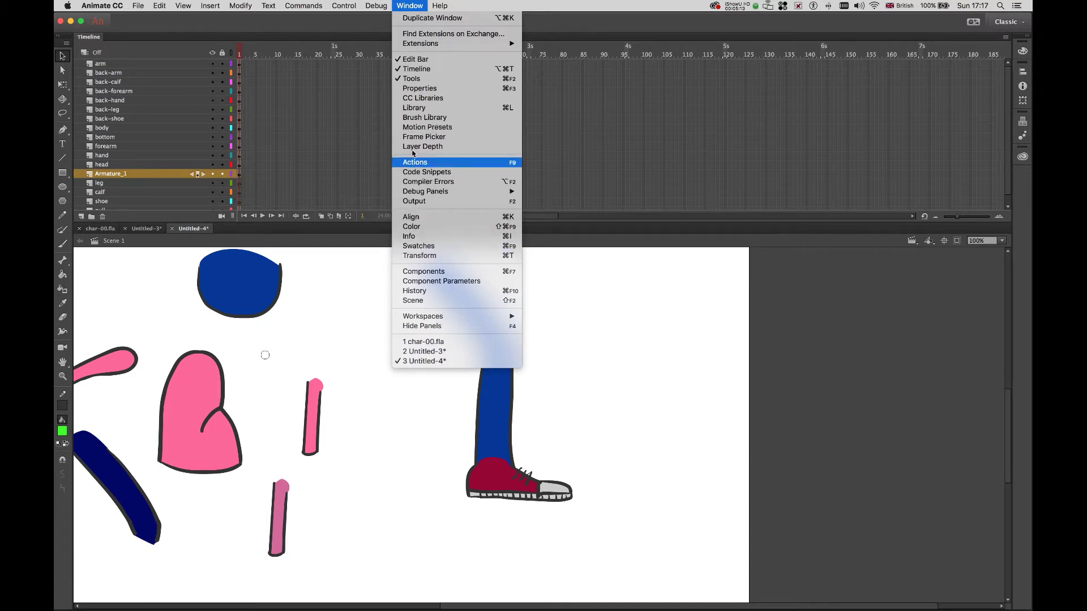
Reopen the Library and delete the existing null symbol.
left_click(410, 106)
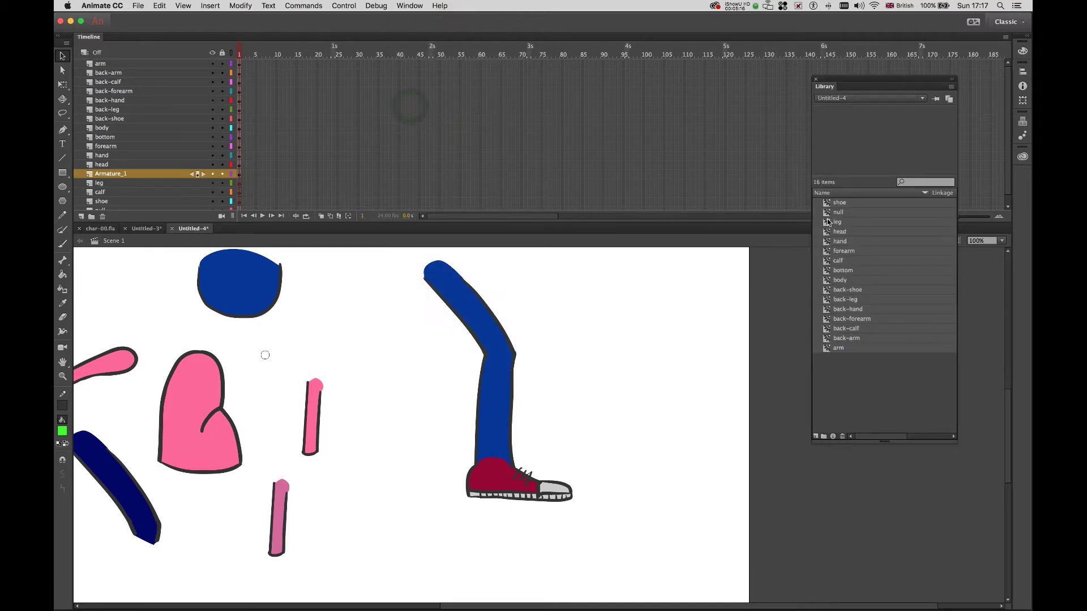
left_click(829, 214)
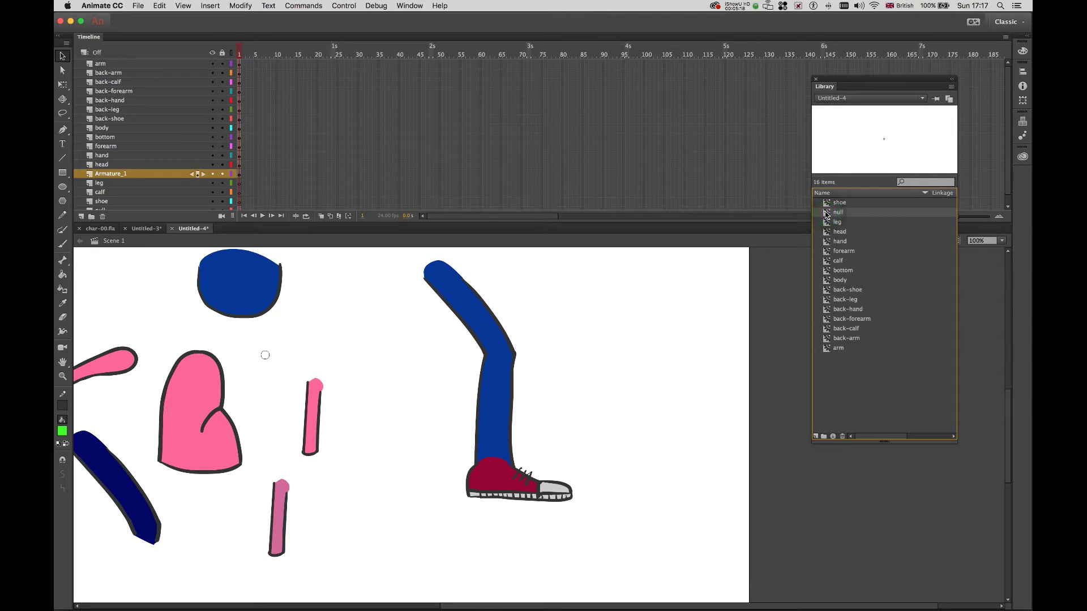
left_click_drag(777, 317, 828, 215)
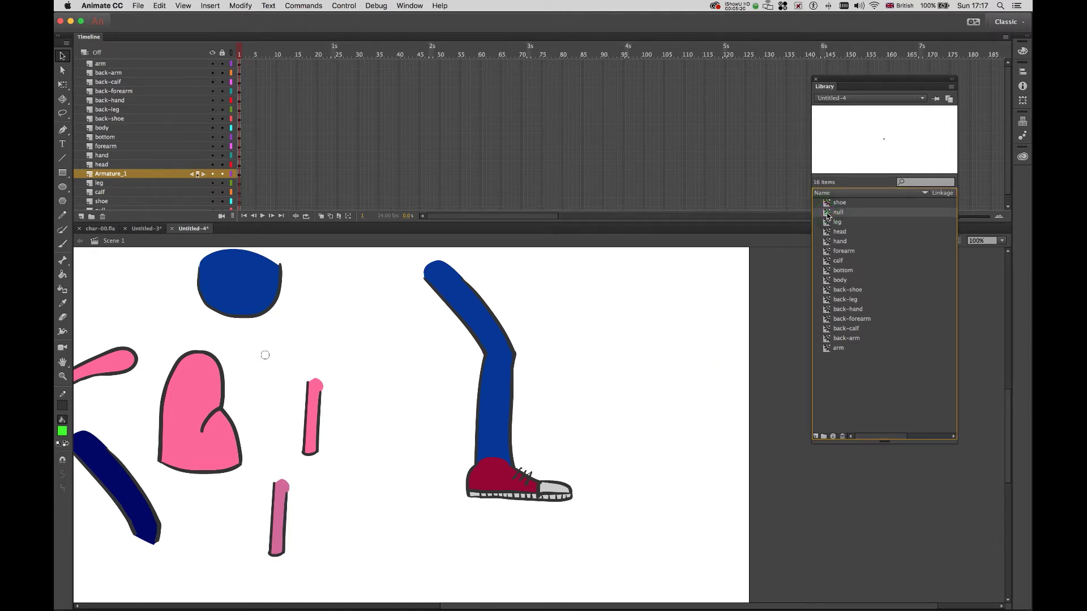
left_click(842, 436)
left_click(599, 420)
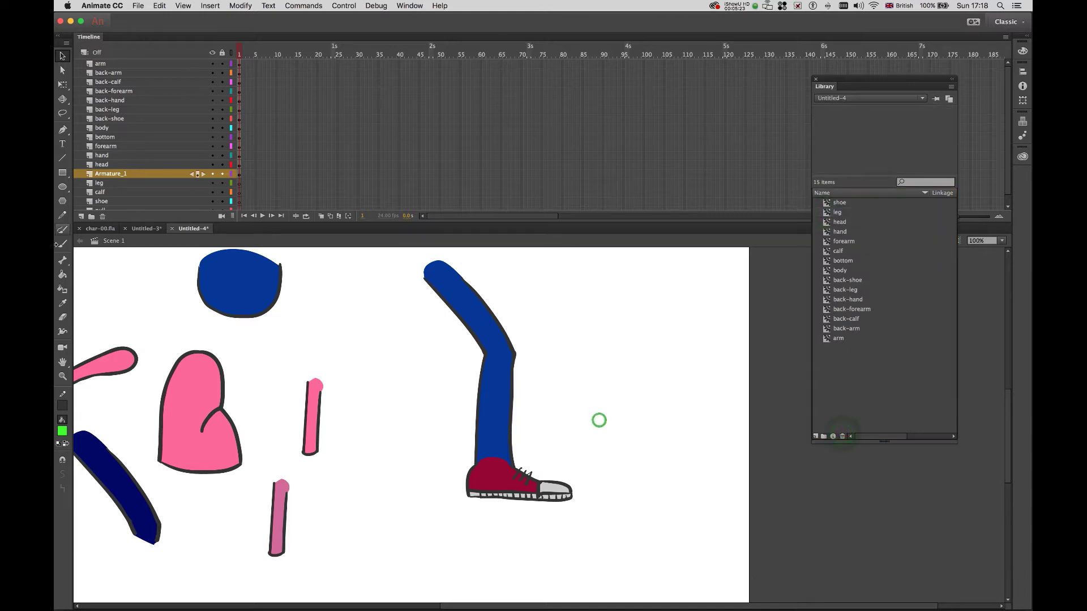
Draw a small green circle without an outline on the empty stage in front of the shoe.
left_click(62, 188)
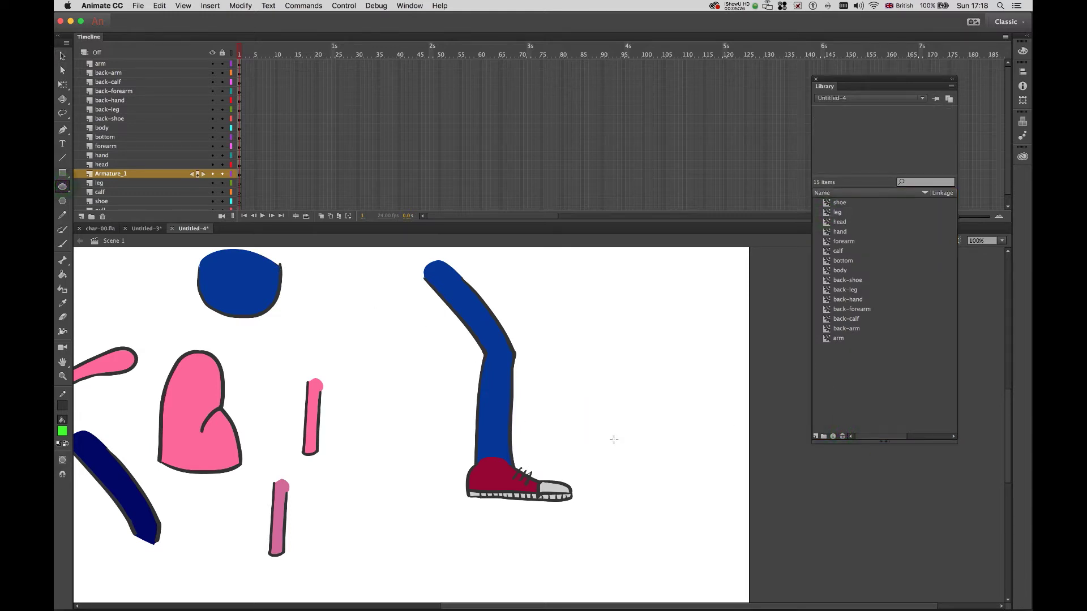
left_click_drag(639, 457, 639, 465)
key("v")
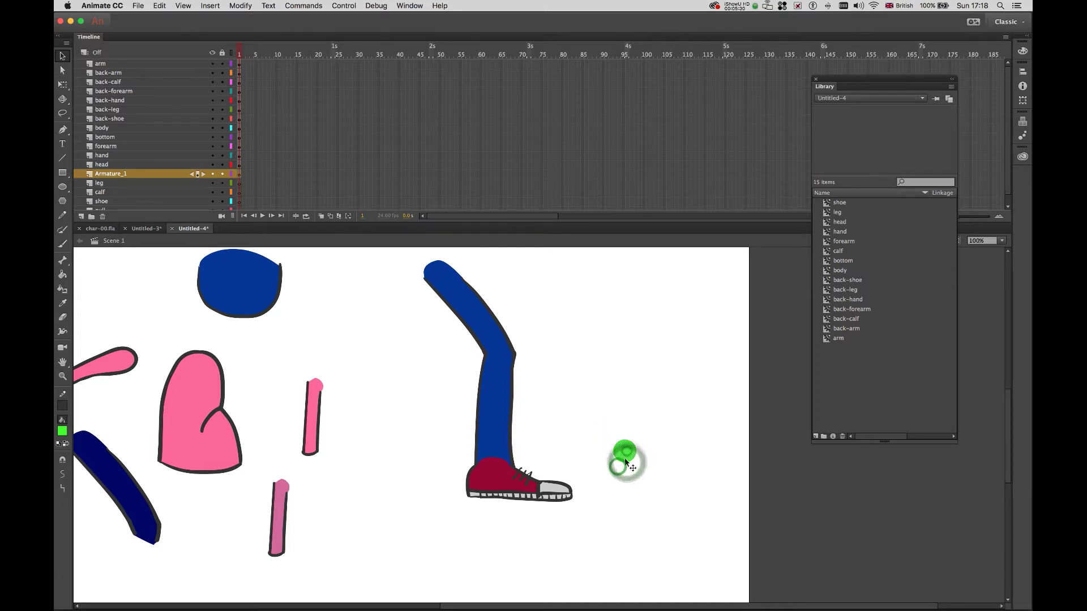
Convert the green circle into a Movie Clip symbol named null and place it just beyond the shoe's toe.
right_click(627, 465)
left_click(670, 589)
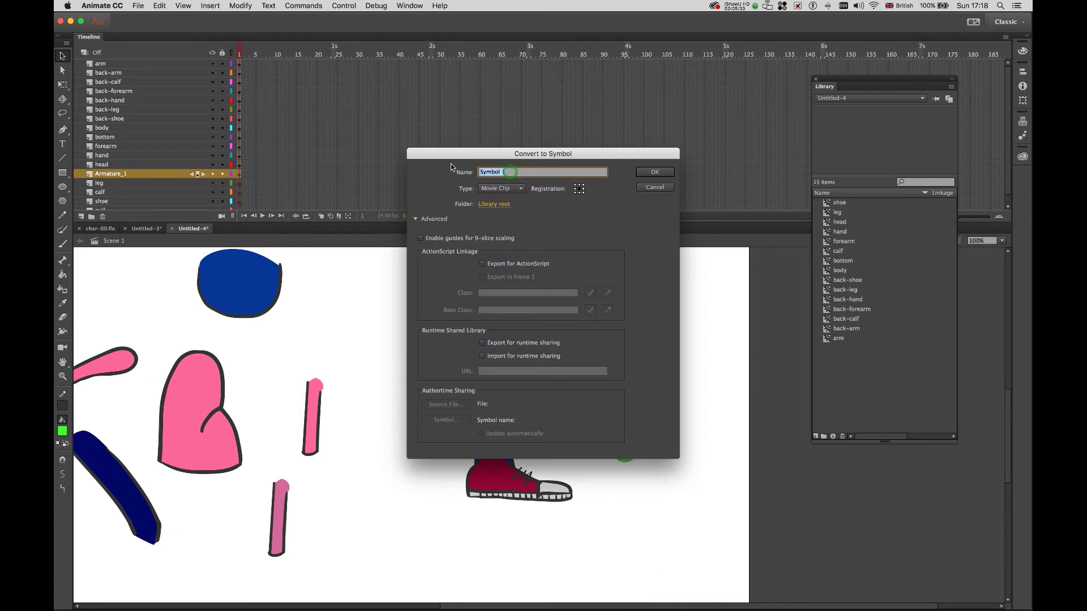
type("null")
left_click(662, 173)
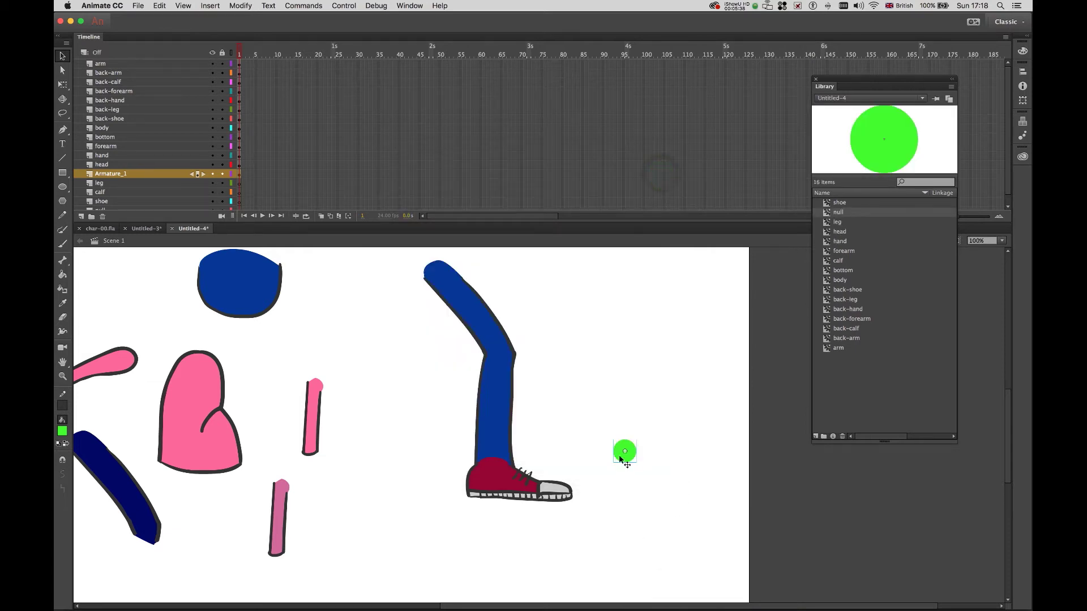
left_click_drag(621, 459, 591, 498)
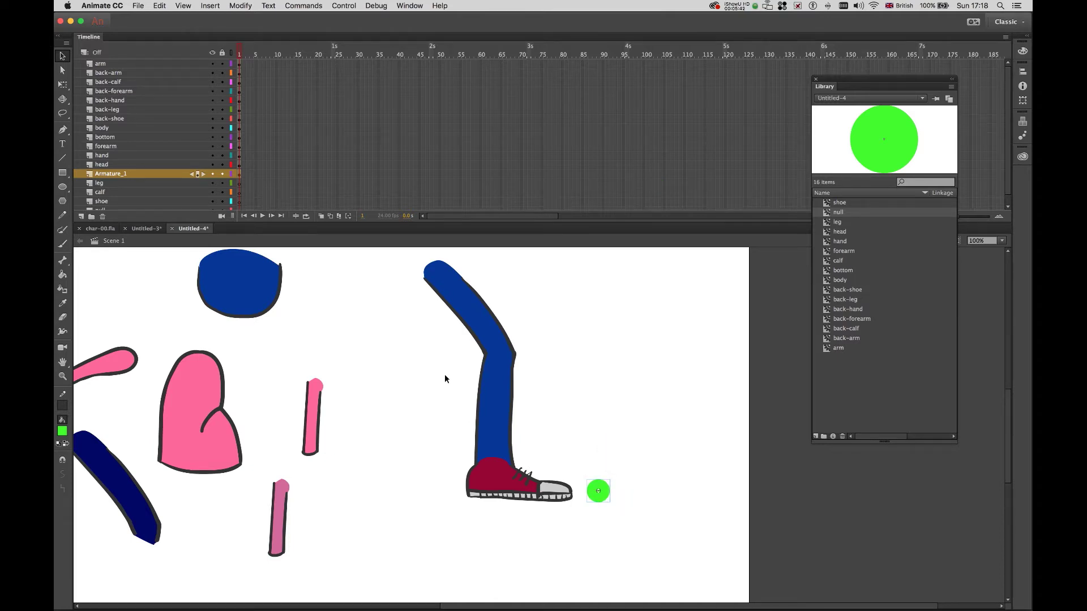
Build a bone chain from the hip through the knee and ankle to the green null circle.
left_click_drag(420, 375, 423, 385)
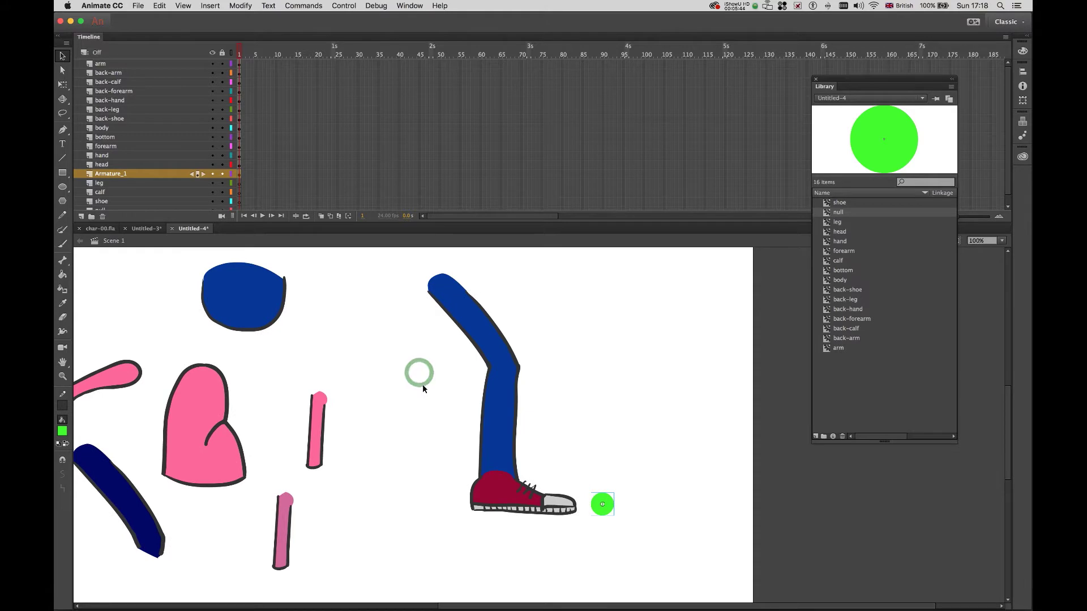
left_click(63, 261)
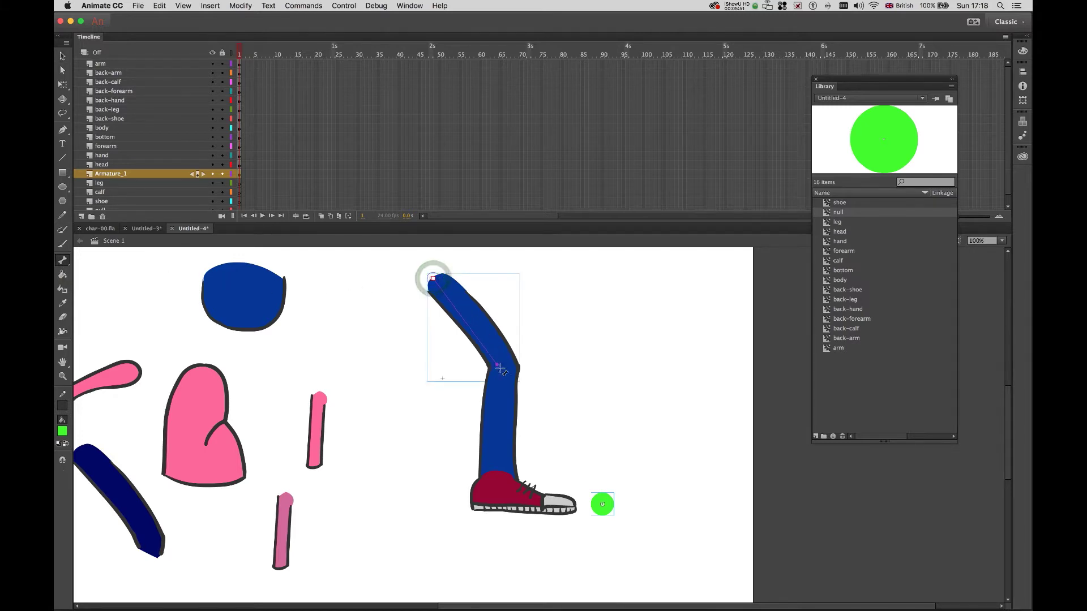
left_click_drag(500, 369, 516, 383)
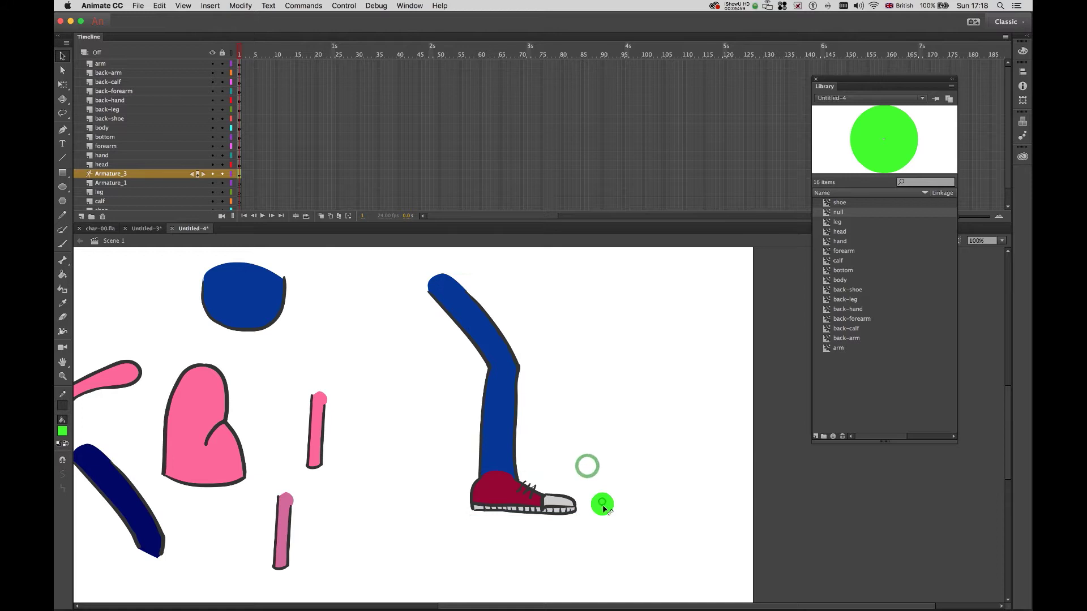
Pose the boned leg by moving its null and ankle until the thigh is nearly horizontal and the foot points forward.
left_click_drag(604, 505, 583, 489)
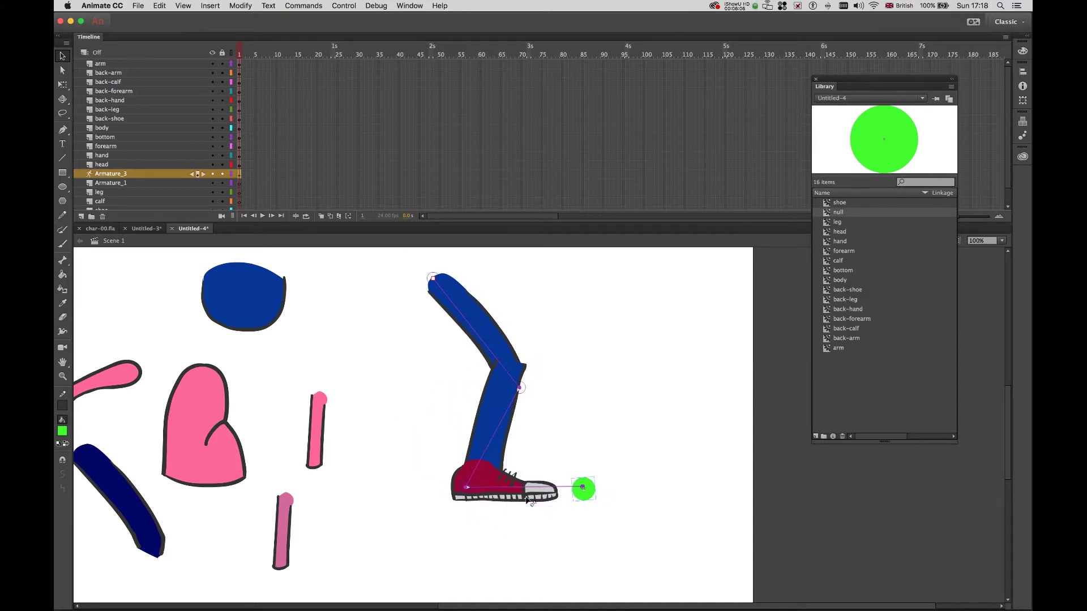
left_click_drag(466, 491, 535, 442)
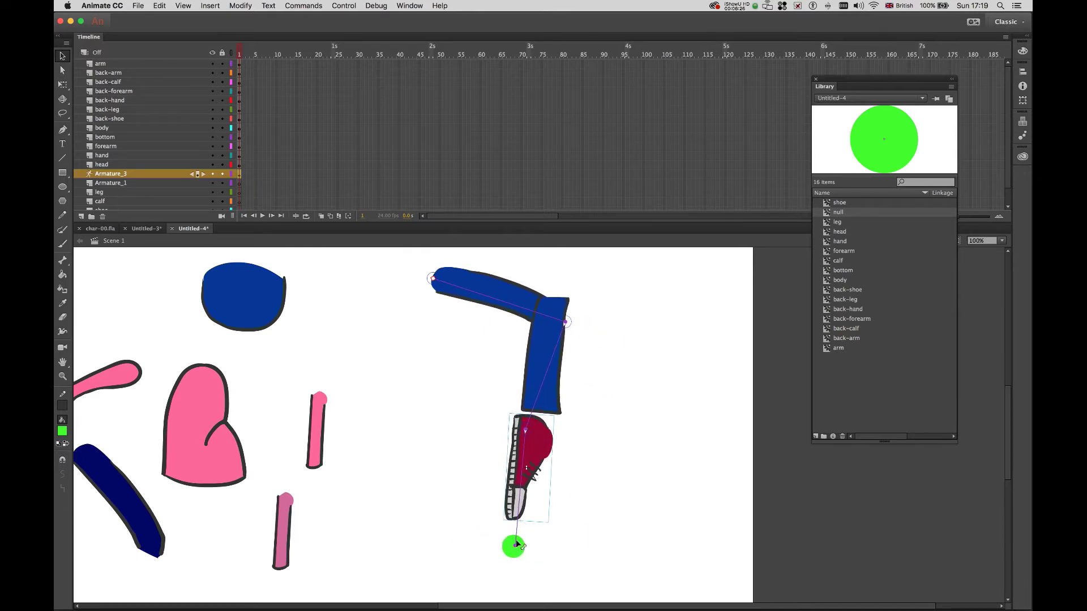
left_click_drag(516, 544, 645, 424)
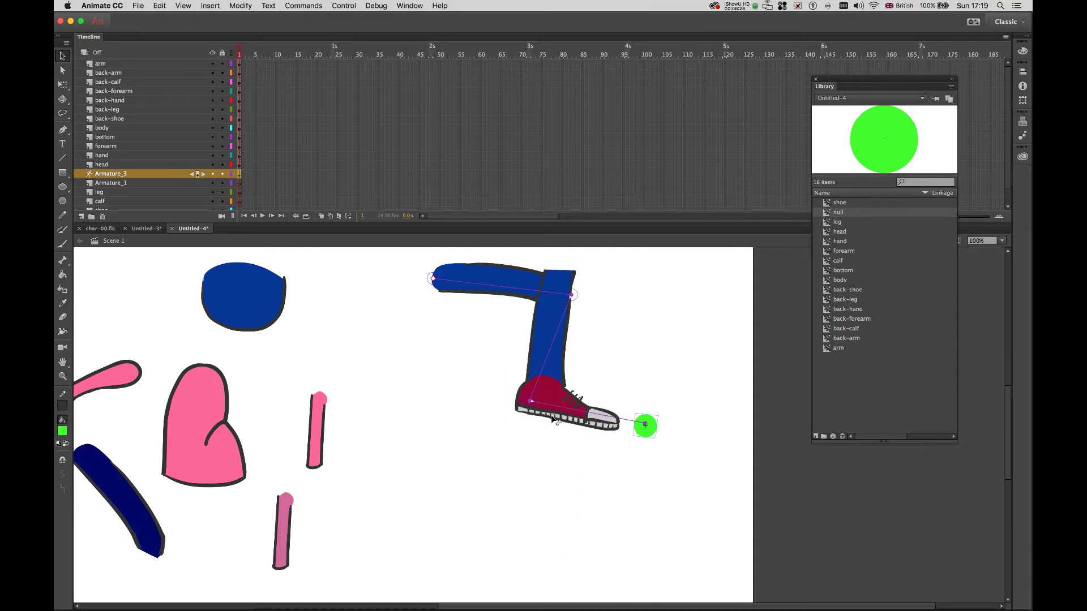
Lower the foot until the thigh slopes downward, and show the object properties beside the leg in place of the library.
left_click_drag(531, 403, 503, 504)
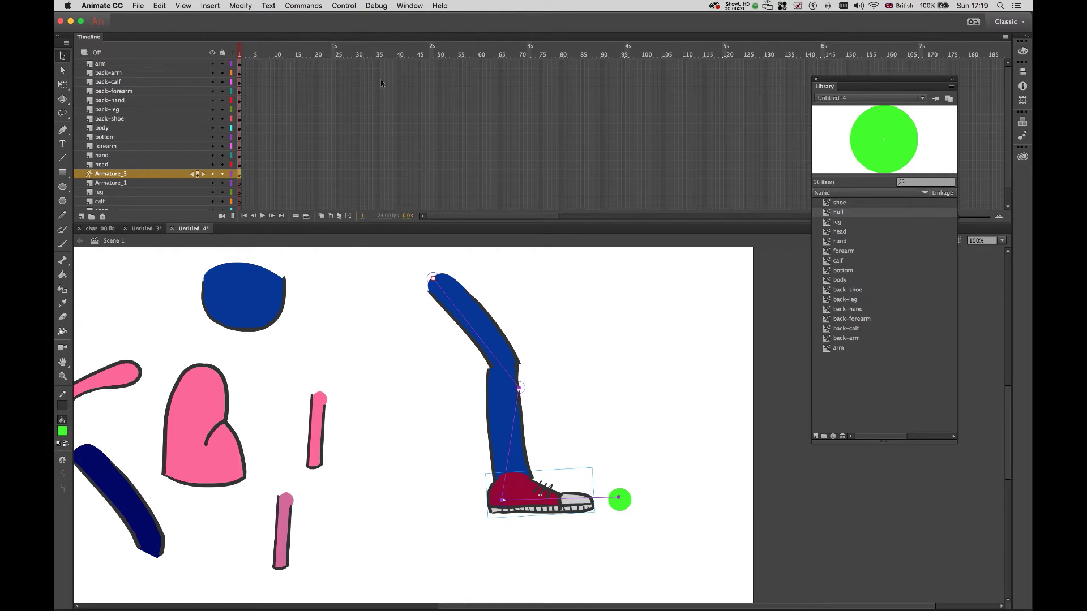
left_click(409, 6)
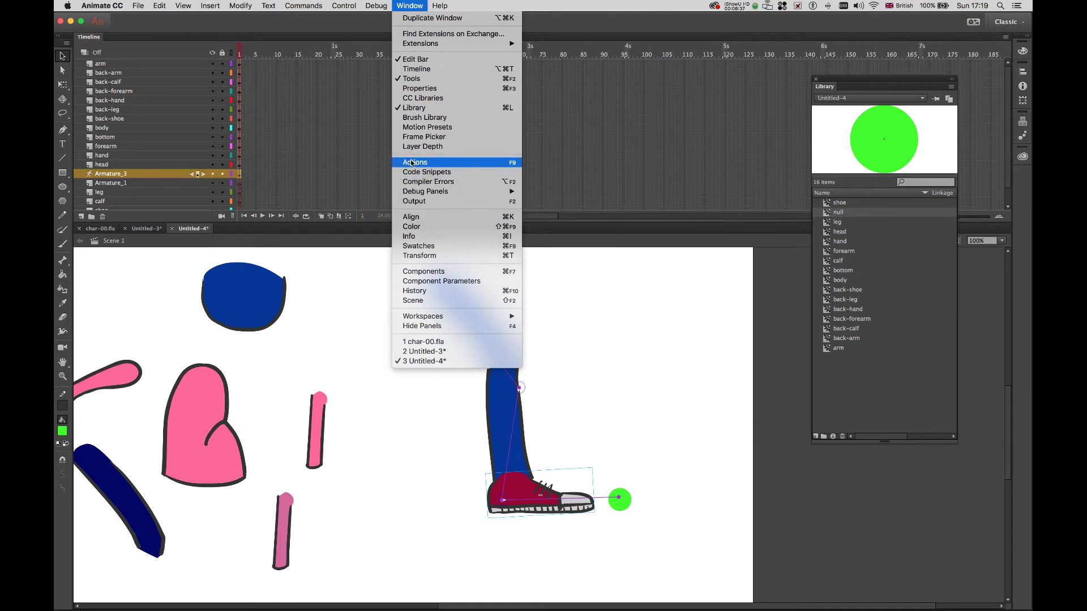
left_click(425, 89)
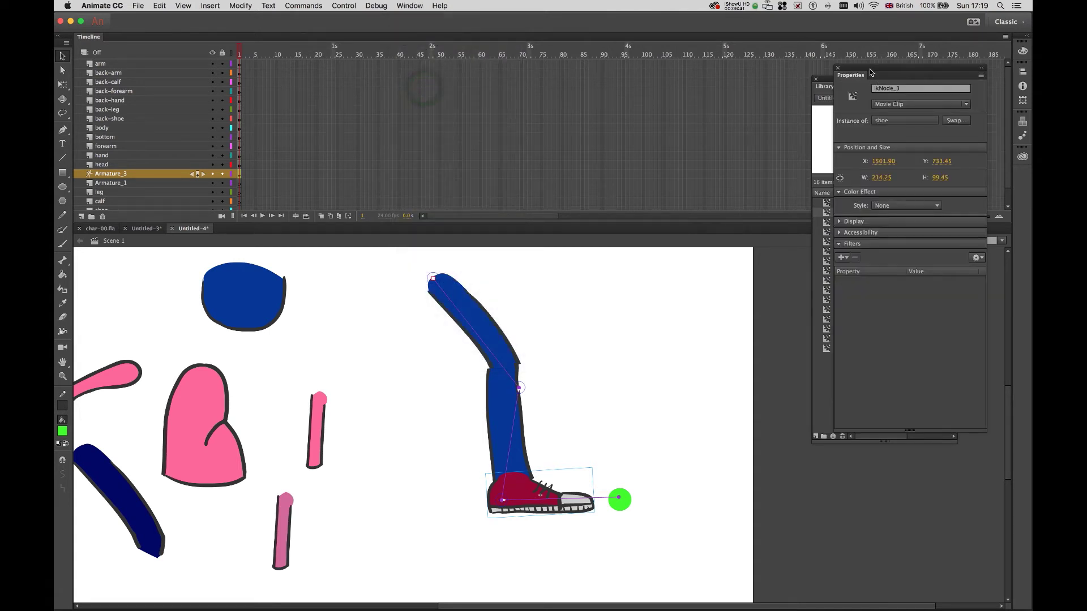
left_click_drag(870, 73, 757, 216)
left_click(816, 80)
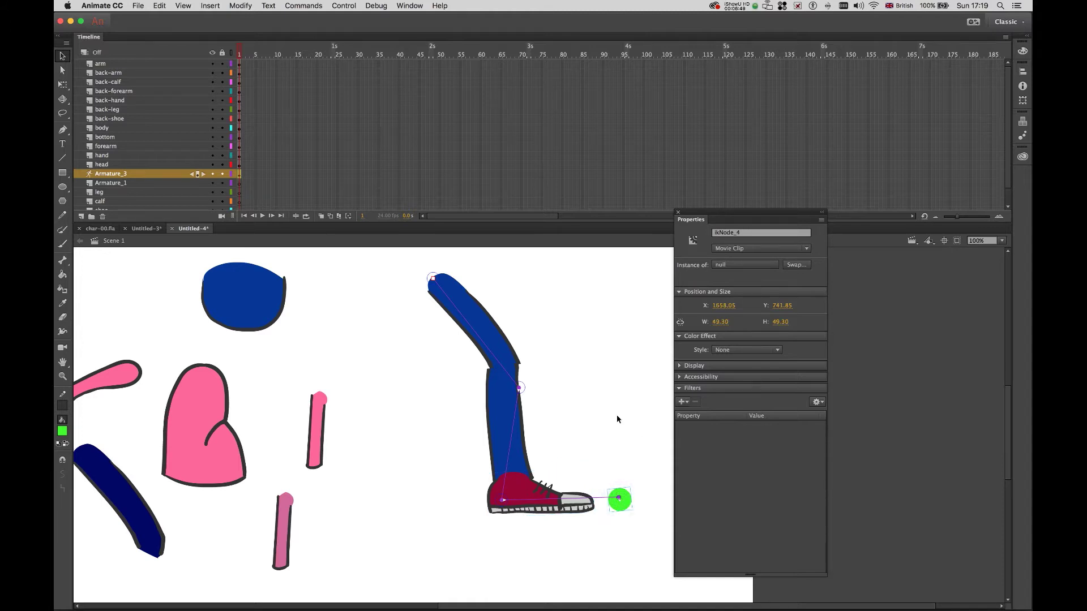
Constrain the foot bone's joint rotation to about 45° either way, and test the range by moving the null.
left_click(620, 499)
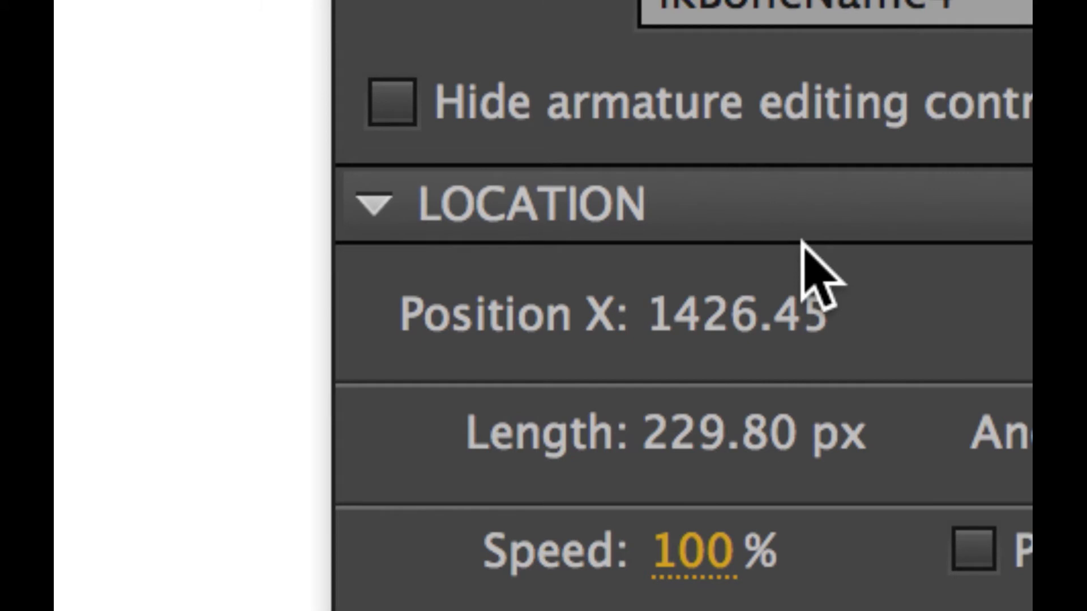
scroll(761, 600, "down", 5)
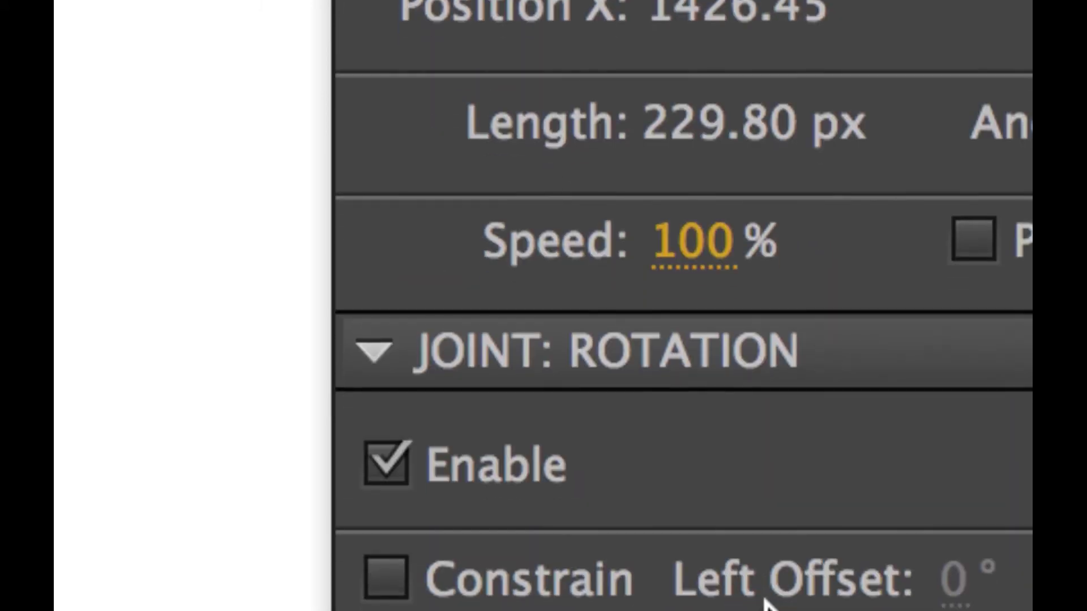
scroll(764, 605, "down", 3)
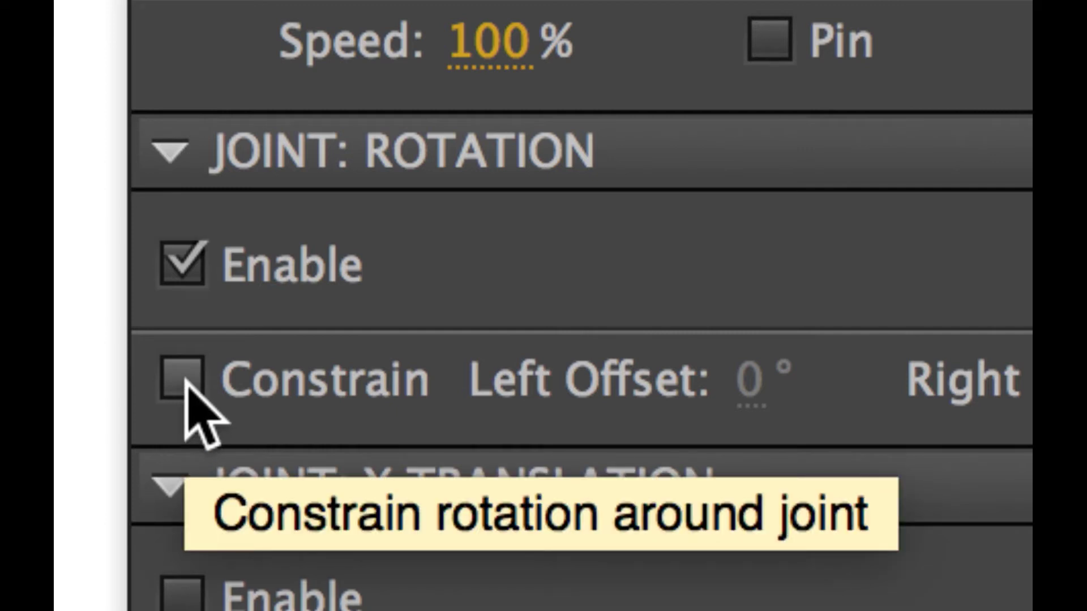
left_click(184, 380)
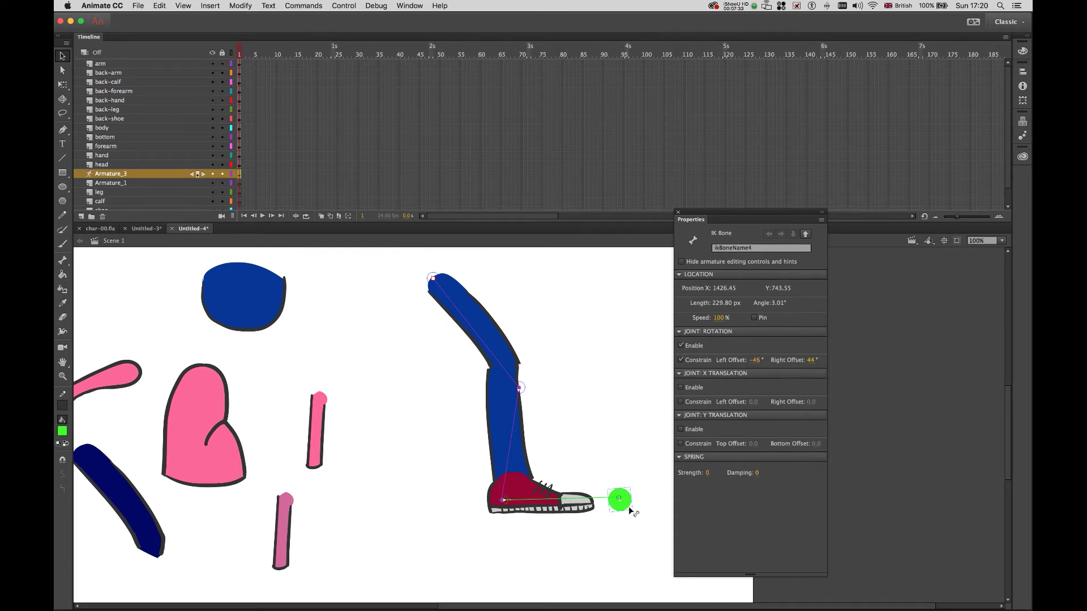
left_click_drag(628, 506, 594, 526)
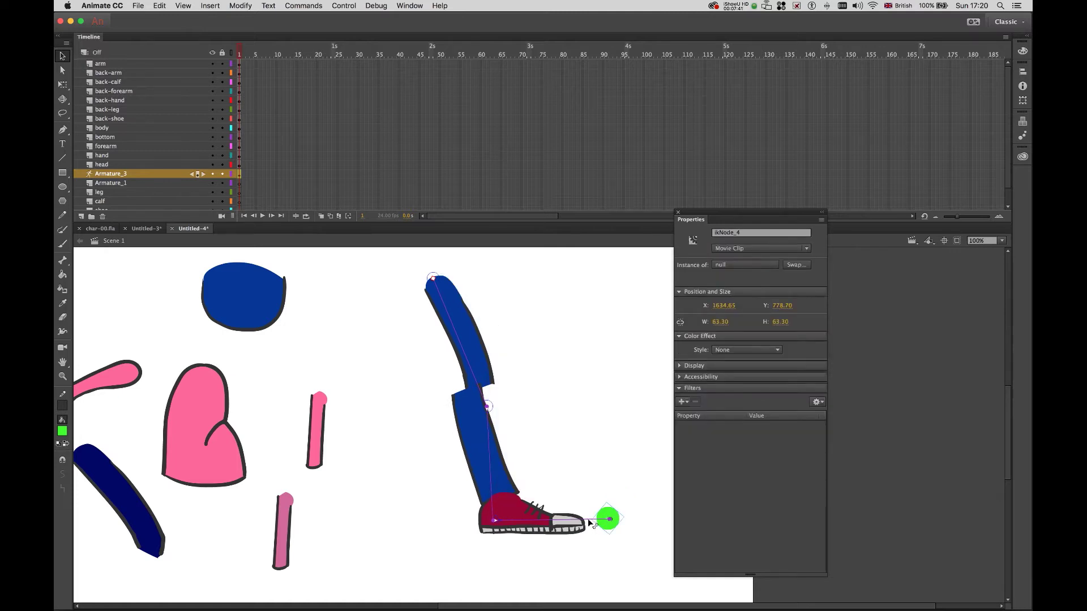
Try a left rotation offset of -204° on the foot bone, and test it by moving the null.
left_click(522, 527)
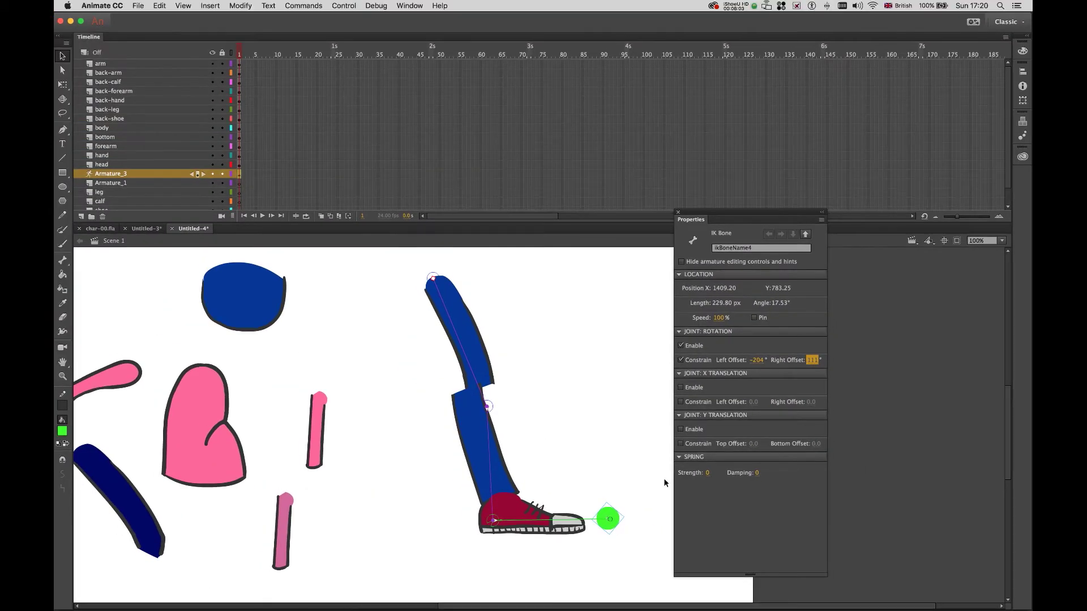
left_click_drag(609, 514, 579, 525)
left_click(591, 524)
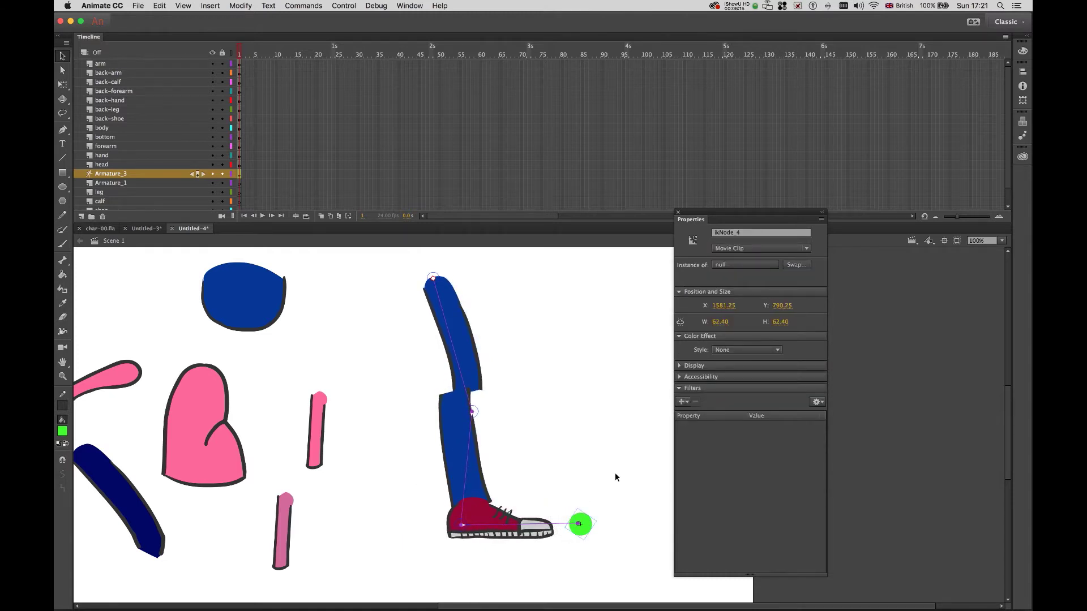
Tighten the foot bone's rotation constraint with a left offset of -15°, and test it by moving the null.
left_click(580, 522)
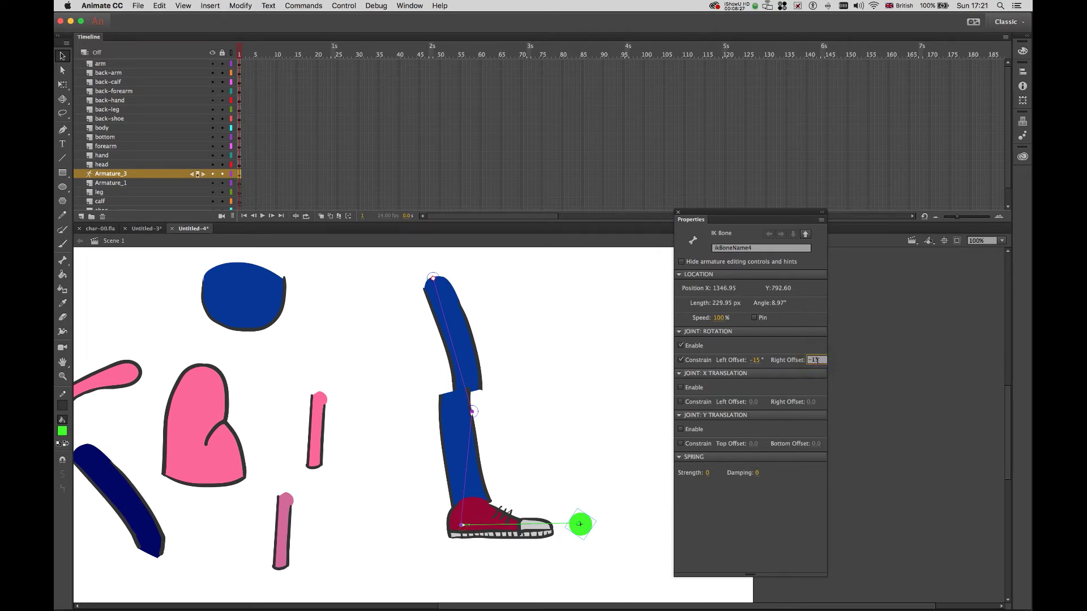
left_click_drag(584, 524, 574, 458)
left_click_drag(579, 489, 583, 520)
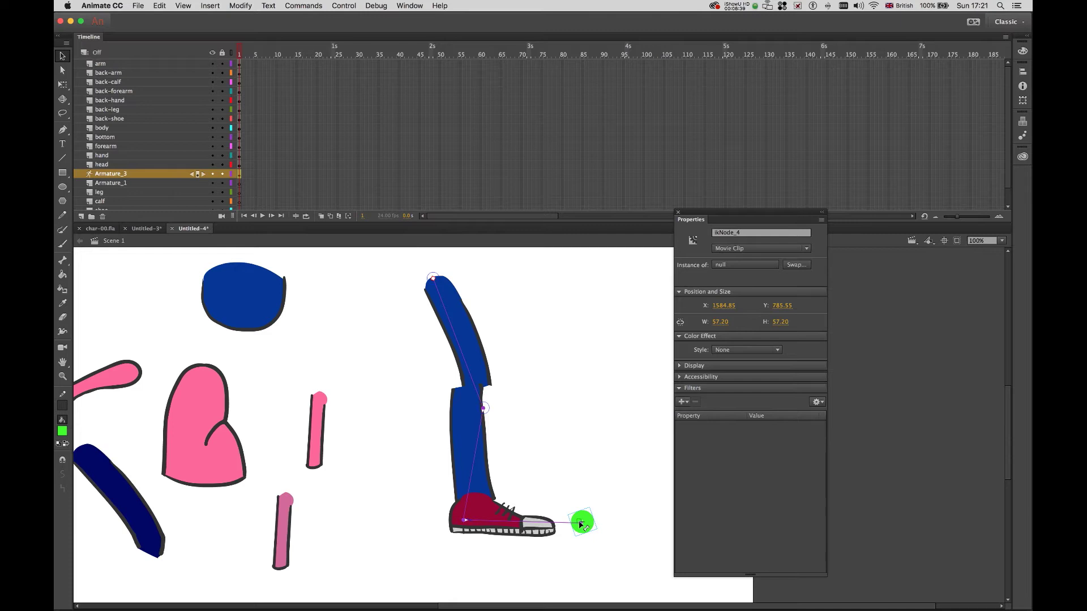
Readjust the right and left rotation offsets of the foot bone and deselect the rig.
left_click(580, 525)
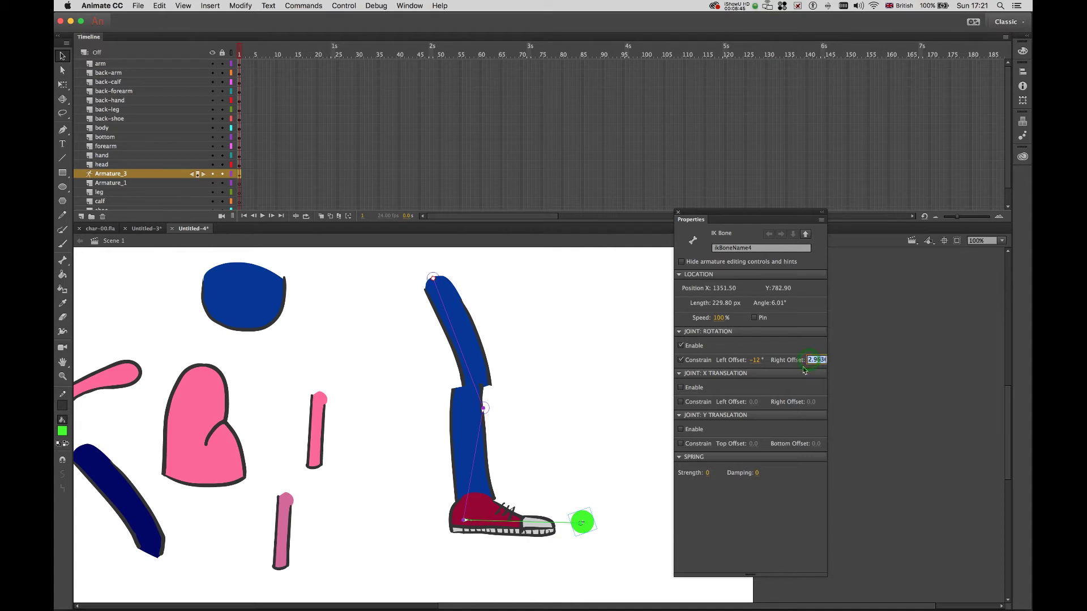
left_click(758, 361)
left_click(654, 381)
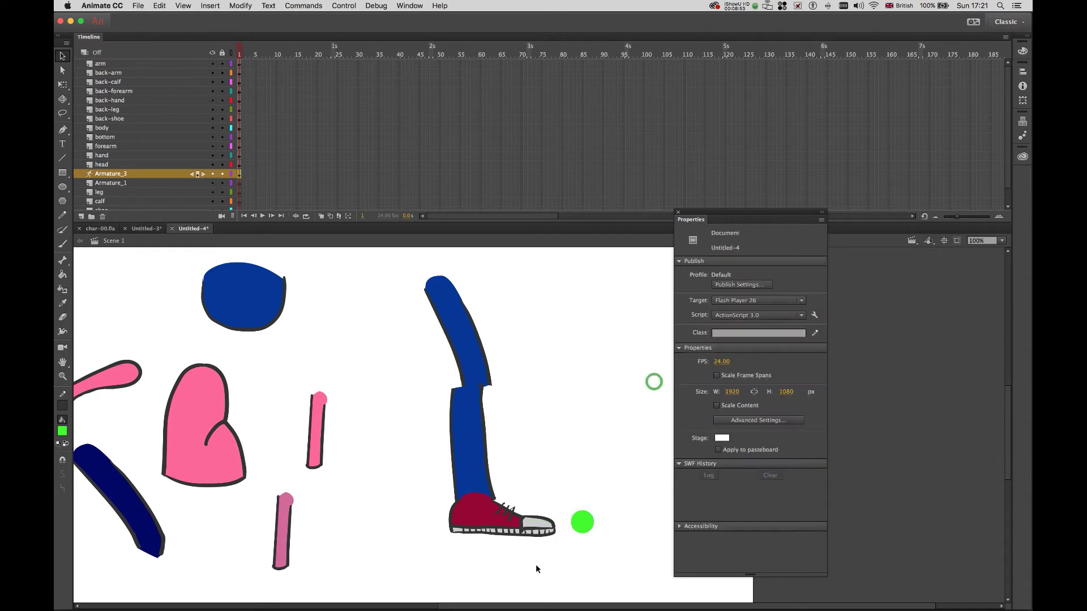
Pose the leg by its calf so the thigh is nearly horizontal and the calf hangs down from the knee.
left_click(585, 520)
scroll(437, 480, "up", 2)
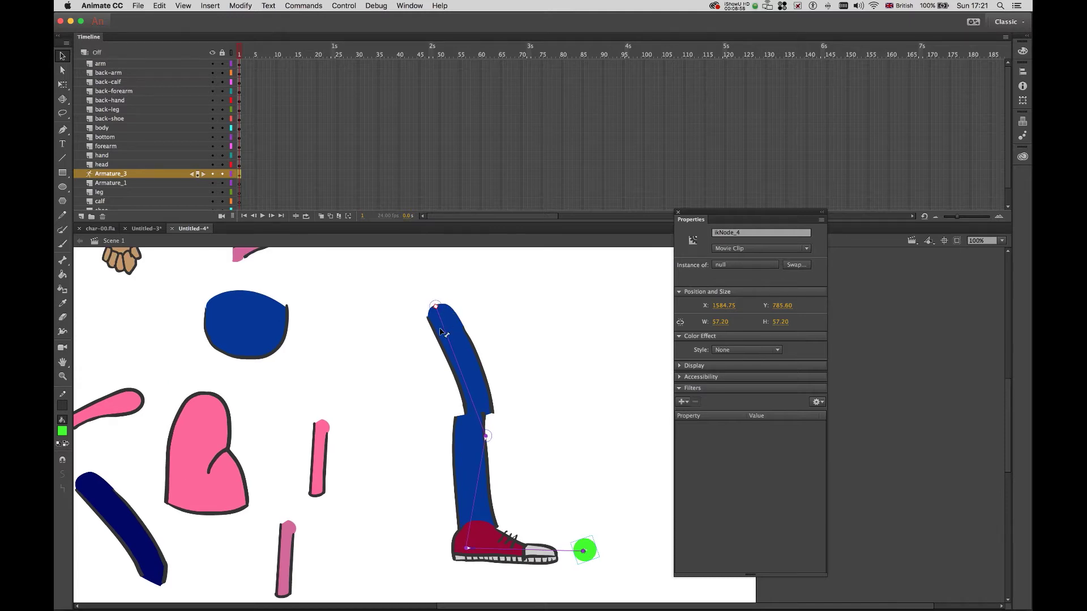
scroll(408, 390, "up", 1)
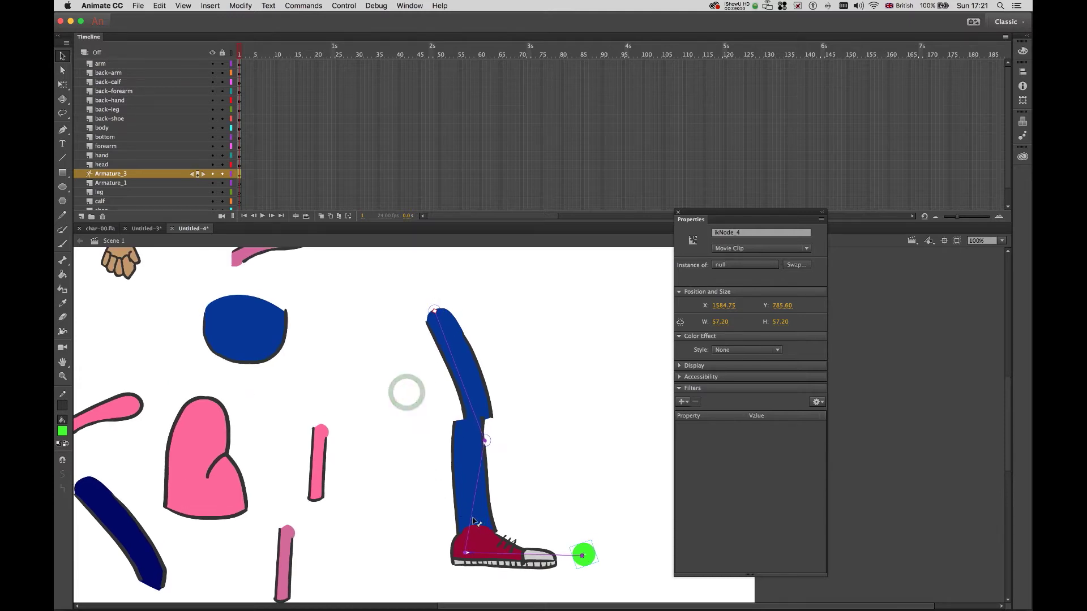
left_click_drag(474, 511, 552, 340)
scroll(468, 371, "up", 5)
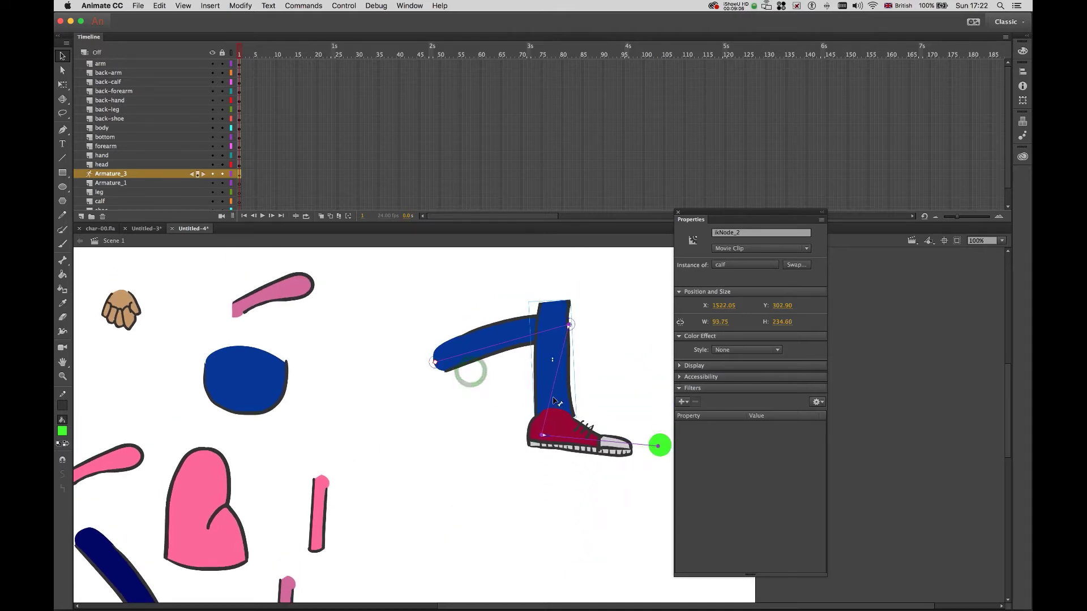
mouse_move(552, 417)
left_mouse_down()
mouse_move(475, 494)
mouse_move(326, 507)
mouse_move(255, 439)
mouse_move(352, 474)
mouse_move(425, 461)
mouse_move(519, 473)
mouse_move(561, 466)
mouse_move(552, 408)
mouse_move(576, 429)
mouse_move(564, 432)
left_mouse_up()
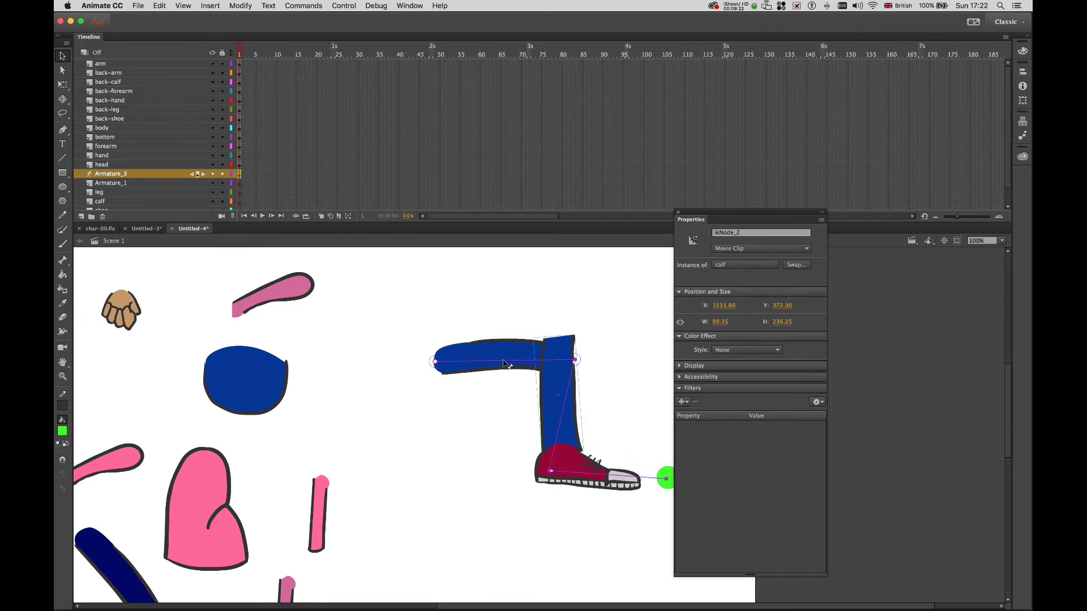
Constrain the thigh bone's rotation at the hip to a left offset of 0° and a right offset of 160°.
left_click(504, 364)
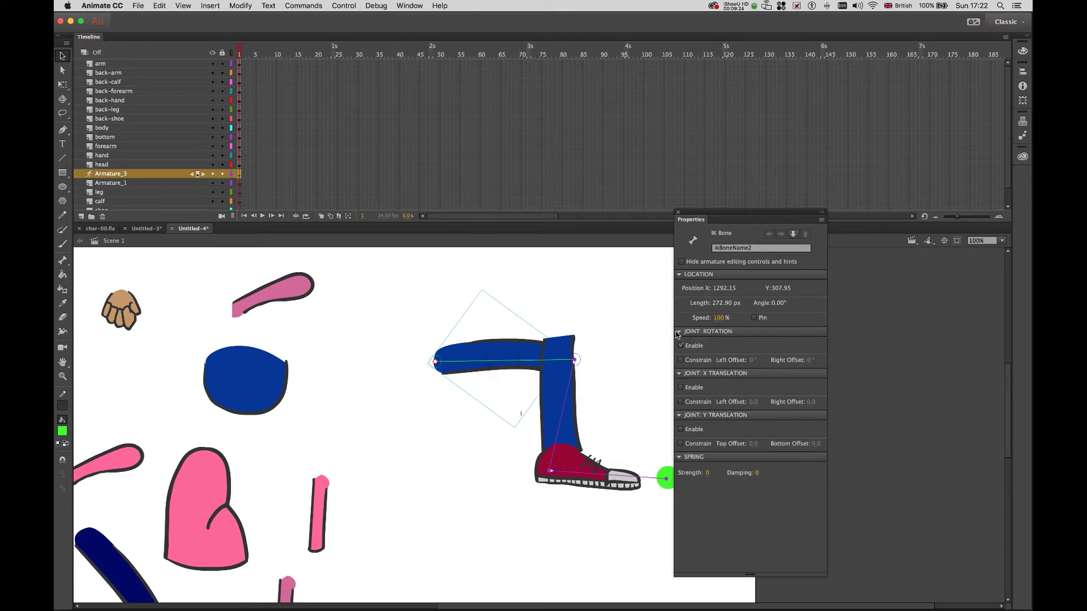
left_click(681, 360)
left_click(756, 361)
left_click(427, 400)
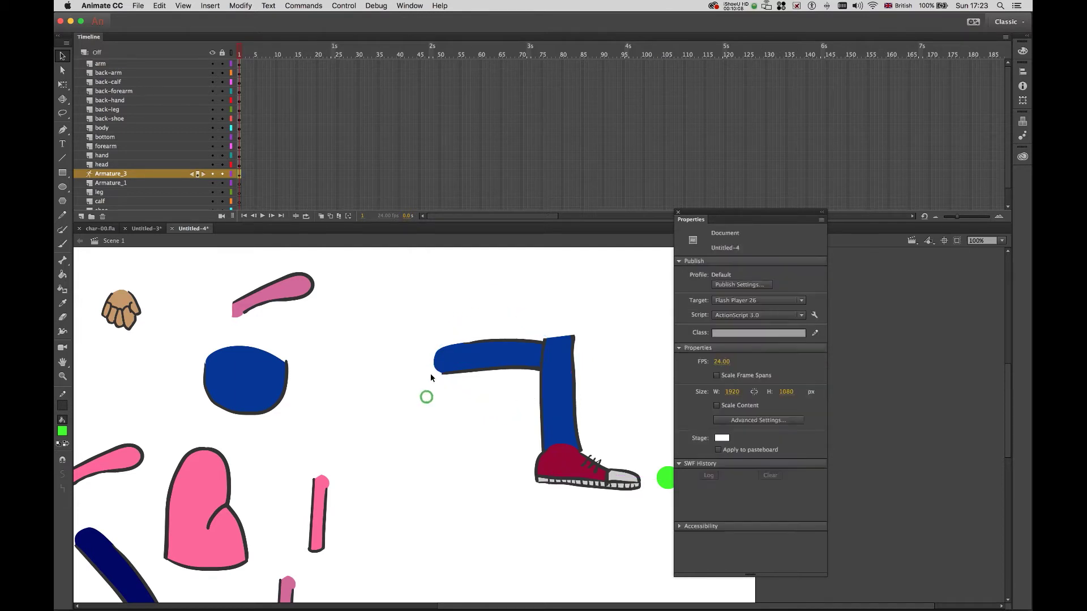
Examine the rotation limit arc of the thigh bone at the hip joint.
left_click(552, 365)
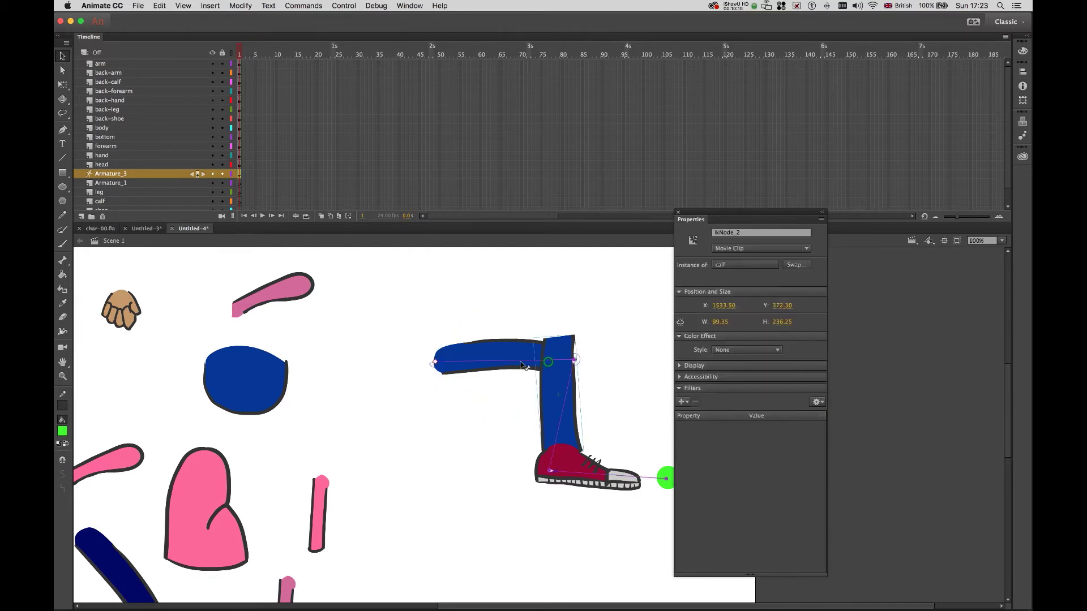
left_click(516, 367)
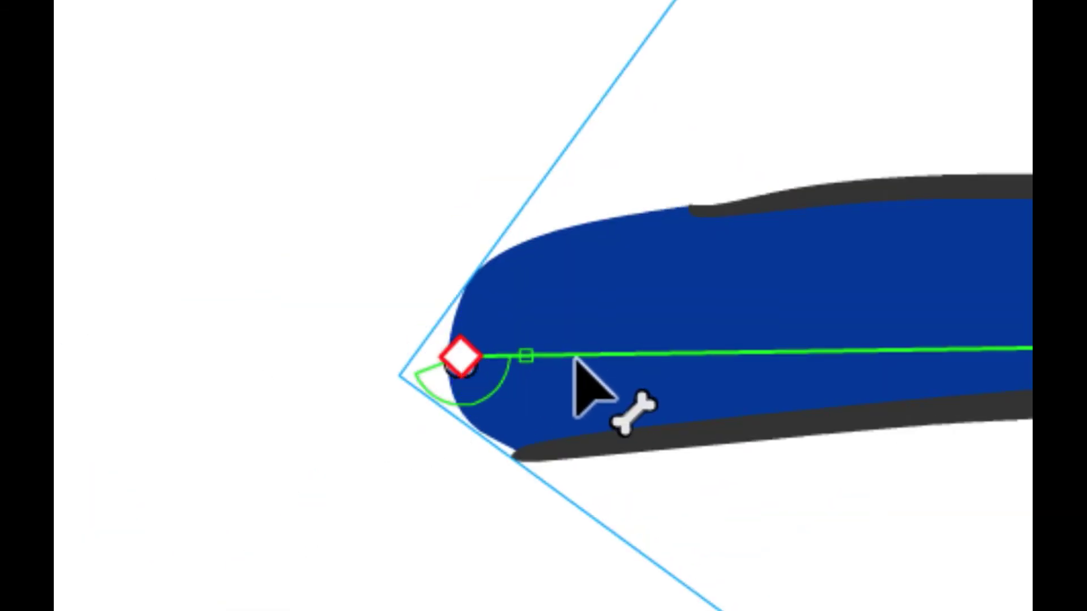
left_click(435, 398)
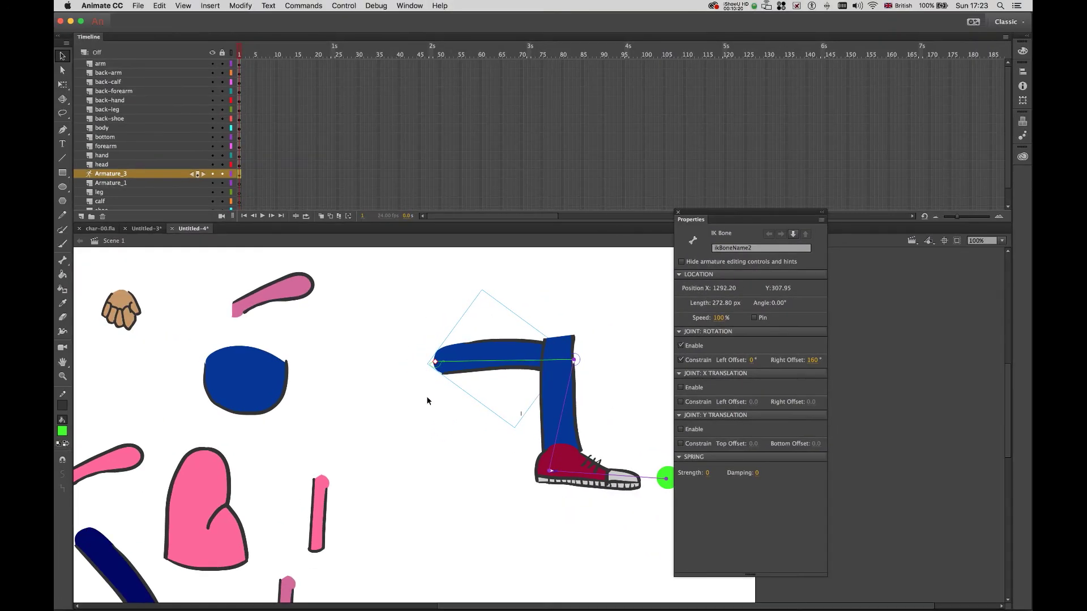
Move the object properties clear of the leg, and pose the constrained leg so it hangs straight down with the foot forward.
left_click_drag(702, 213, 760, 207)
left_click_drag(531, 482, 544, 443)
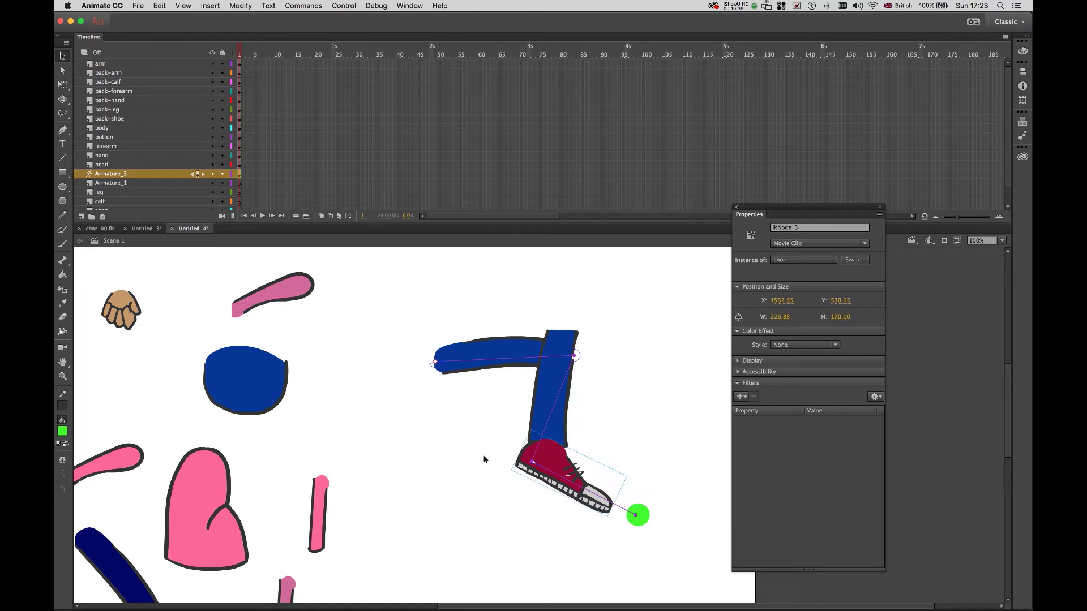
key("super+minus")
left_click_drag(461, 443, 461, 426)
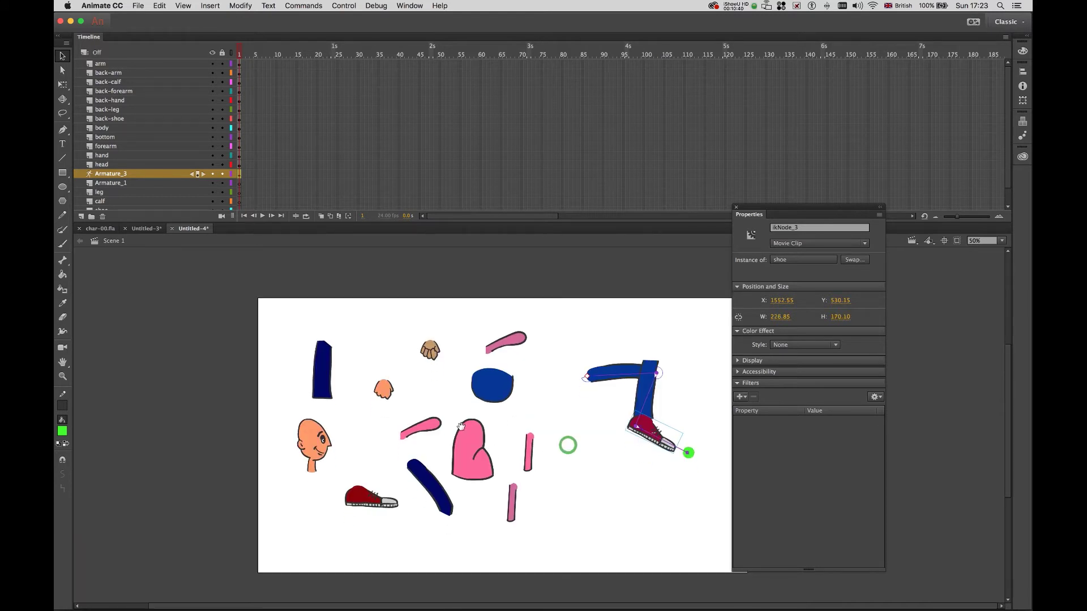
key("super+equal")
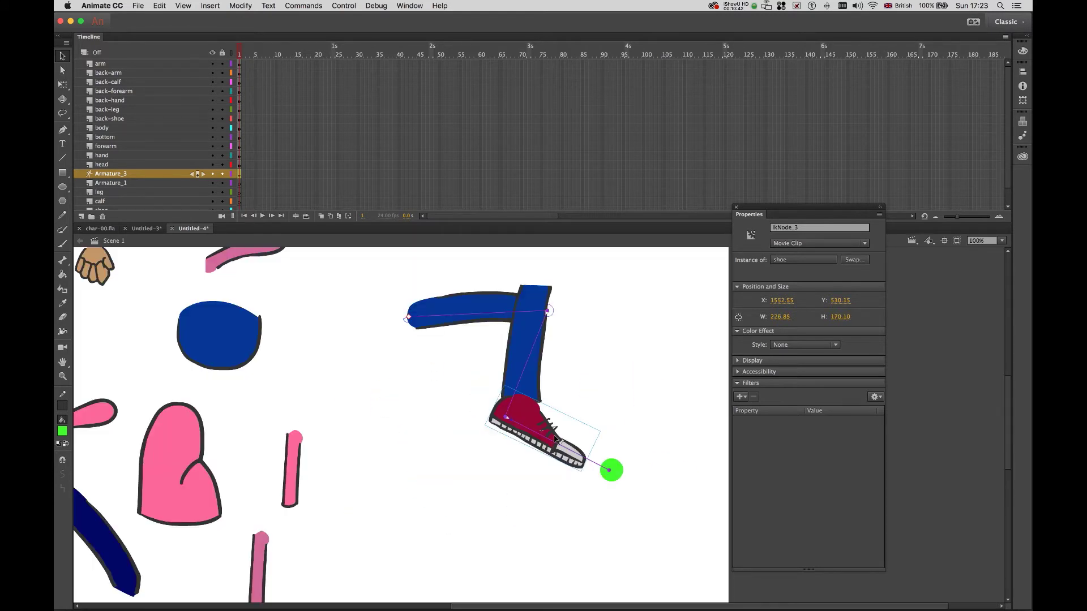
left_click_drag(454, 428, 370, 610)
left_click_drag(492, 597, 495, 578)
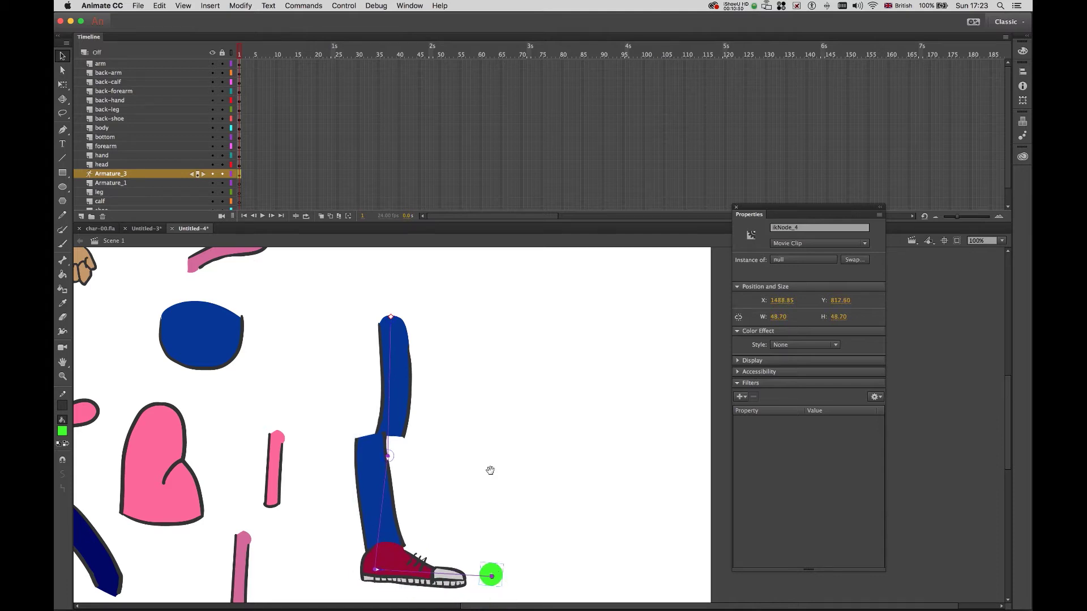
Shift the calf with Free Transform to line up below the thigh, and rotate it upright over the shoe.
left_click_drag(490, 470, 495, 408)
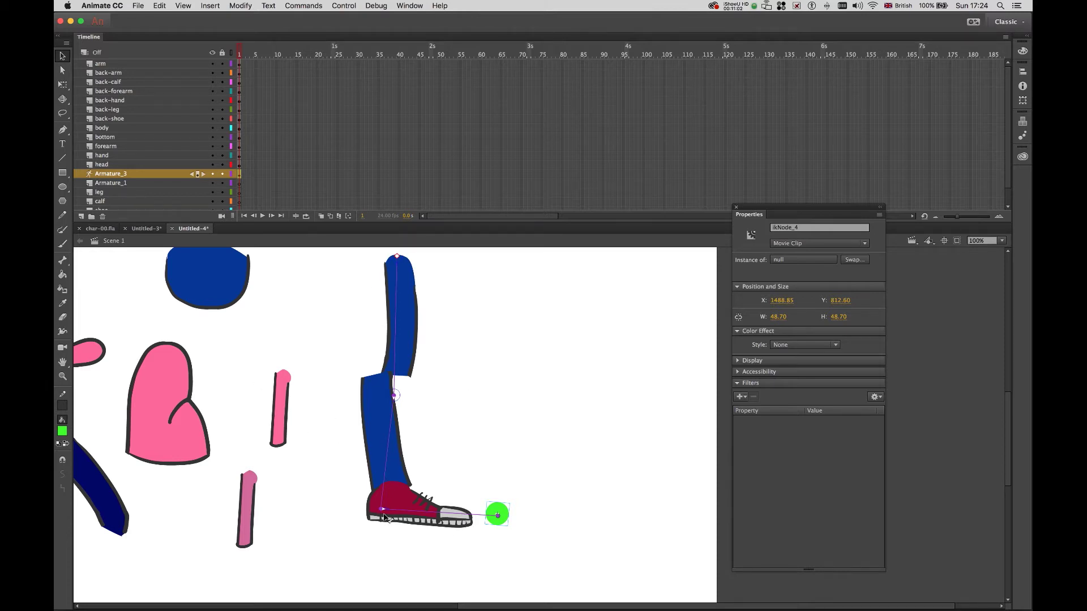
left_click(375, 422)
left_click(351, 426)
left_click(374, 414)
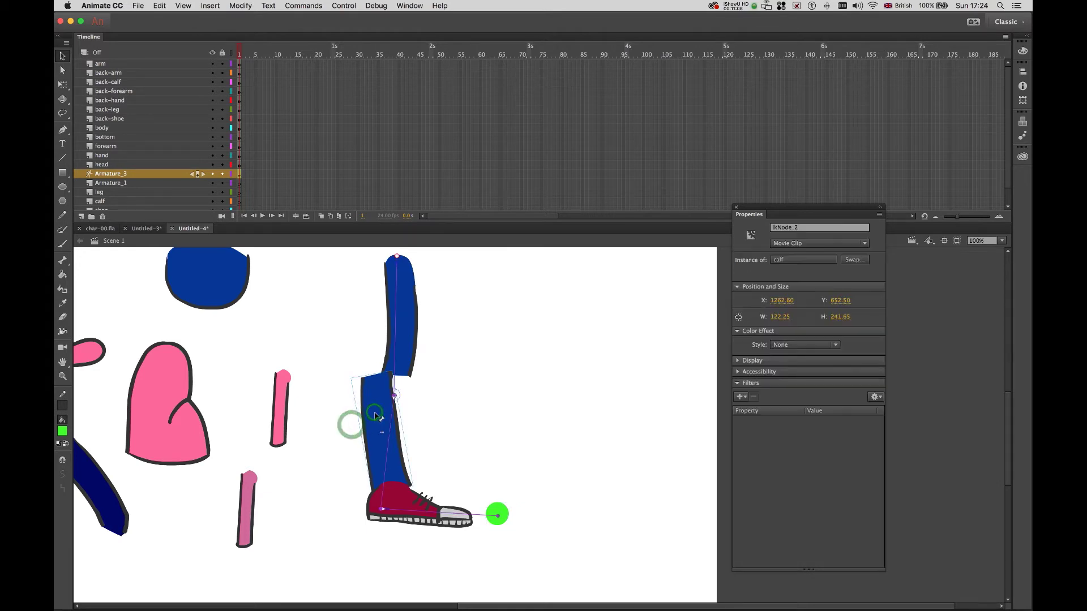
key("q")
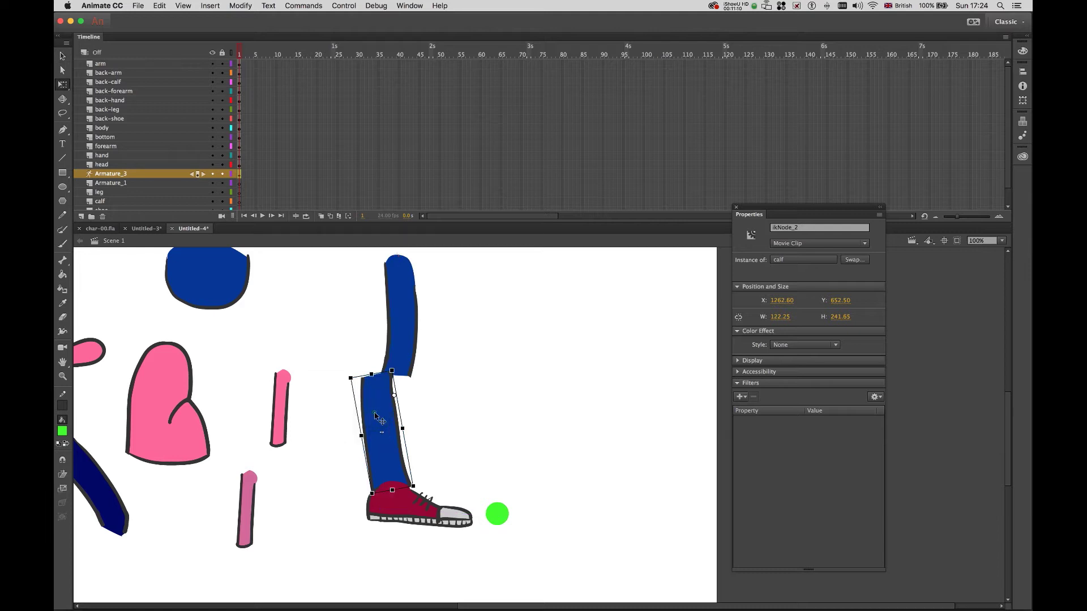
left_click_drag(374, 415, 394, 411)
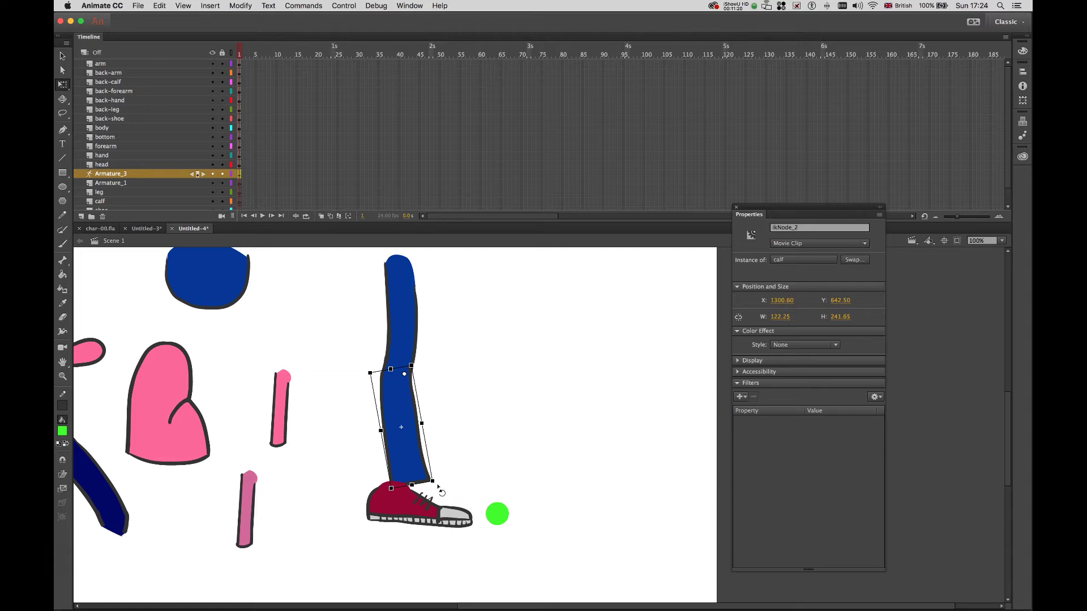
left_click_drag(437, 485, 420, 505)
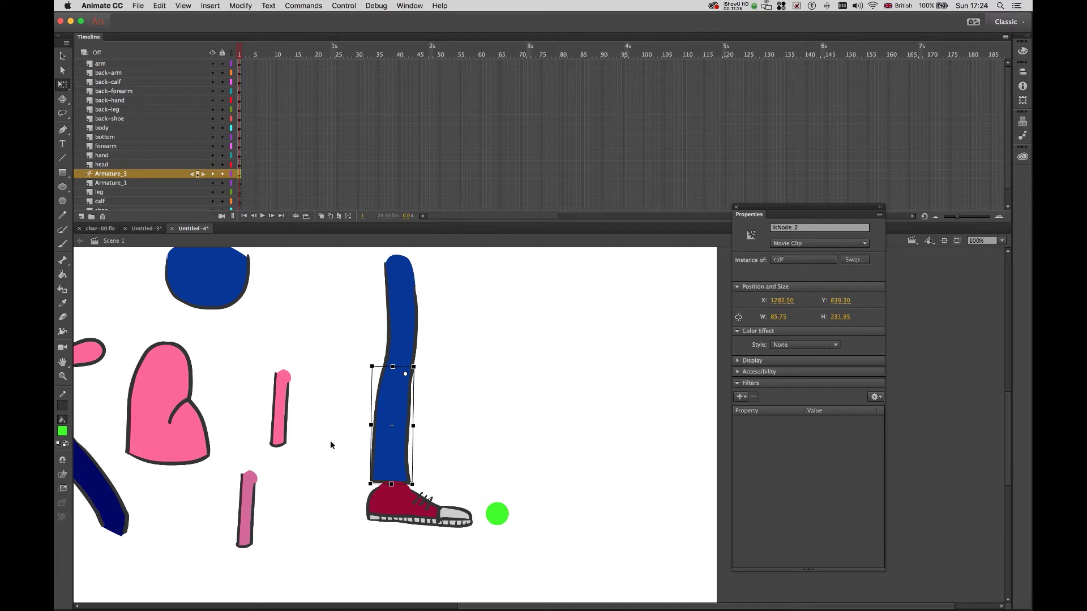
Move the shoe up with Free Transform so its ankle overlaps the bottom end of the calf.
left_click_drag(342, 427, 344, 443)
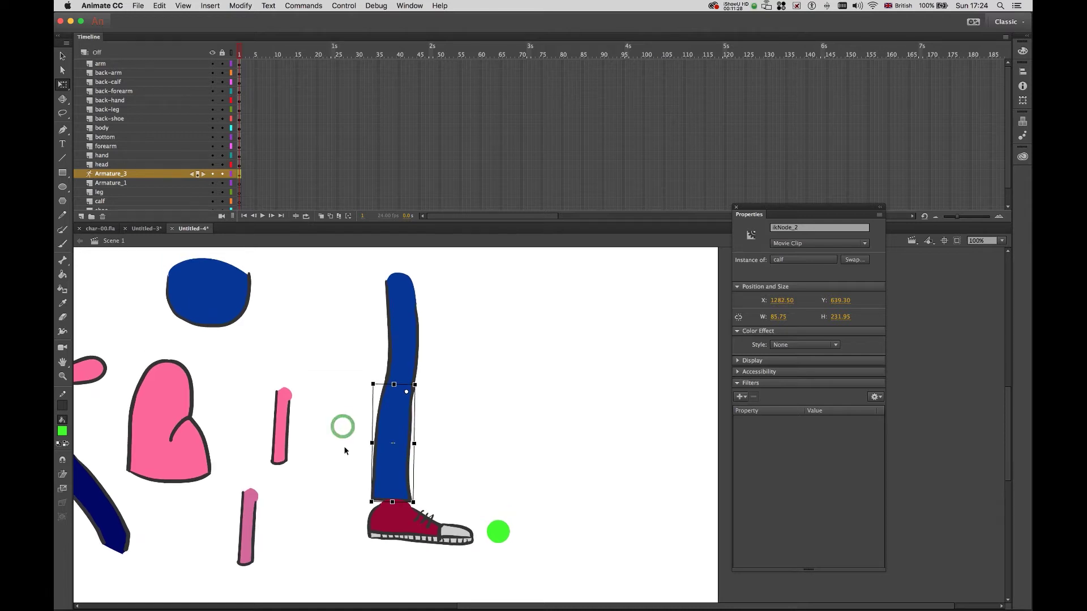
key("super+equal")
scroll(442, 424, "up", 2)
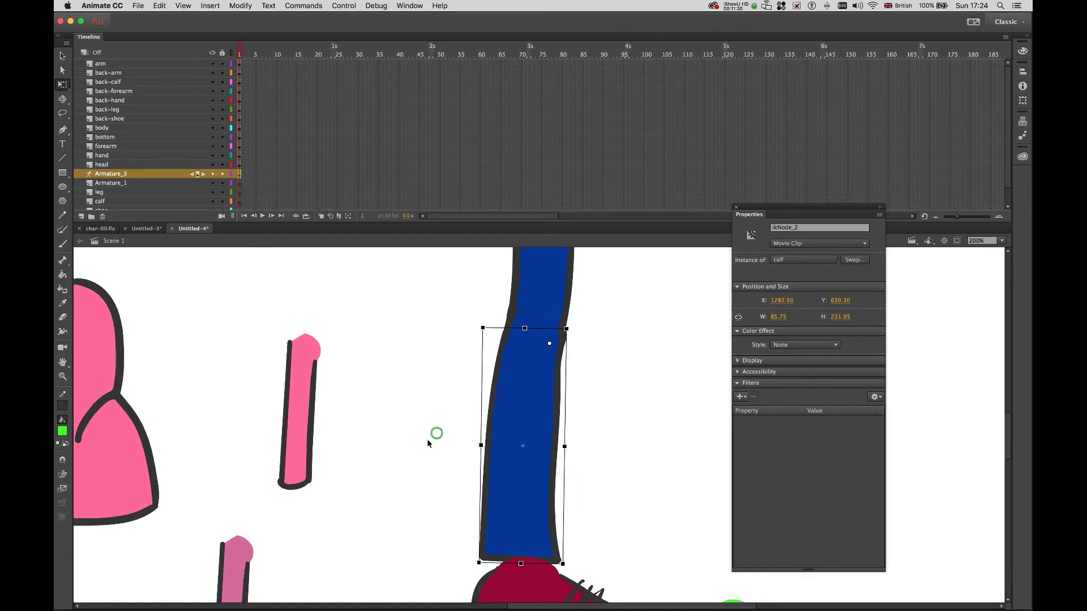
key("super+minus")
scroll(430, 448, "down", 2)
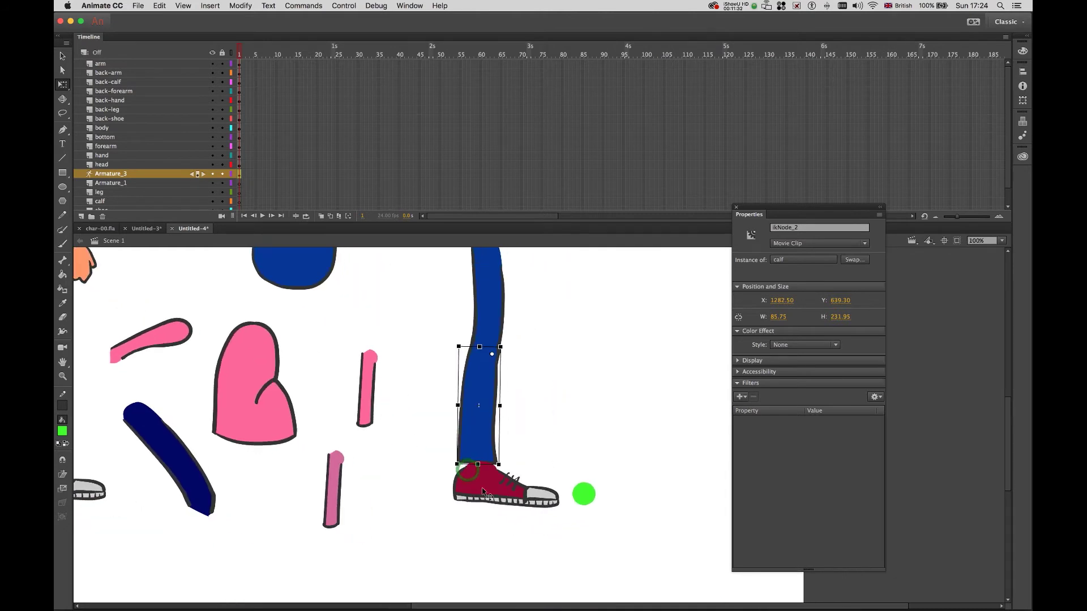
left_click_drag(482, 490, 477, 493)
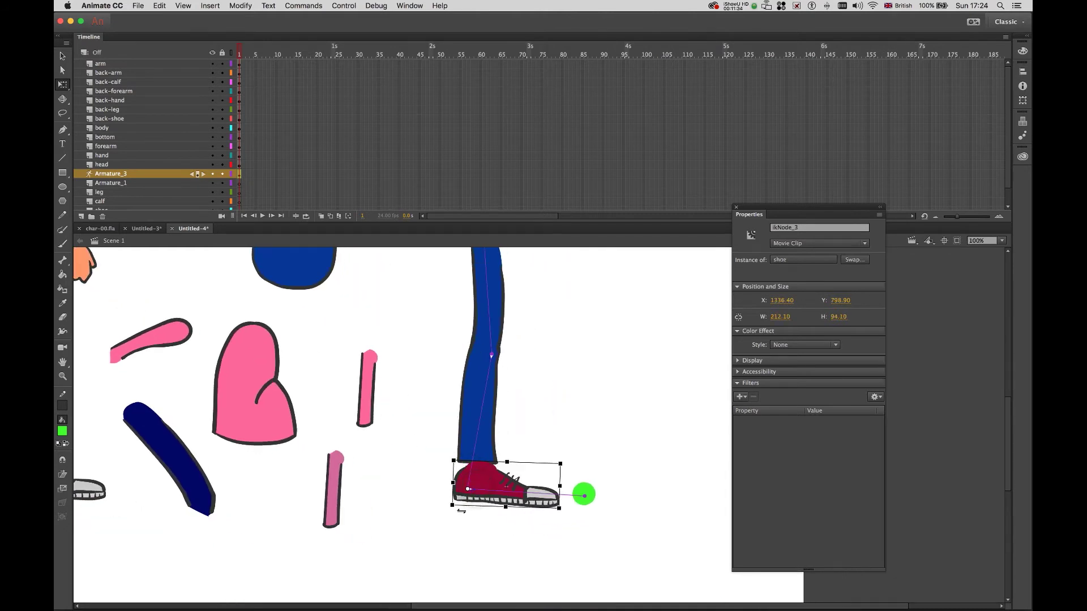
key("super+equal")
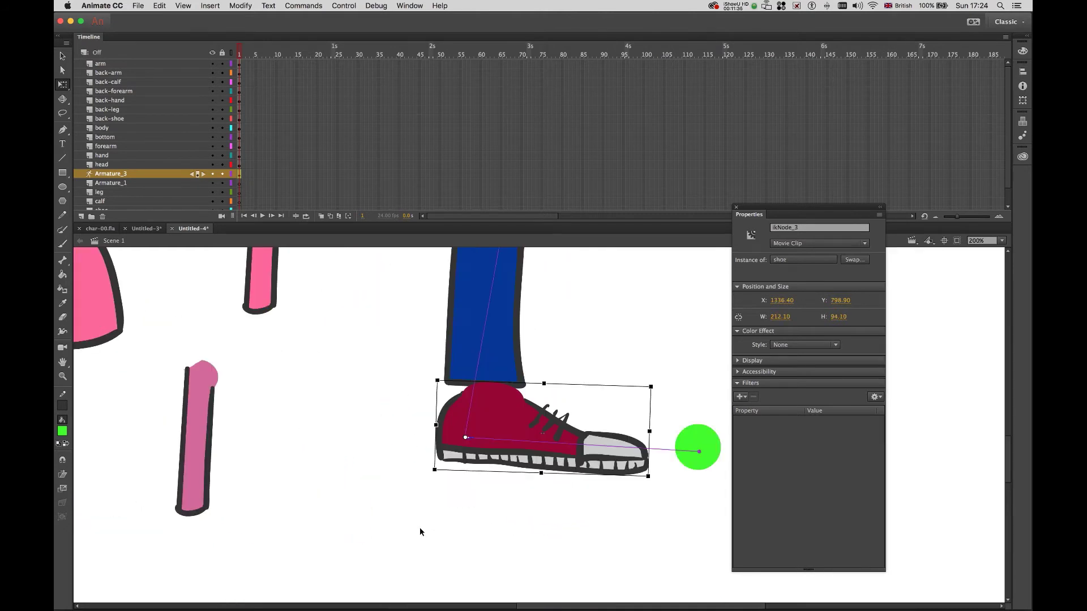
key("v")
left_click(417, 459)
left_click(486, 416)
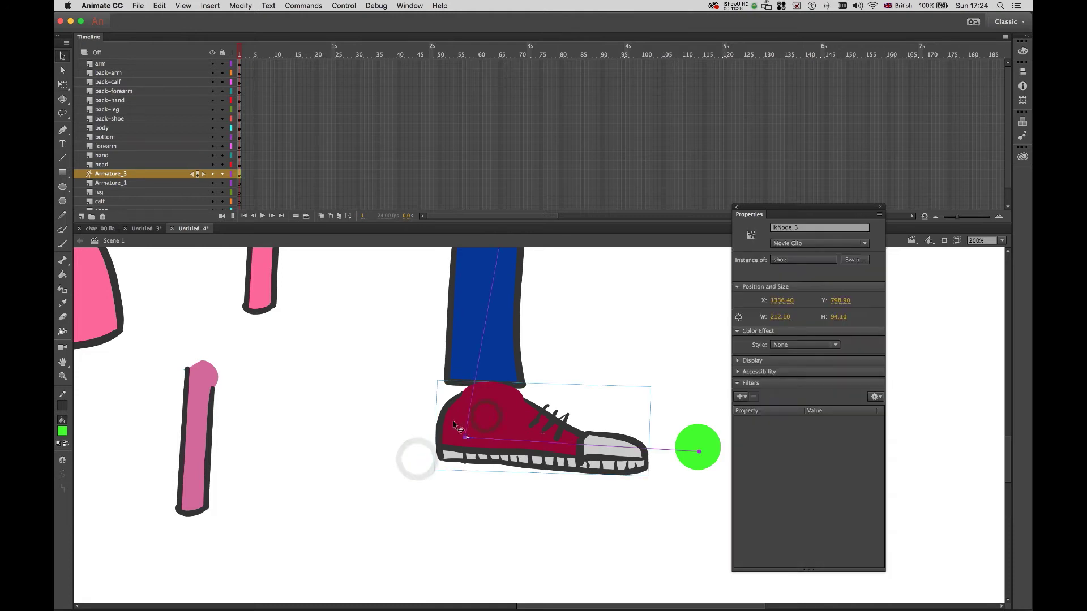
key("q")
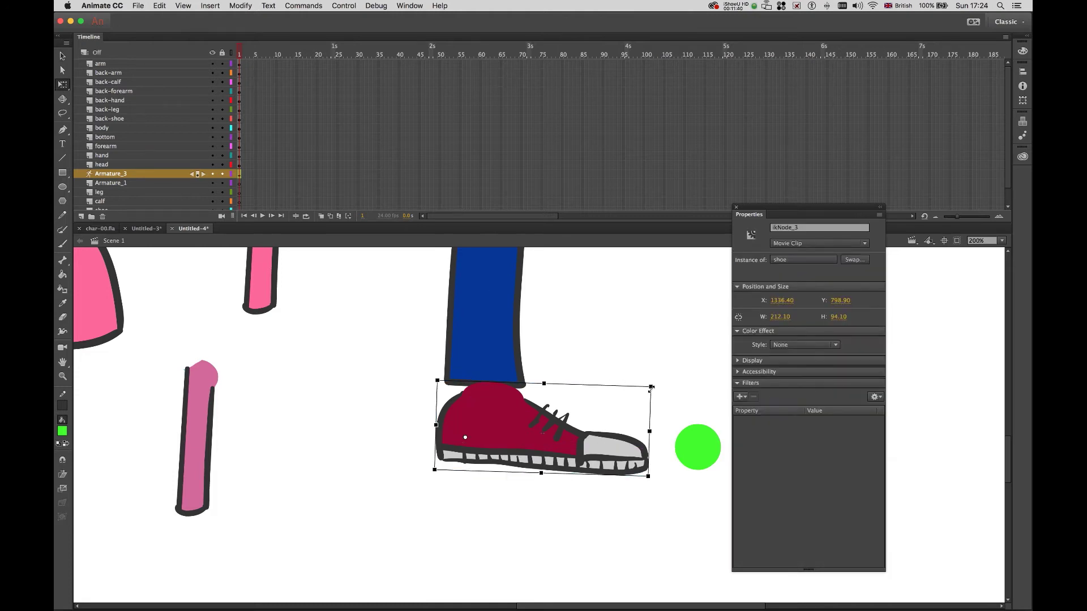
left_click_drag(439, 437, 505, 413)
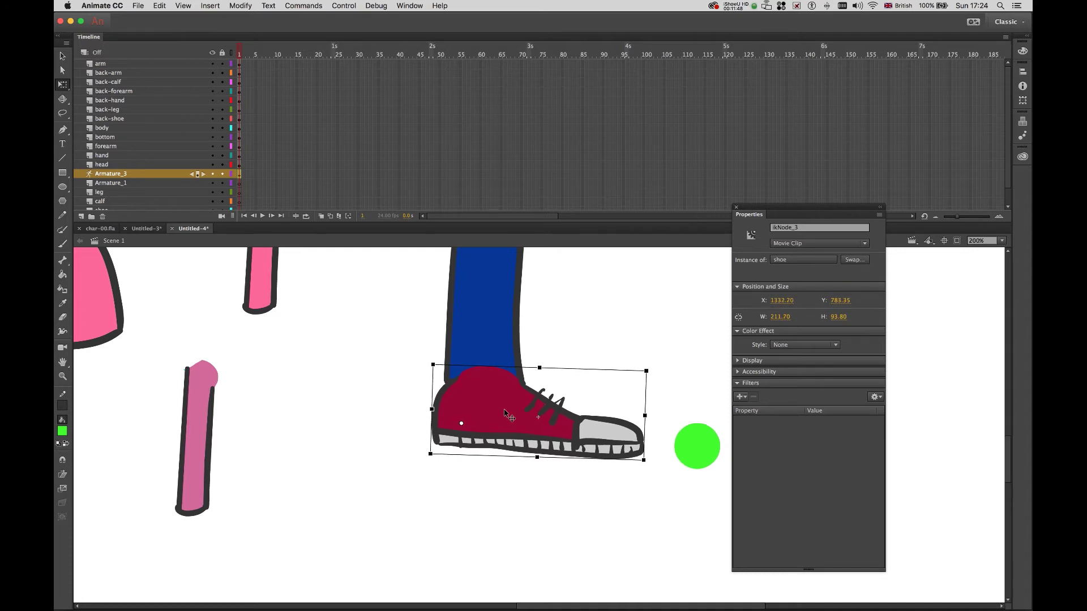
Raise the green null slightly beside the toe of the shoe, and send the shoe backward in the stacking order.
left_click_drag(704, 443, 707, 433)
left_click(466, 417)
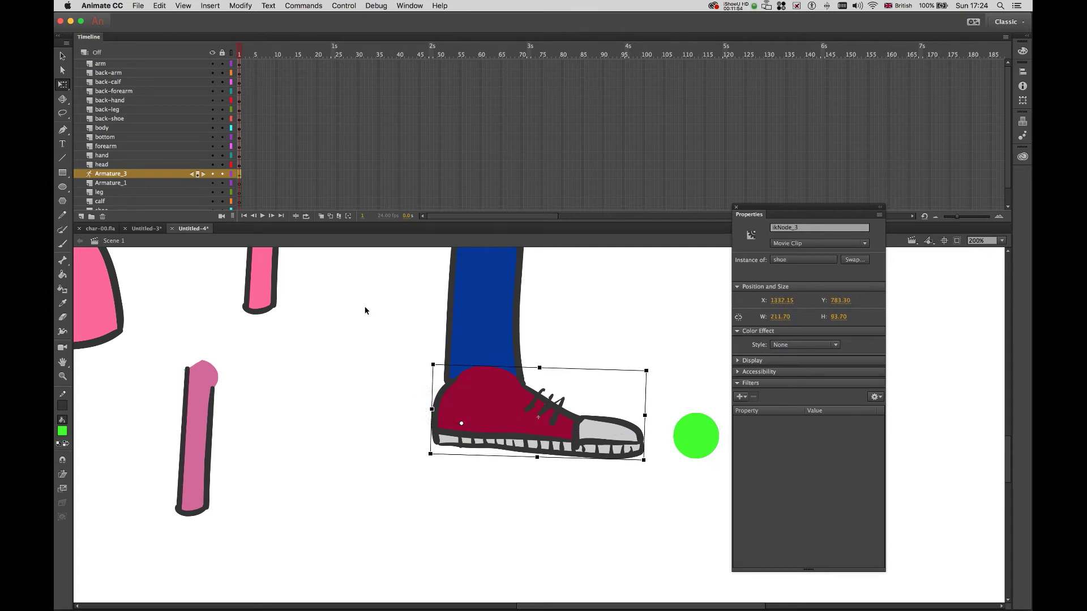
left_click(240, 5)
mouse_move(248, 140)
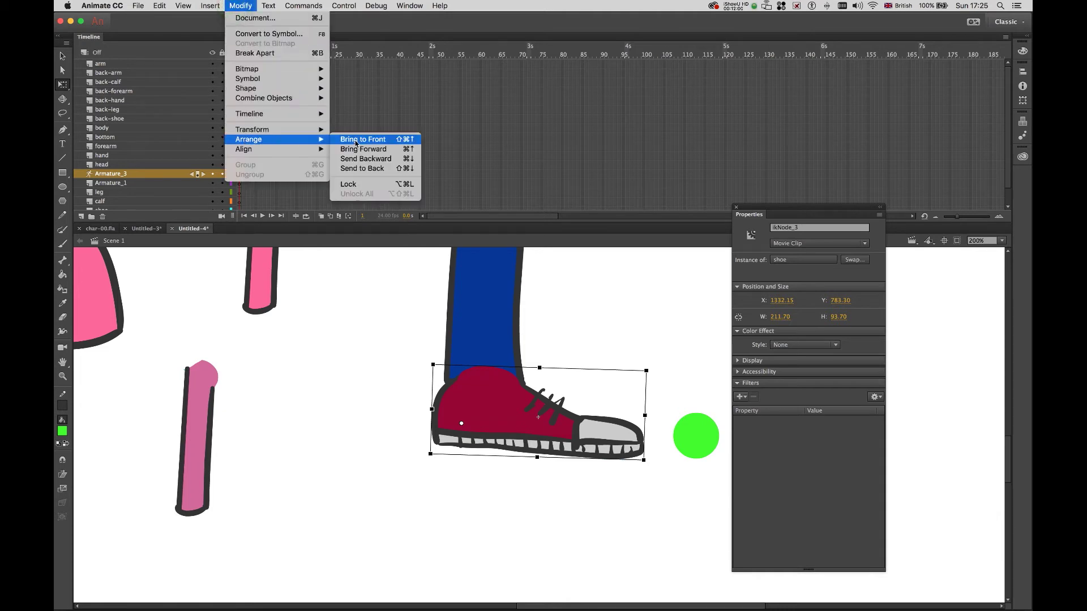
left_click(358, 159)
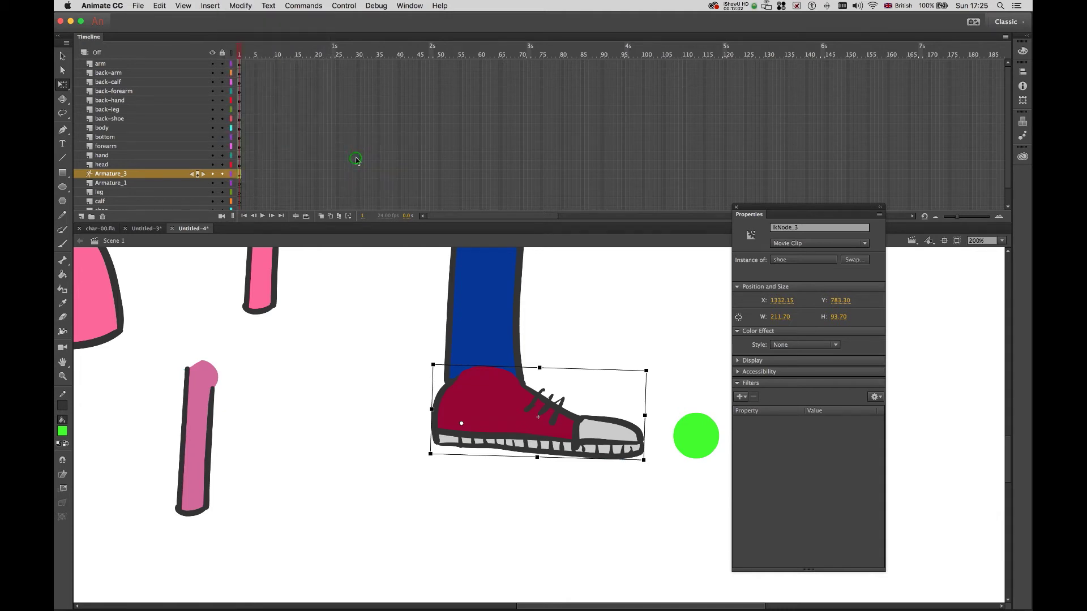
Select the calf bone and turn on the rotation constraint for its knee joint.
left_click_drag(371, 337, 374, 376)
key("super+minus")
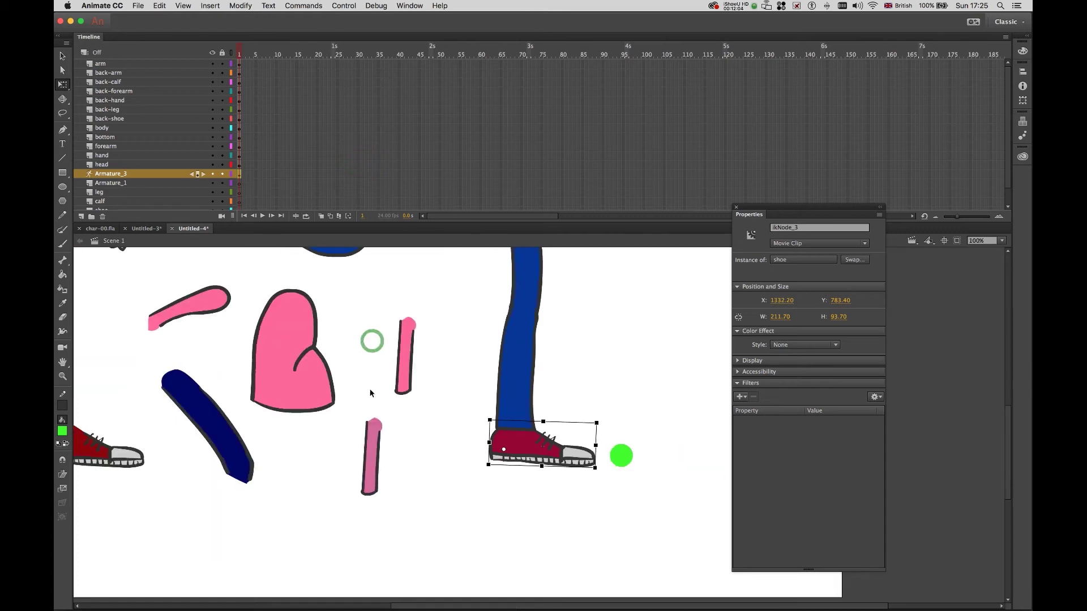
left_click_drag(447, 385, 446, 454)
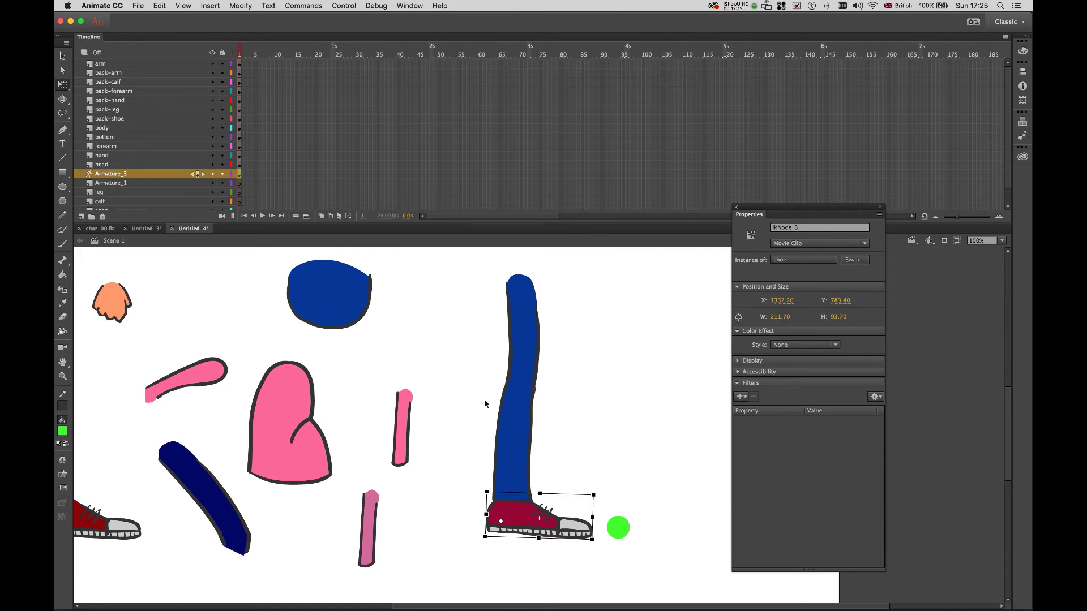
left_click(512, 437)
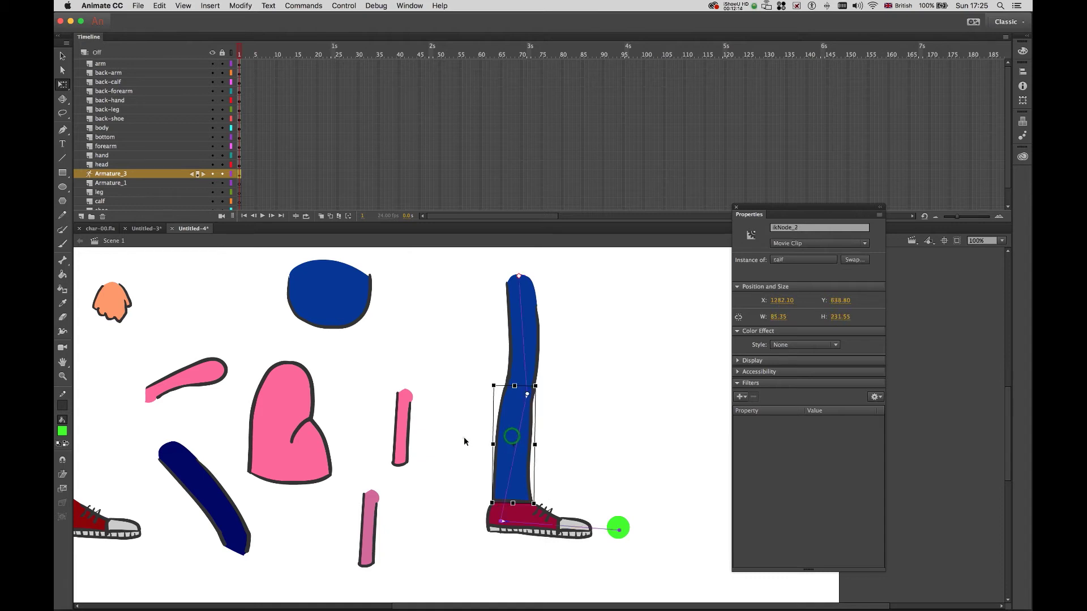
left_click(464, 438)
key("v")
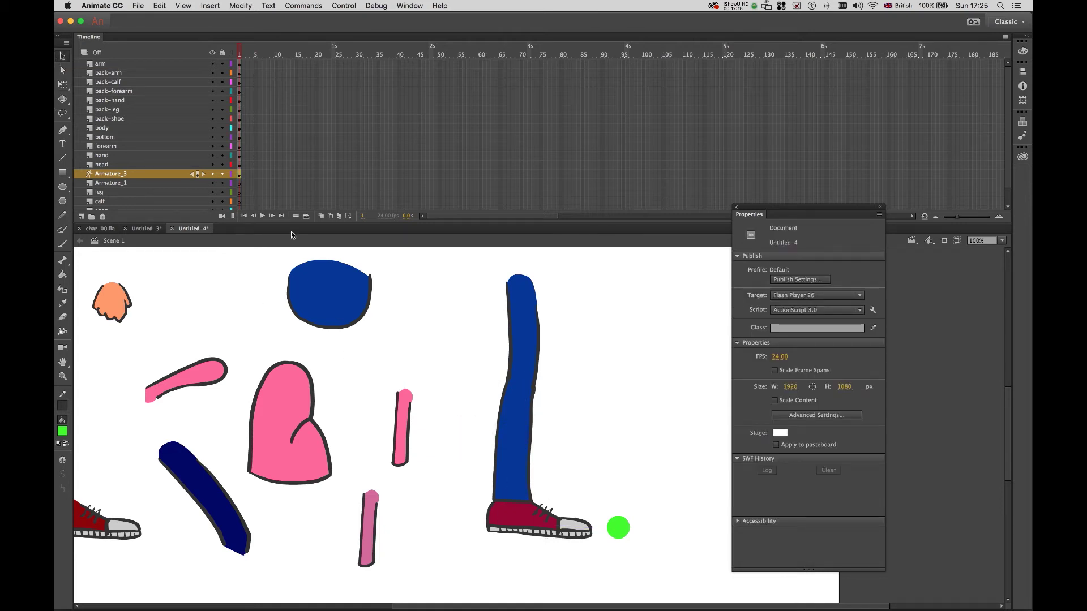
left_click(520, 440)
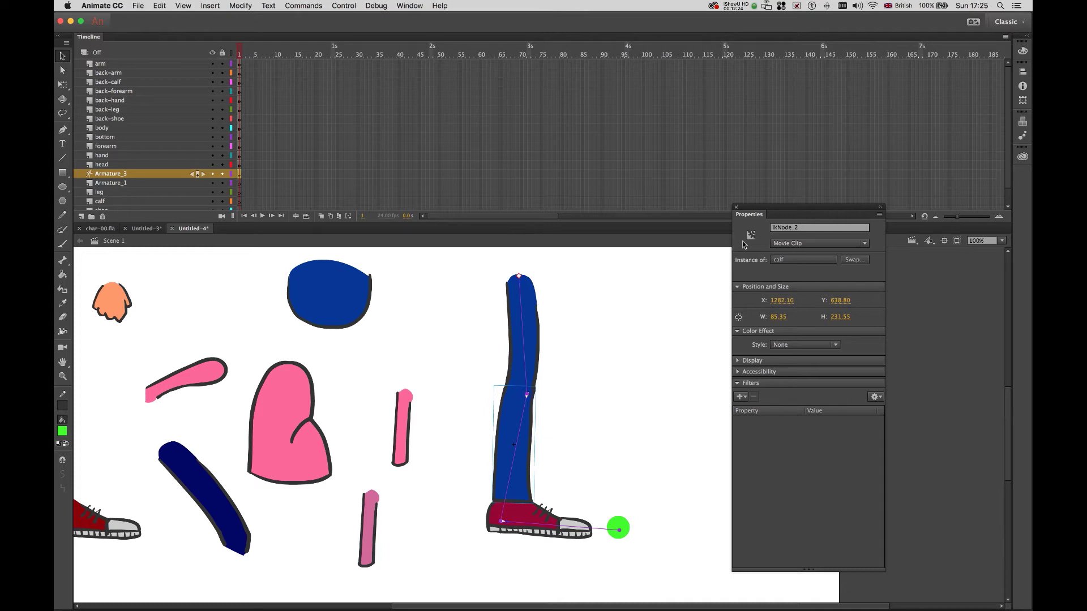
left_click(526, 407)
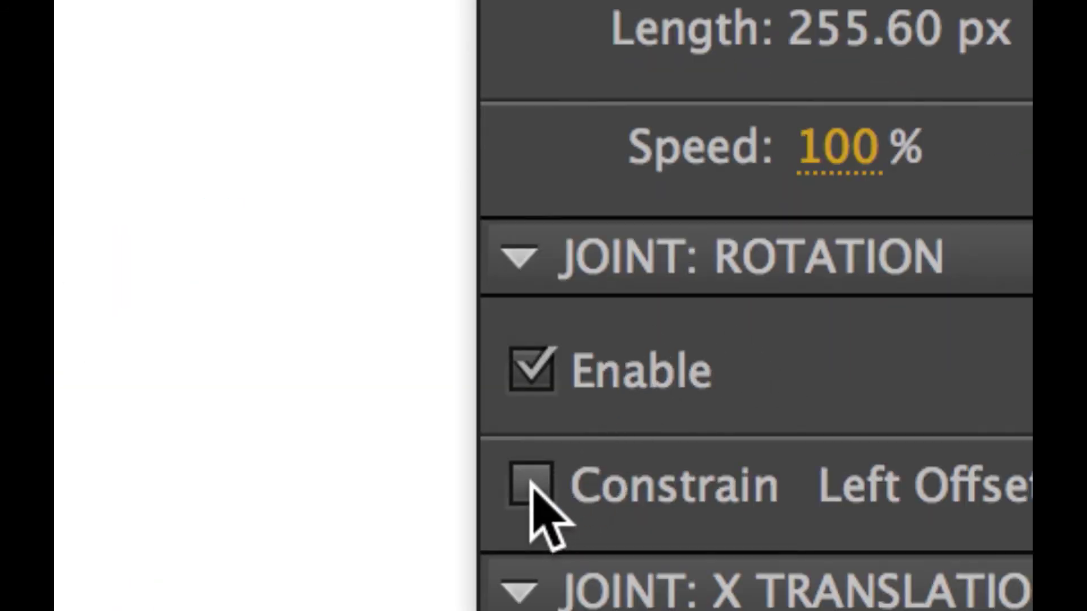
left_click(530, 482)
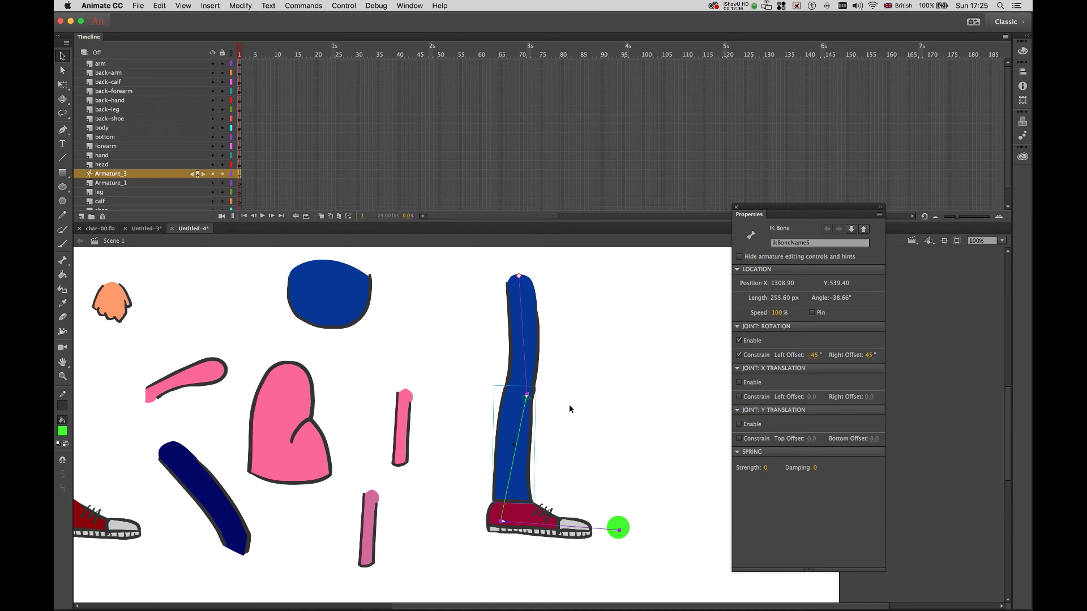
Examine the rotation limit arc of the calf bone at the knee joint.
key("super+equal")
key("super+equal")
scroll(540, 515, "up", 5)
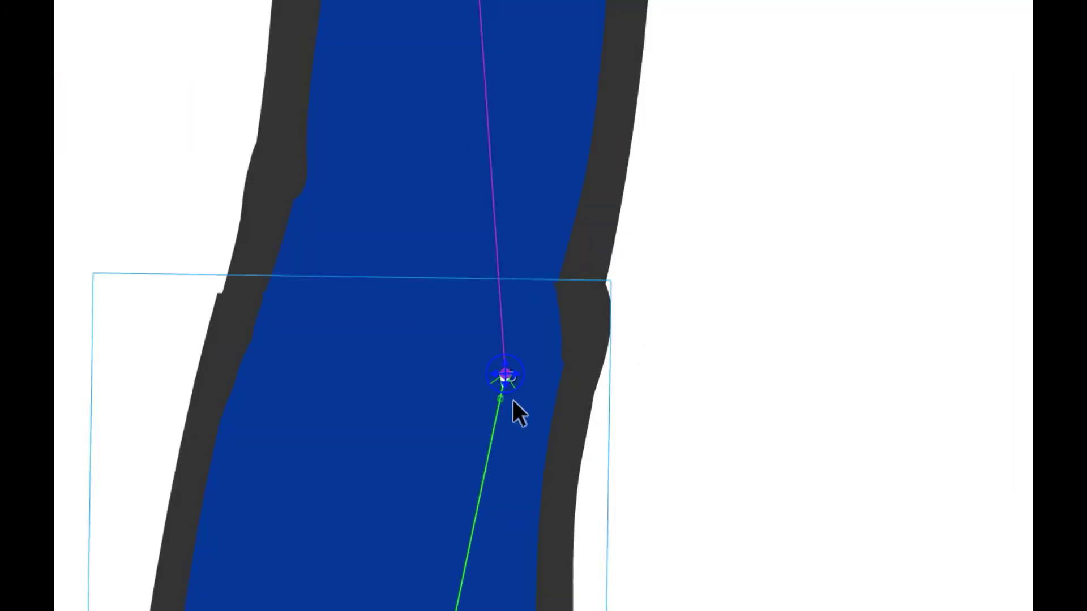
left_click(512, 397)
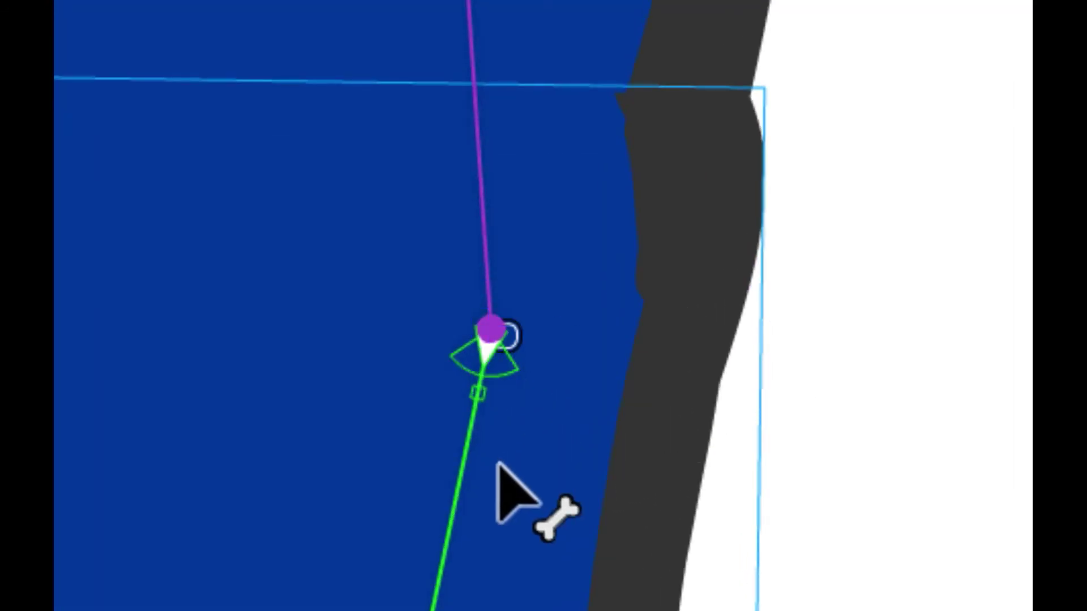
key("v")
key("m")
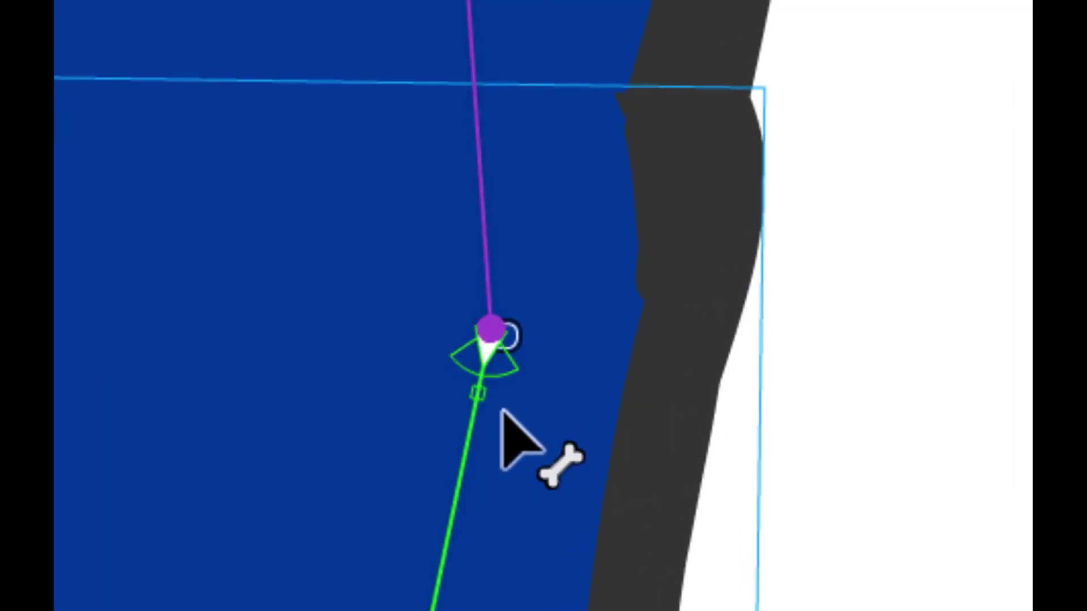
key("ctrl+minus")
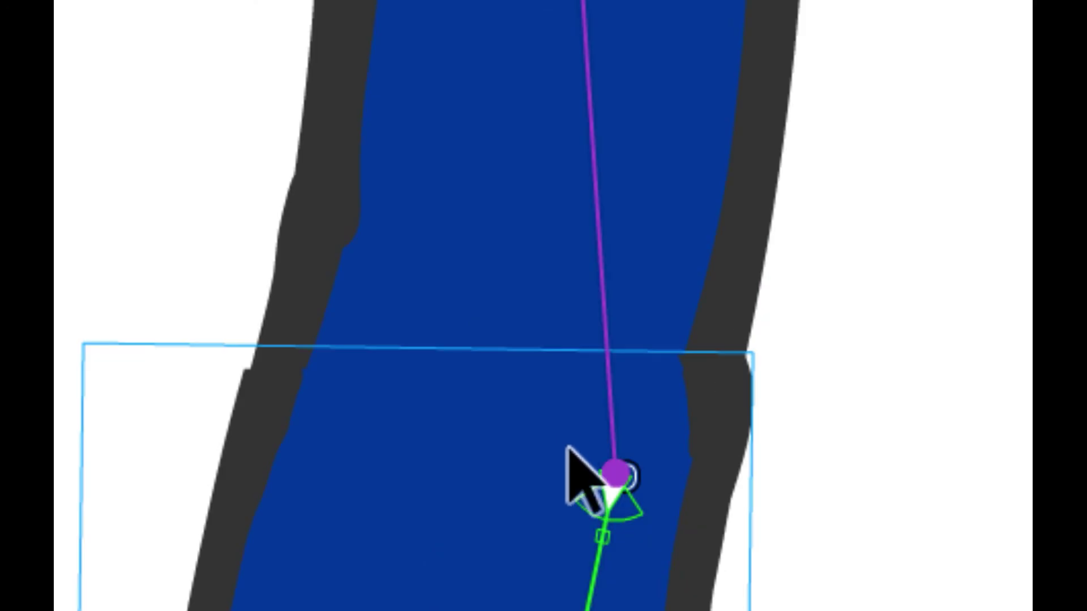
key("v")
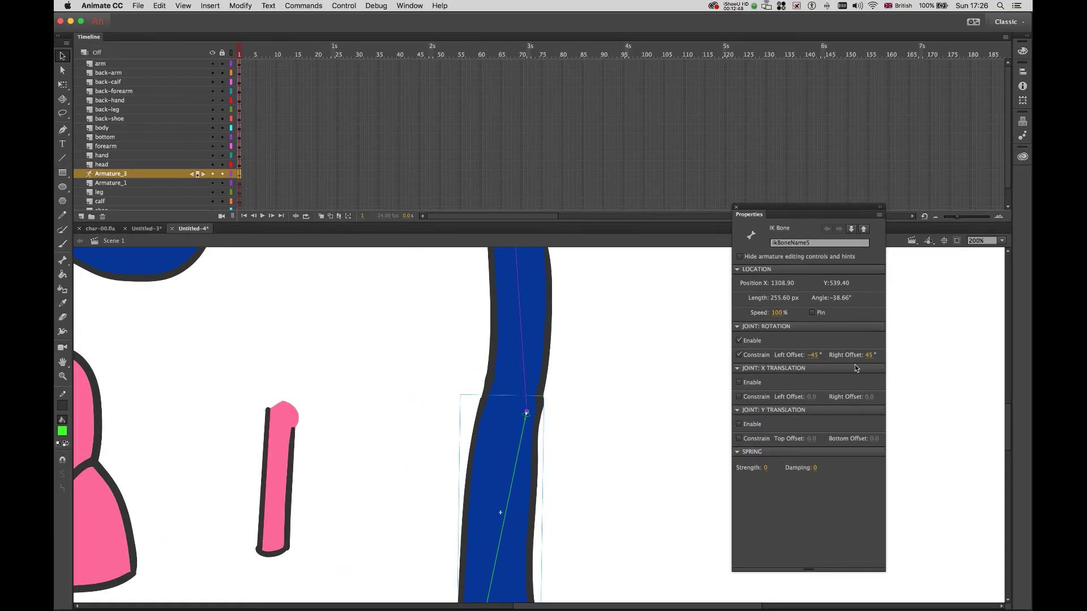
Set the calf bone's left rotation offset to 0°, and pull the heel back and up to test the knee bend.
left_click(813, 356)
key("super+minus")
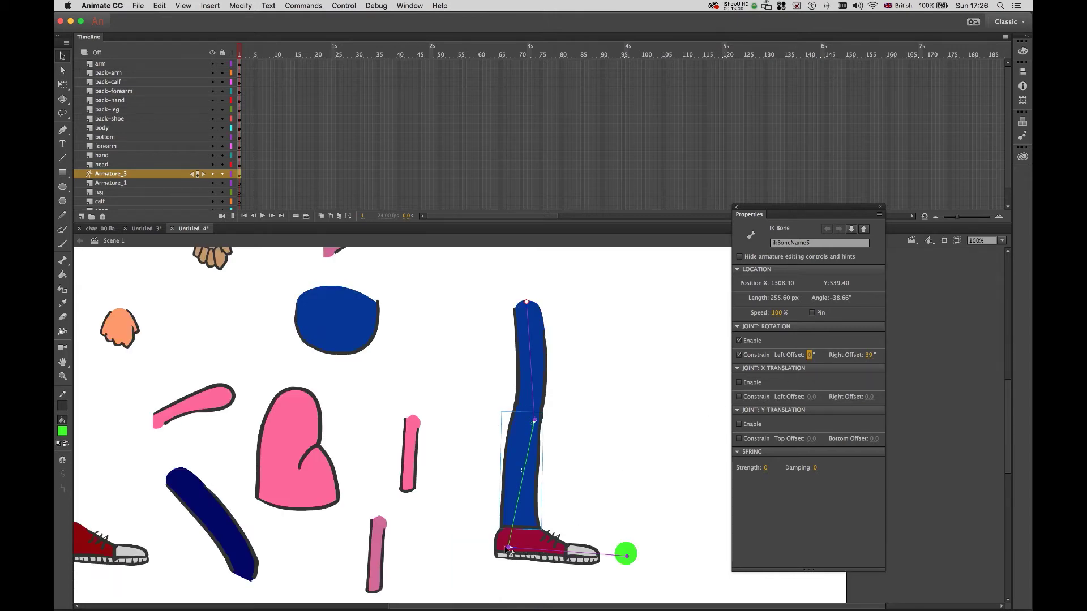
left_click_drag(512, 546, 509, 377)
left_click(529, 453)
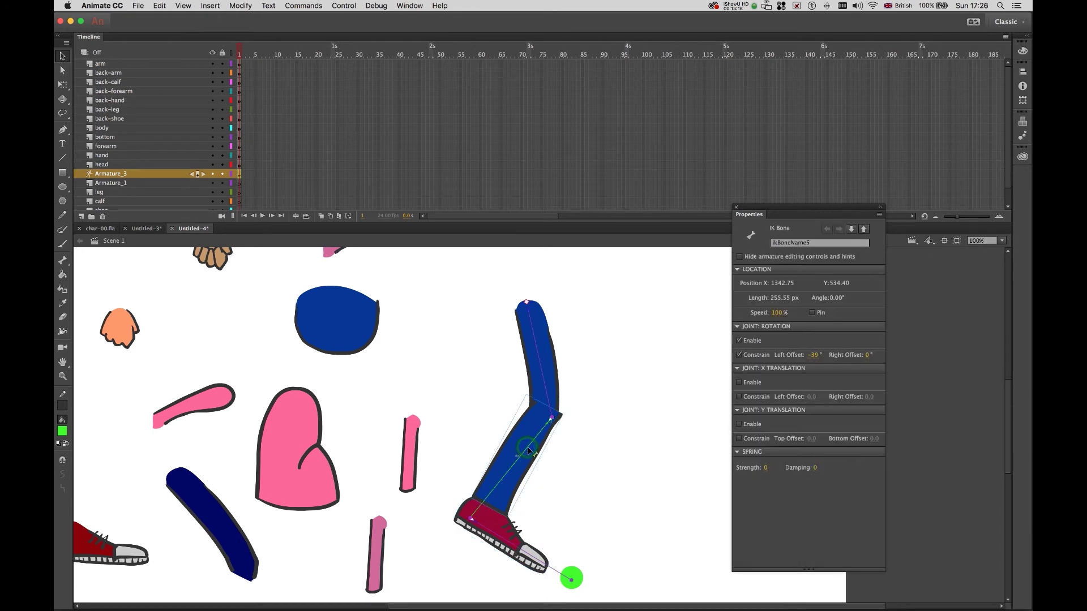
Increase the calf bone's right rotation offset so the knee can bend further backward.
key("super+equal")
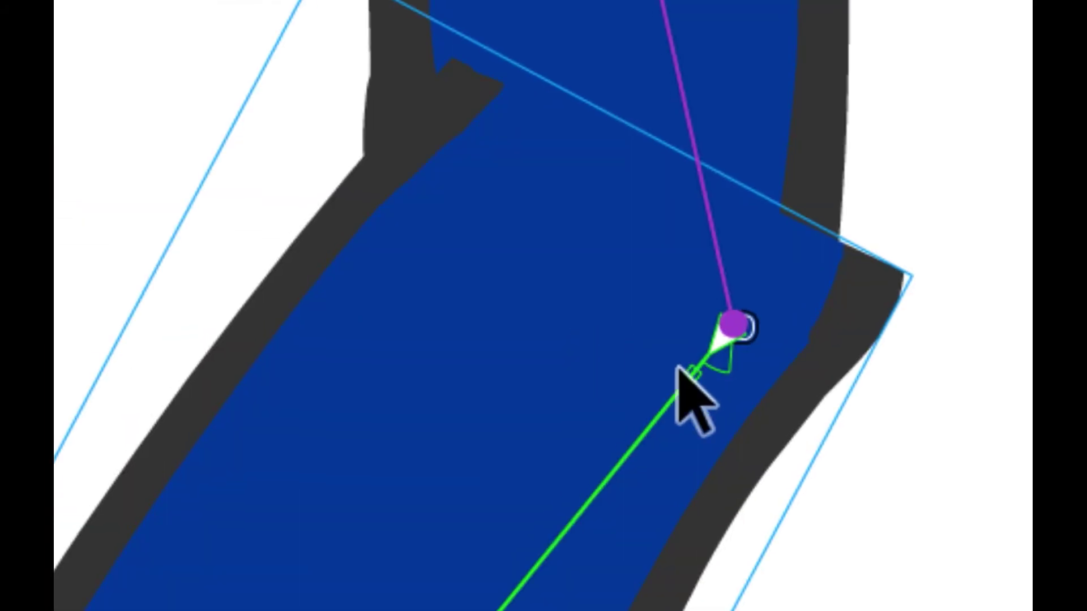
mouse_move(612, 357)
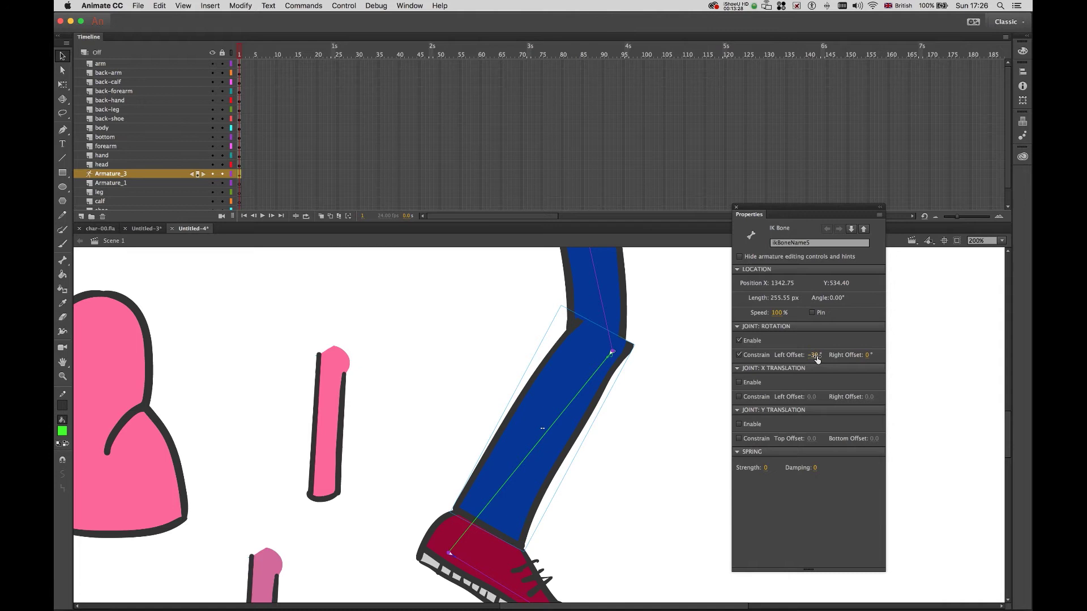
left_click_drag(817, 358, 849, 359)
left_click(868, 356)
key("super+equal")
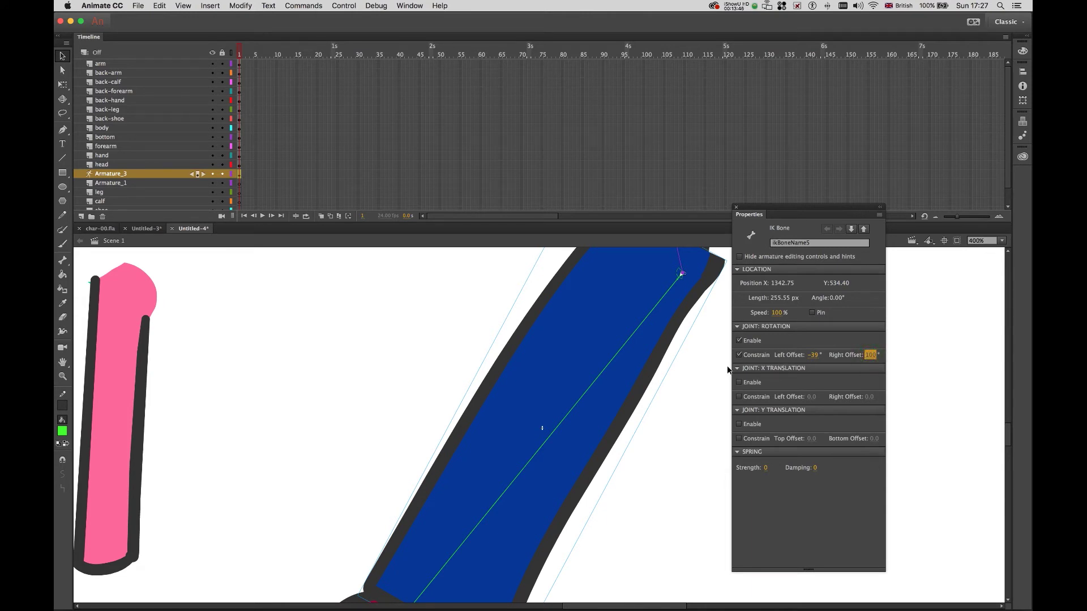
scroll(708, 377, "down", 3)
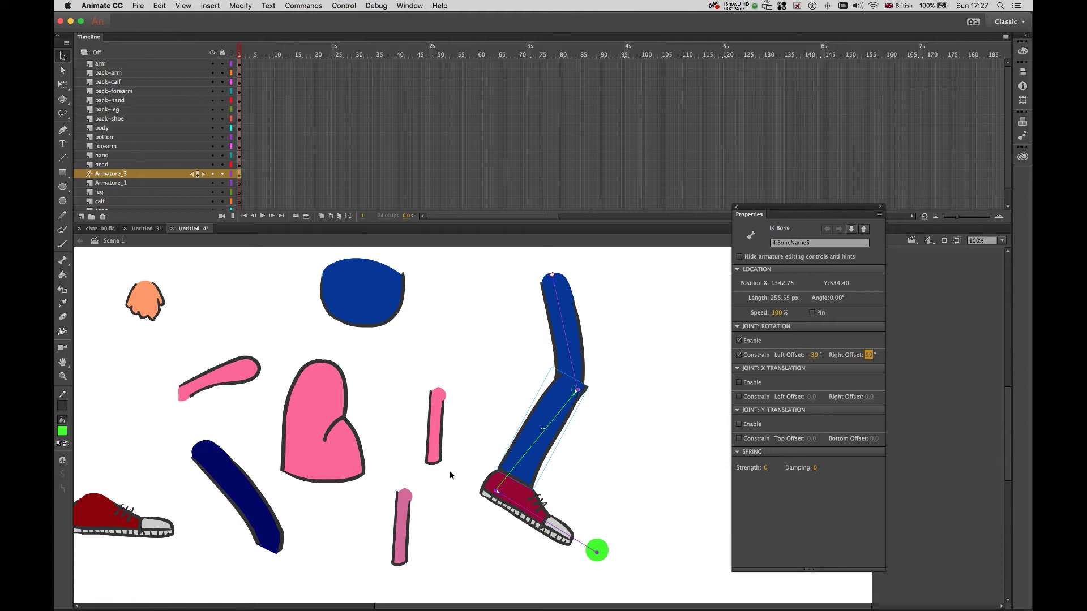
Pull the ankle slightly up to test the bend, and readjust the calf bone's right rotation offset.
left_click(496, 493)
left_click(497, 494)
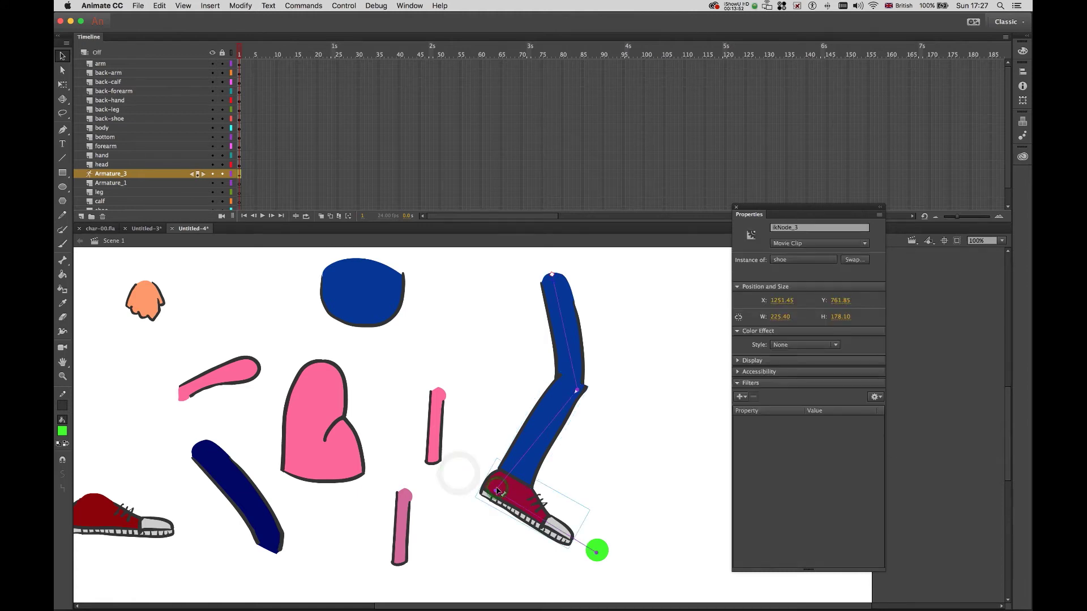
mouse_move(497, 494)
left_mouse_down()
mouse_move(453, 454)
mouse_move(445, 396)
mouse_move(450, 309)
mouse_move(490, 302)
mouse_move(524, 311)
mouse_move(479, 433)
mouse_move(483, 478)
mouse_move(502, 478)
left_mouse_up()
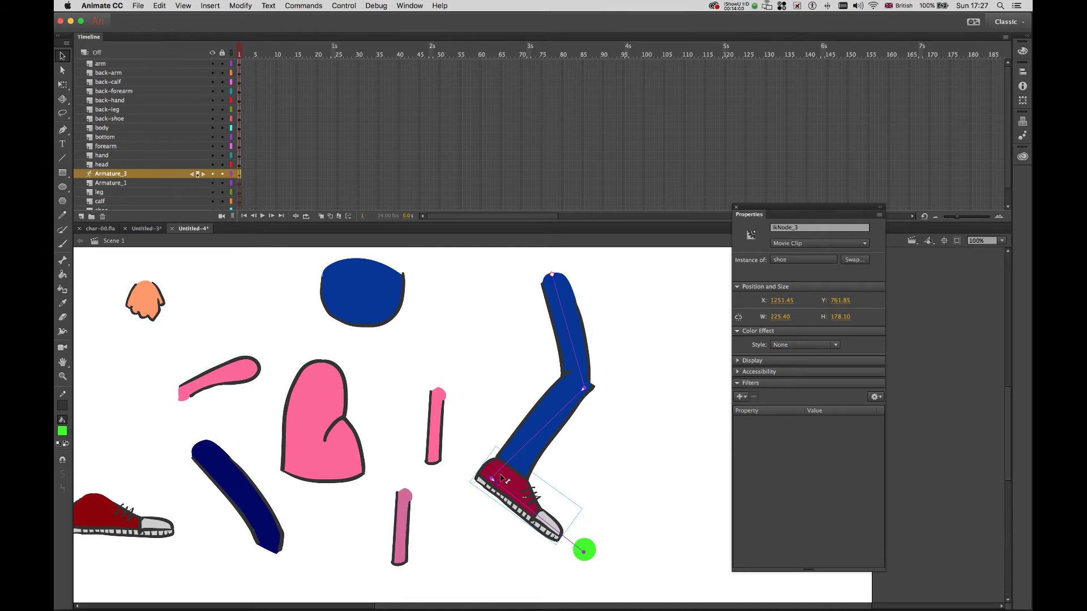
left_click(524, 451)
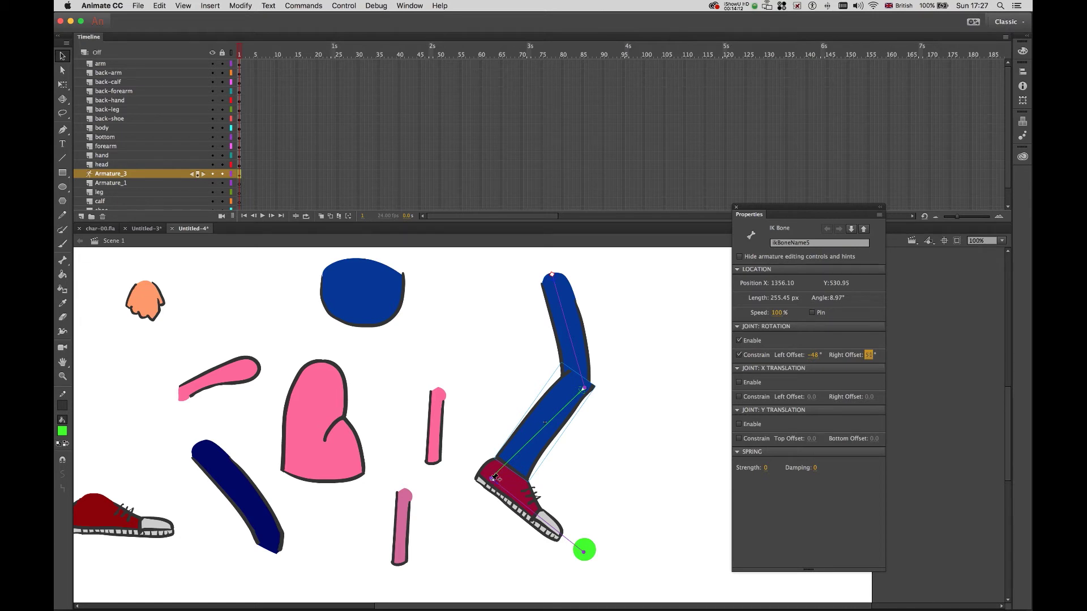
Pull the ankle up and back until the calf is about horizontal behind the upright thigh.
left_click(488, 482)
left_click(504, 486)
left_click(478, 511)
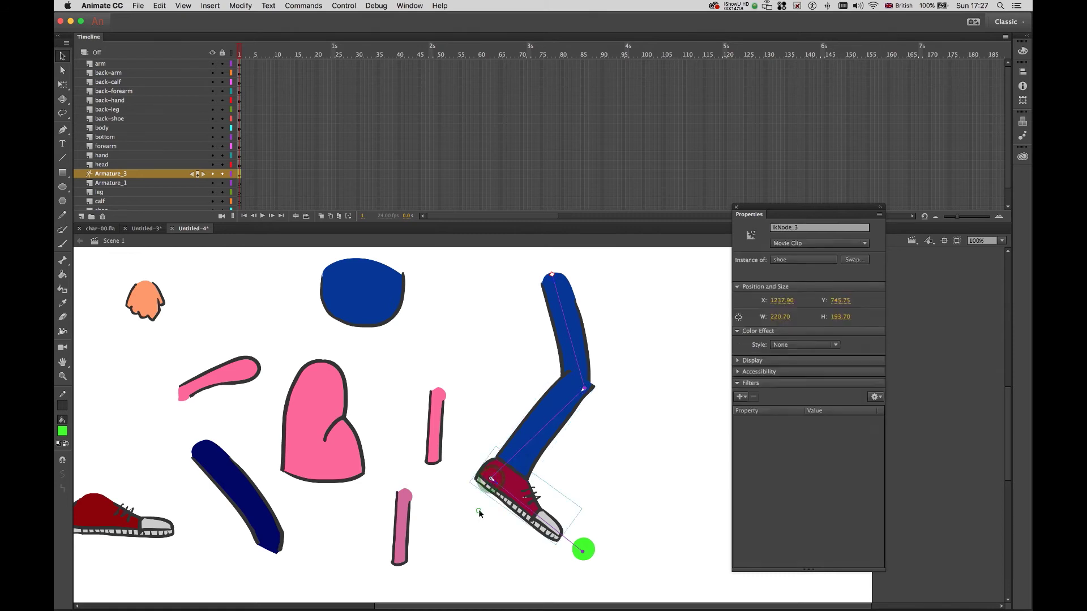
left_click(510, 463)
left_click(492, 482)
left_click(589, 506)
left_click(501, 490)
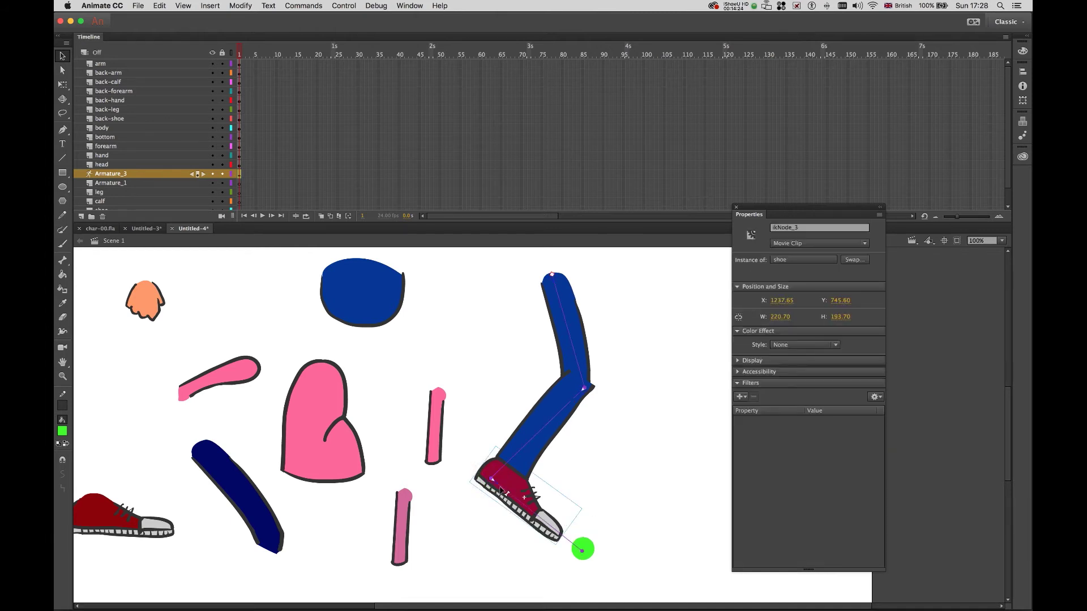
left_click_drag(493, 483, 470, 336)
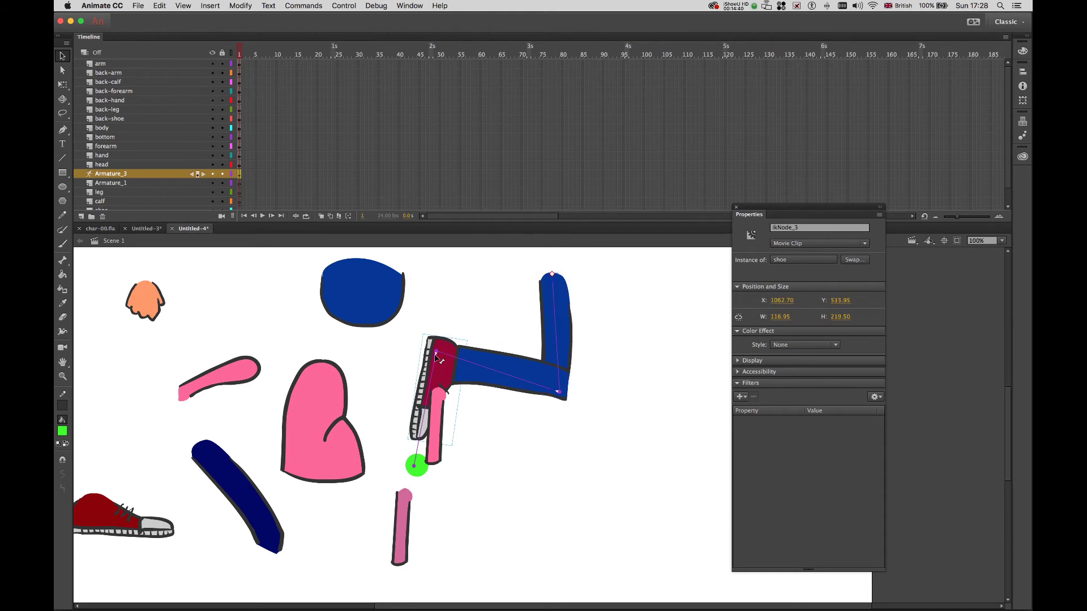
Pull the ankle down until the front leg stands upright with the shoe flat beneath it.
left_click_drag(440, 363, 542, 532)
left_click(528, 551)
key("super+minus")
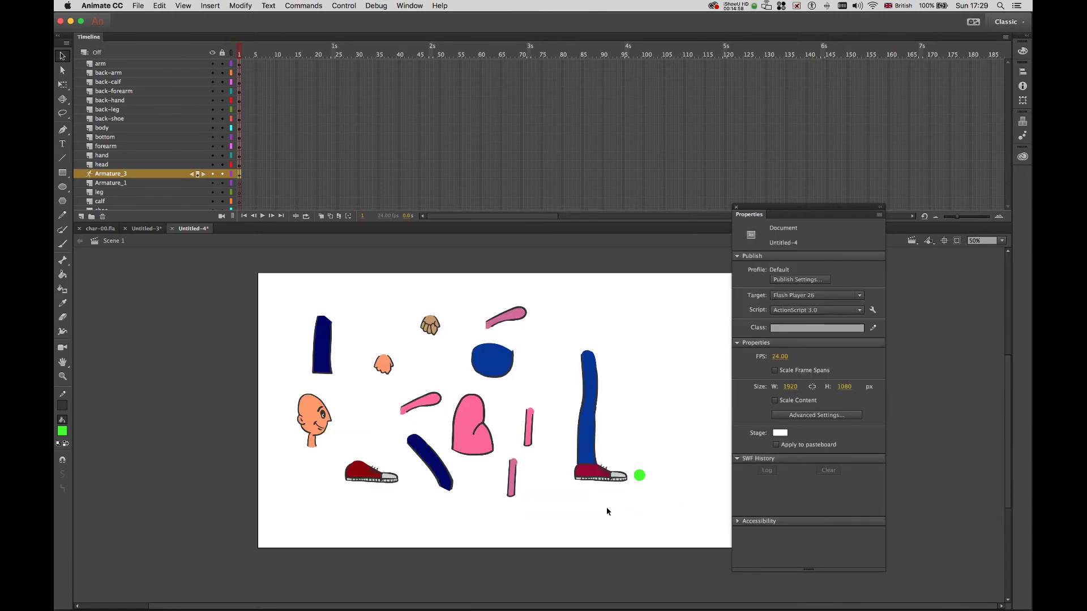
Edit the null symbol to give its green circle no fill colour, and drag the null from the main scene to test it.
key("super+equal")
left_click_drag(628, 522, 373, 500)
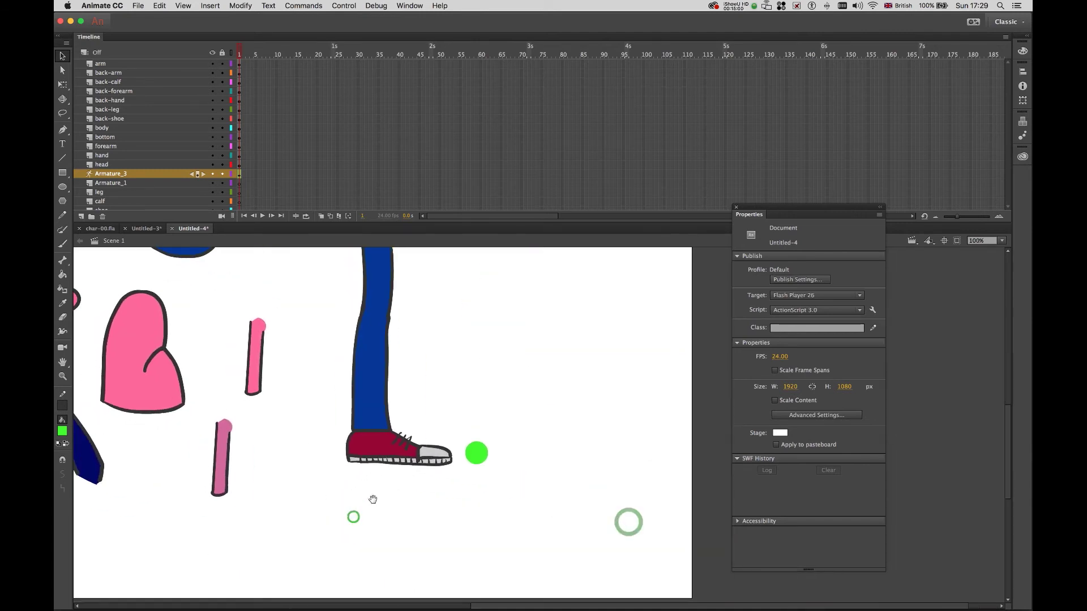
key("super+equal")
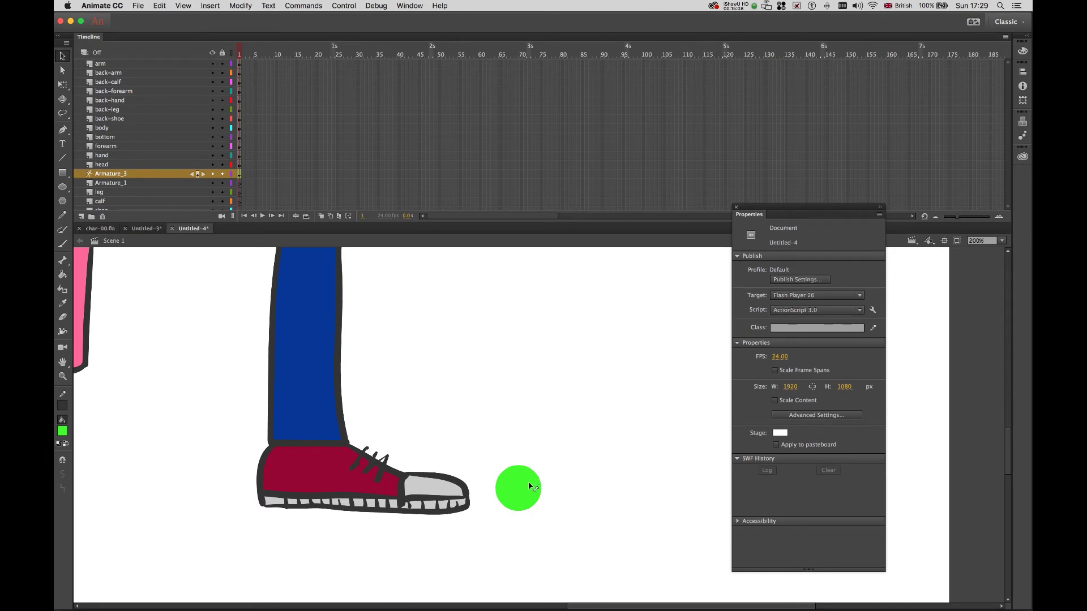
left_click_drag(527, 485, 583, 498)
left_click(559, 454)
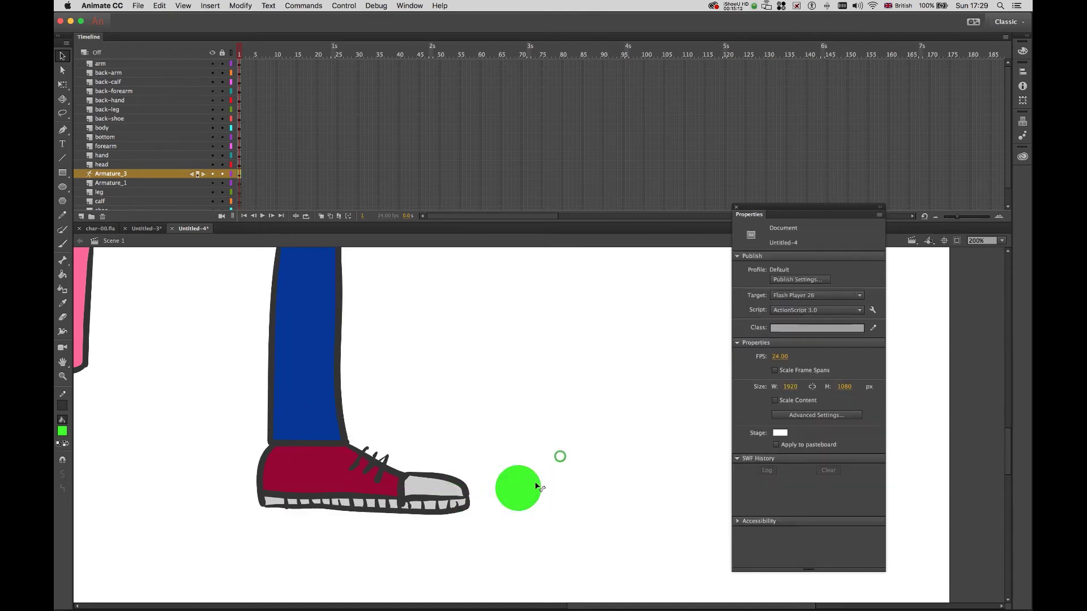
double_click(531, 479)
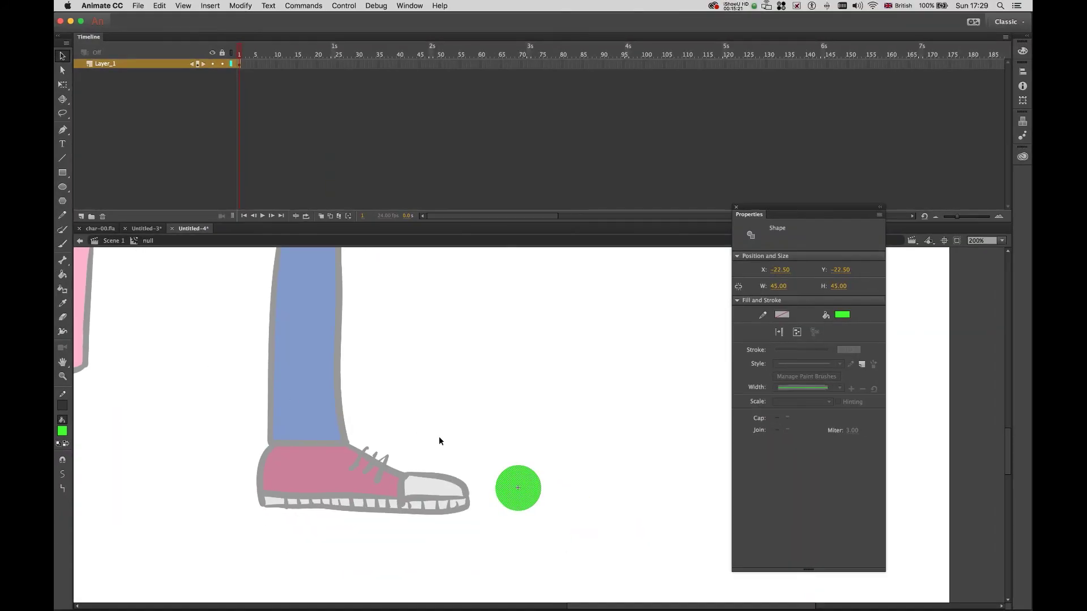
left_click(480, 451)
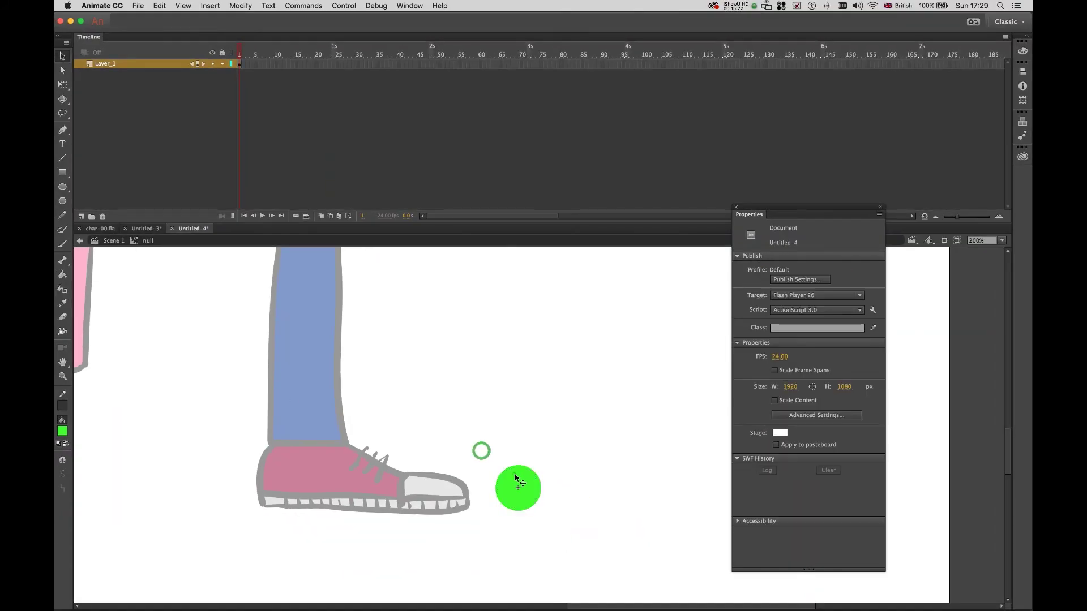
left_click(515, 475)
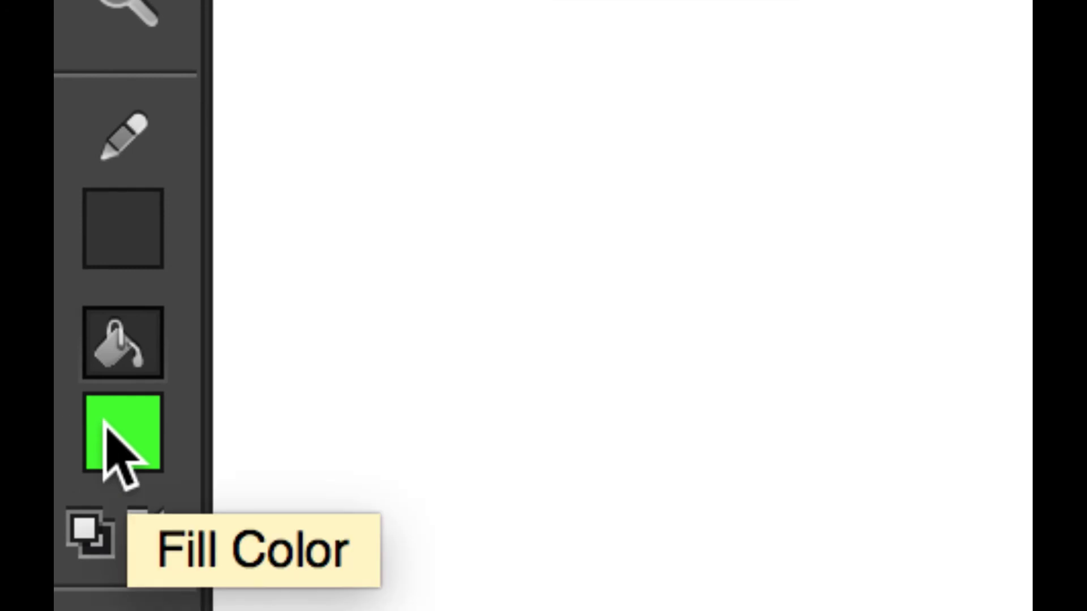
left_click(104, 426)
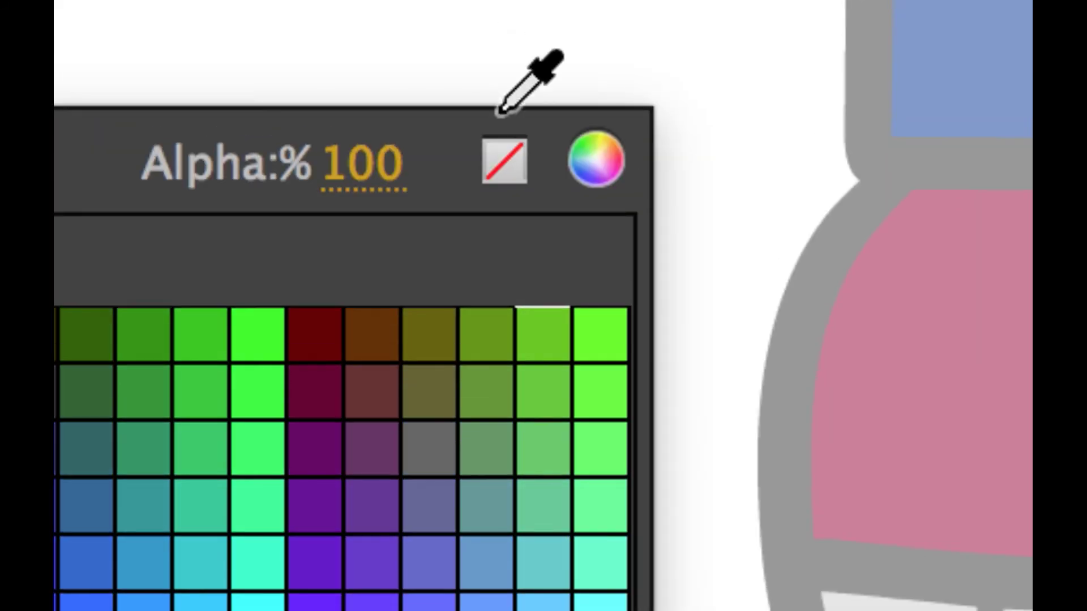
left_click(505, 165)
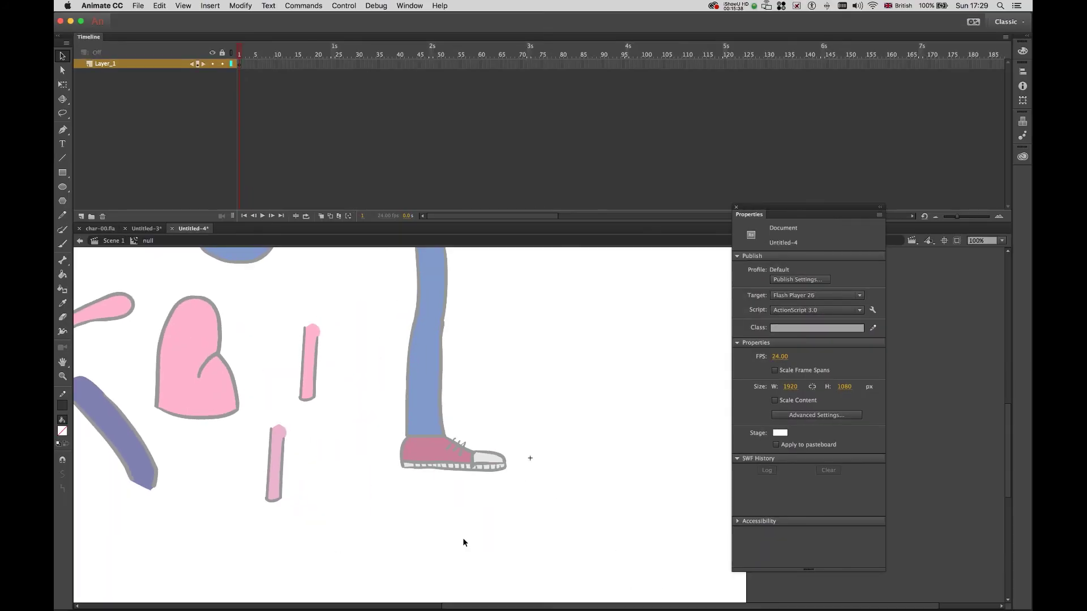
double_click(463, 539)
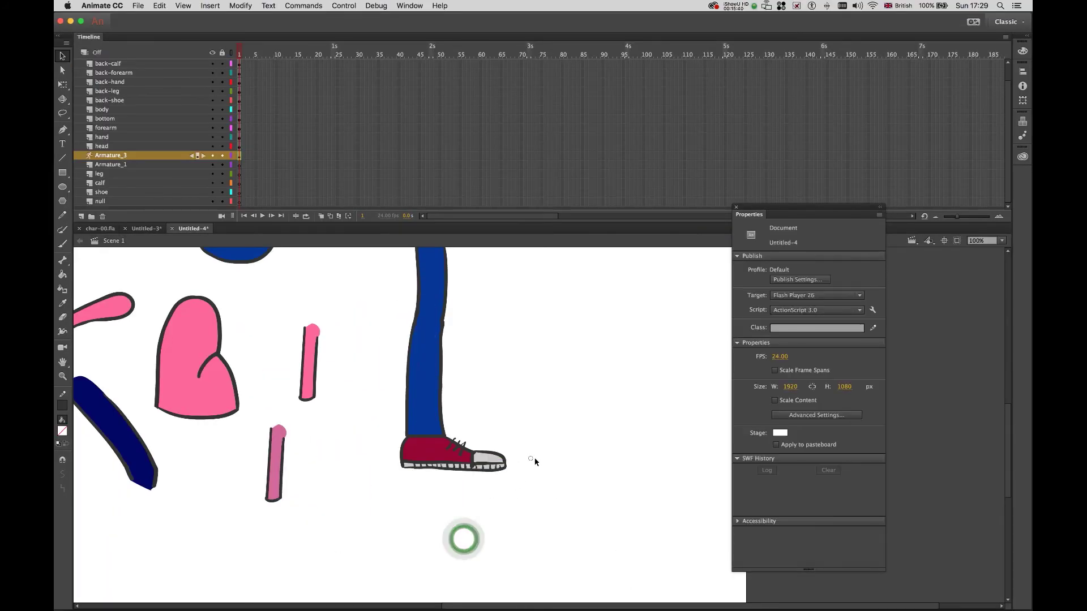
left_click_drag(531, 459, 557, 442)
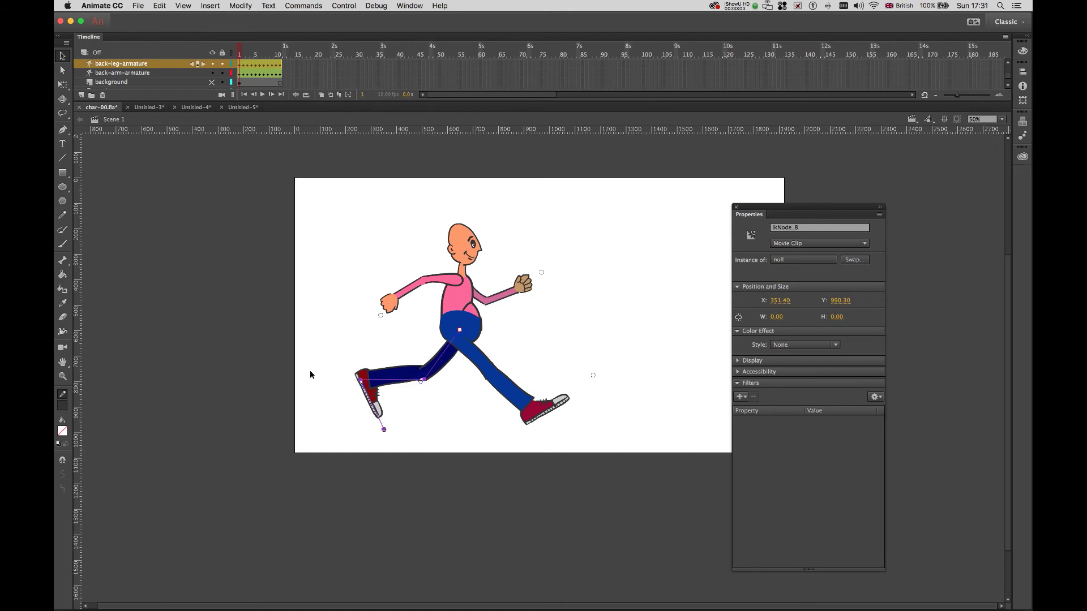
In char-00.fla, lower the back foot and pull the front foot down and back beneath the body using the leg armatures.
key("super+1")
left_click_drag(221, 294, 238, 245)
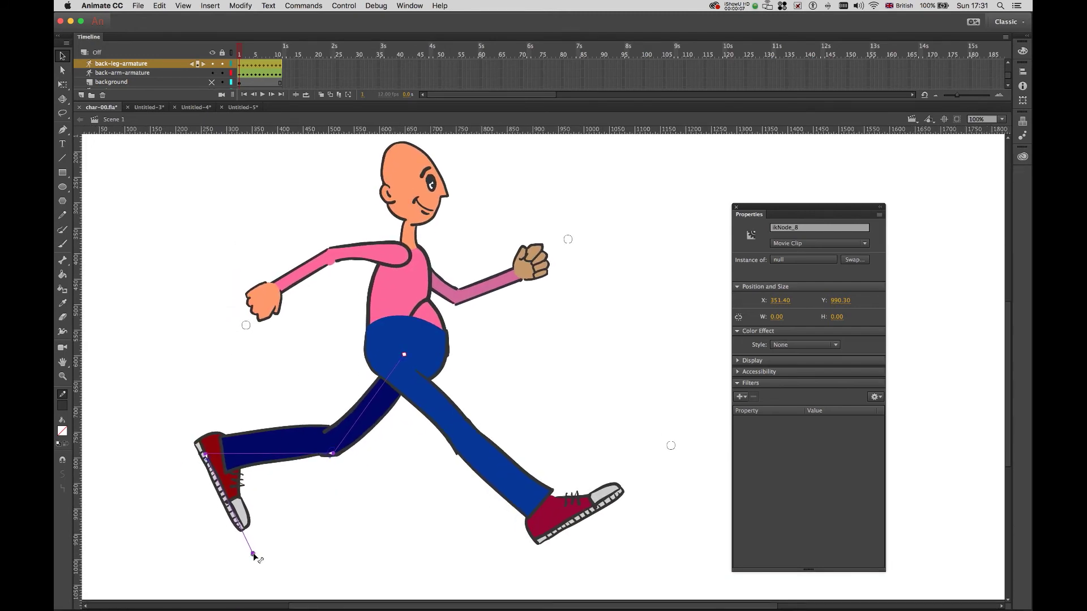
left_click_drag(254, 557, 253, 610)
left_click_drag(594, 507, 560, 587)
left_click_drag(437, 555, 403, 504)
Lower the front hand slightly with its null, and adjust the back arm by moving its null and pulling the hand down and forward.
mouse_move(246, 327)
left_mouse_down()
mouse_move(407, 432)
mouse_move(260, 385)
mouse_move(253, 330)
mouse_move(264, 334)
left_mouse_up()
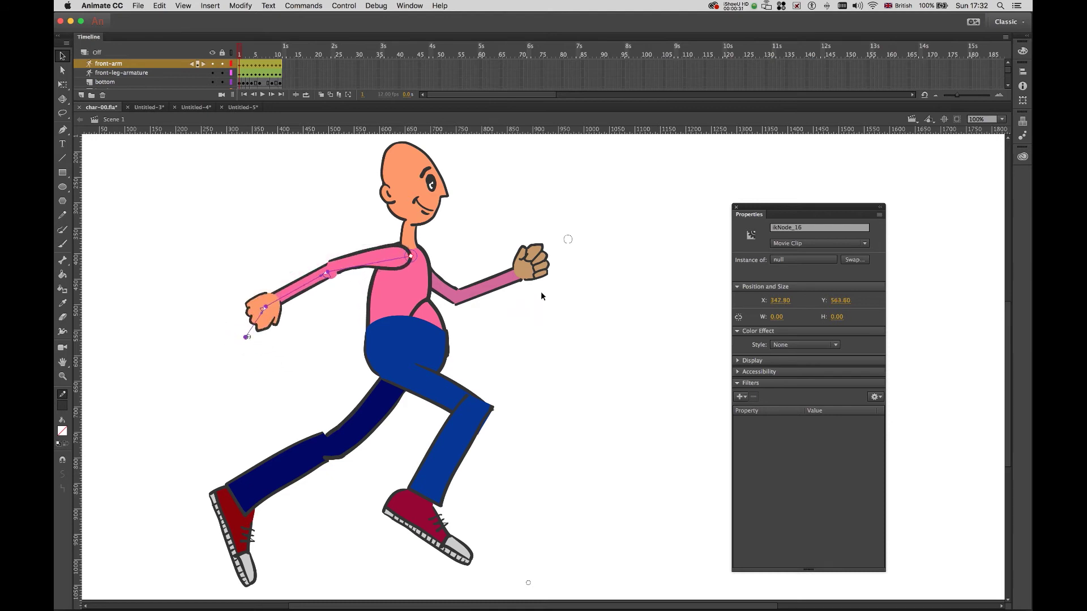
mouse_move(568, 237)
left_mouse_down()
mouse_move(579, 260)
mouse_move(573, 244)
left_mouse_up()
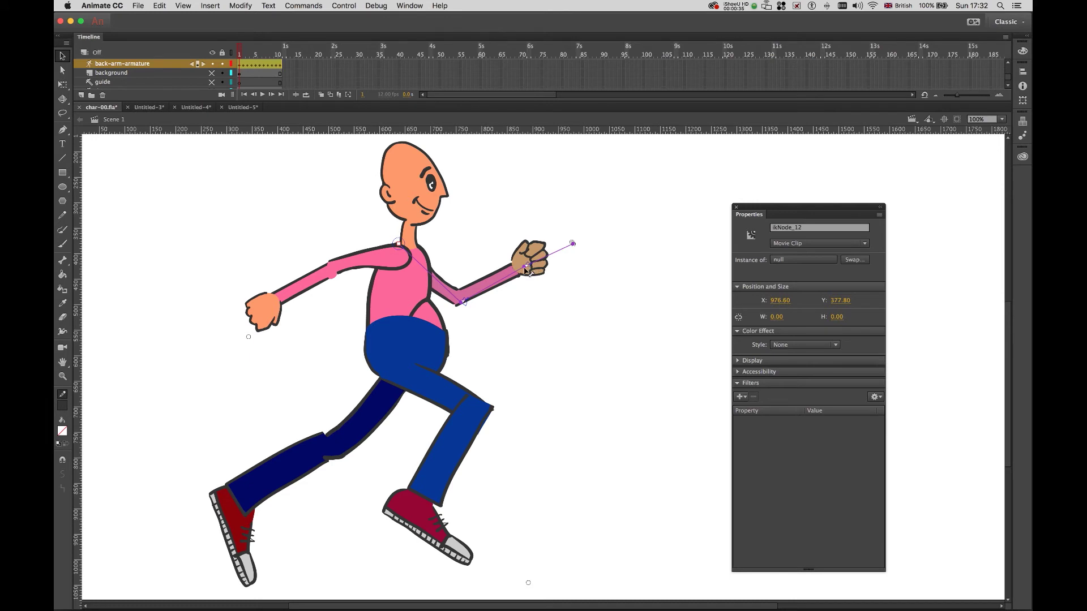
left_click_drag(527, 270, 575, 328)
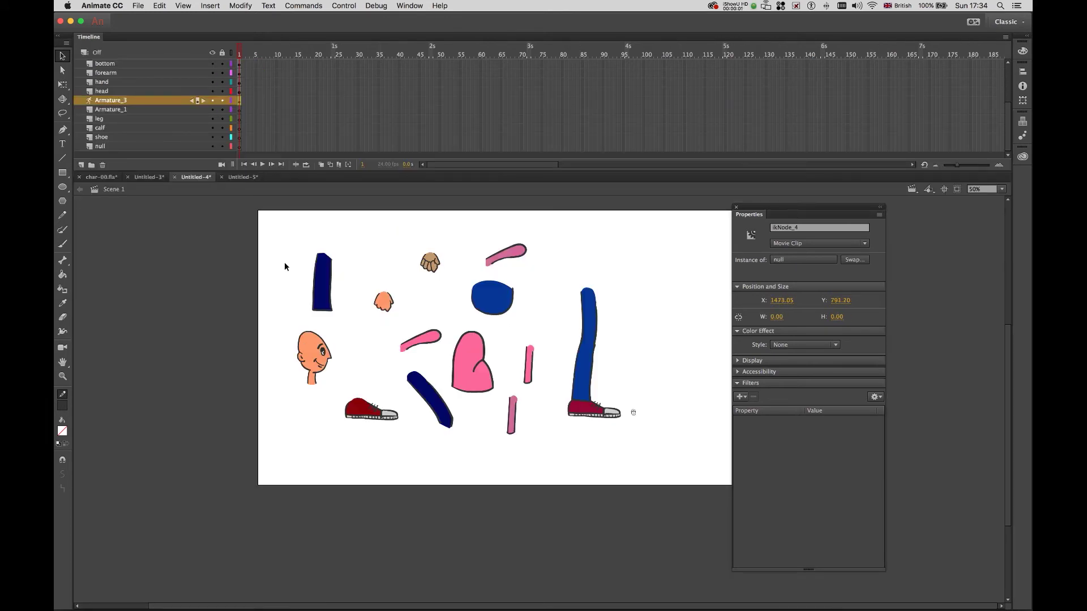
In the Untitled-4 document, rename the Armature_3 layer as front-leg.
left_click_drag(784, 215, 829, 213)
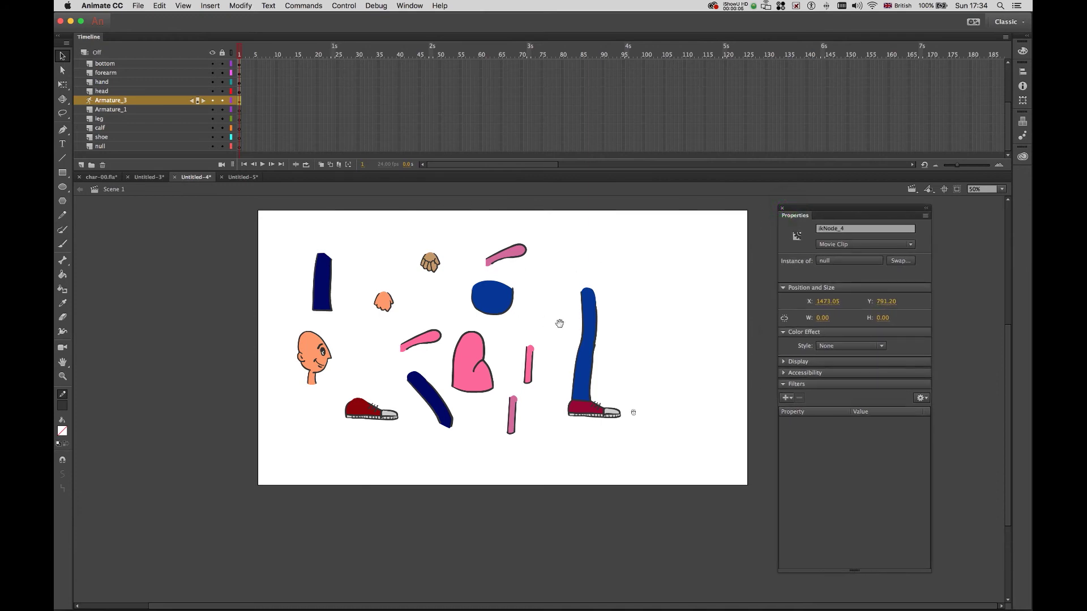
left_click_drag(559, 323, 559, 326)
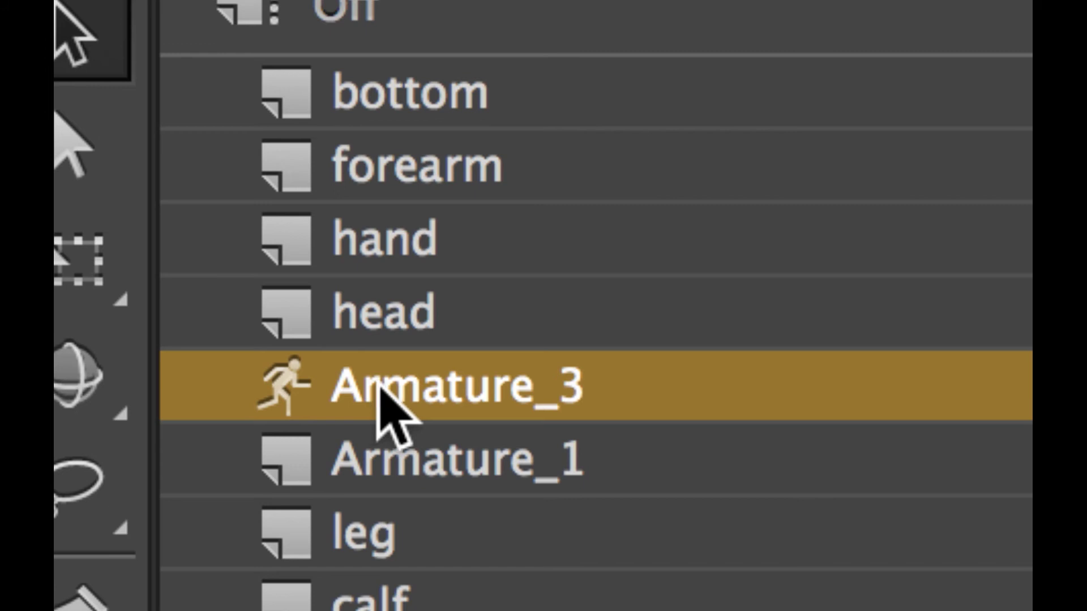
double_click(453, 389)
key("BackSpace")
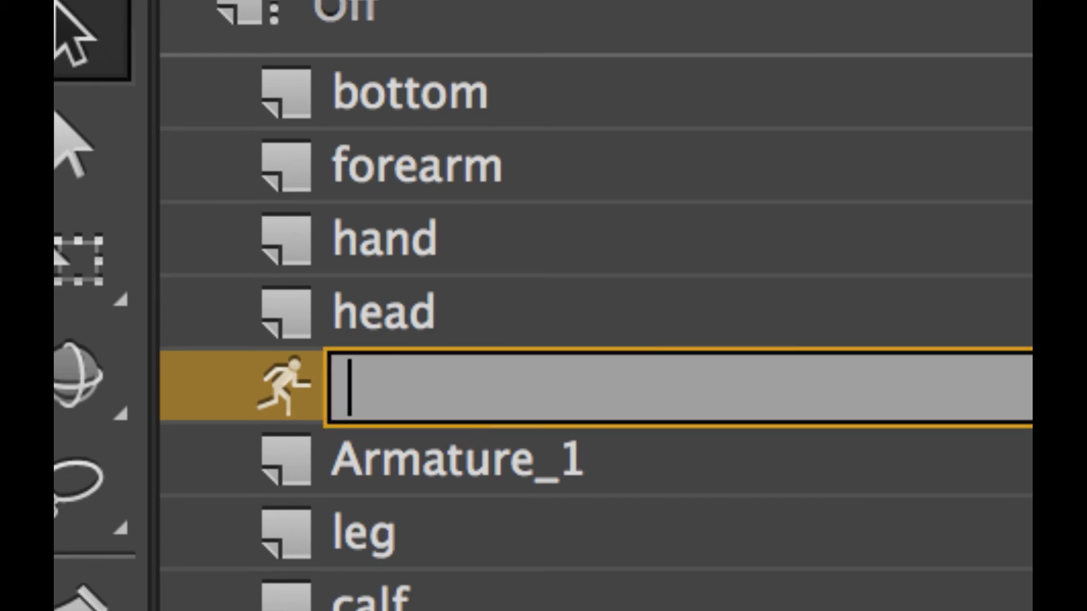
type("front-leg")
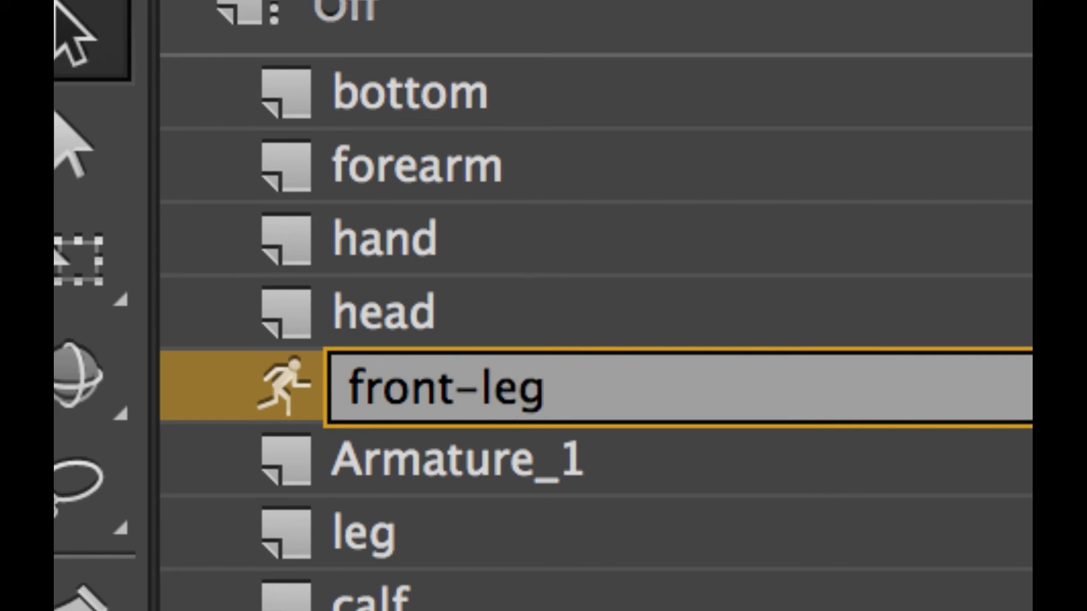
key("Return")
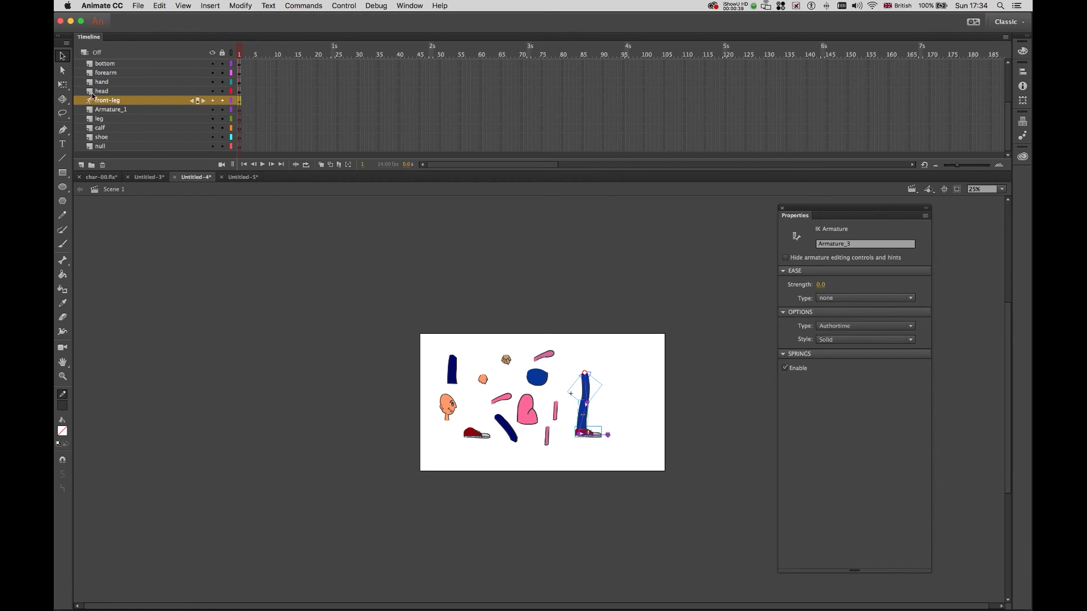
Check the leg, calf and shoe layers against the front-leg armature layer, and hide the front-leg layer.
left_click(110, 120)
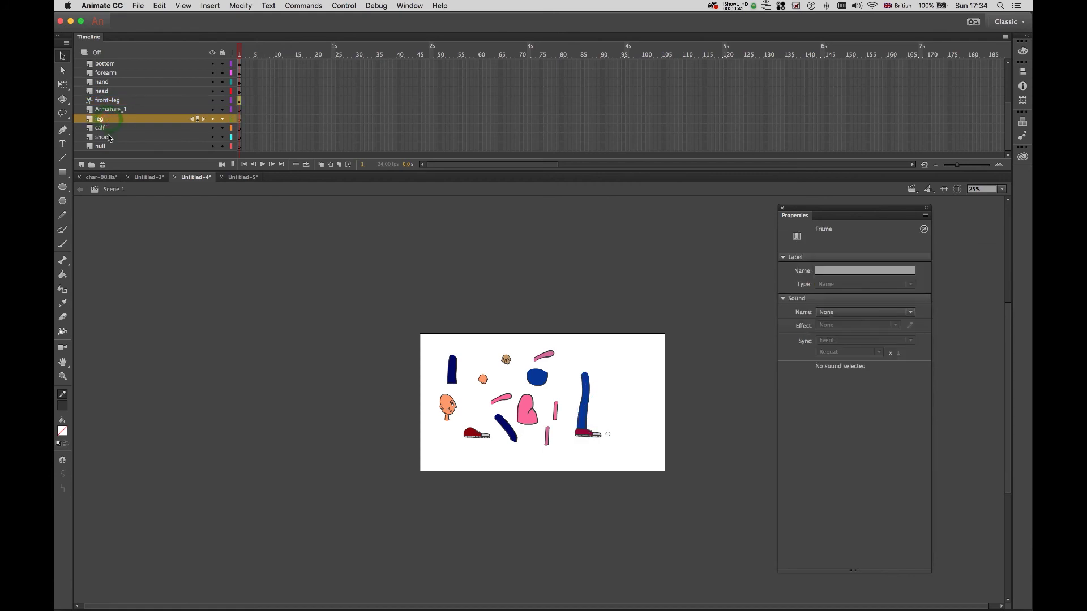
left_click(101, 128)
left_click(102, 137)
left_click(107, 101)
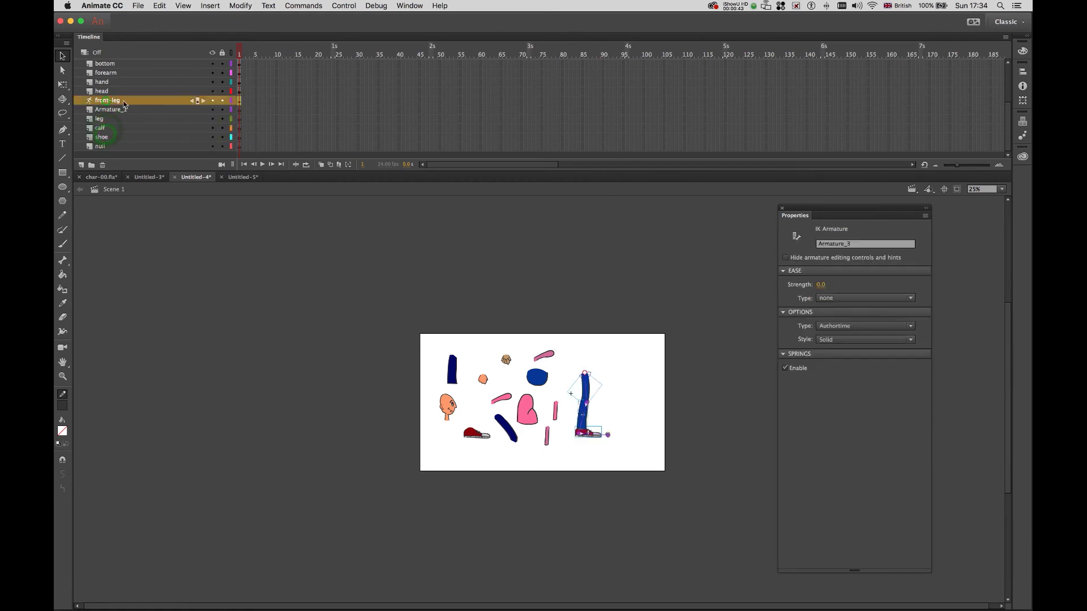
left_click(214, 101)
left_click(215, 101)
left_click(215, 101)
left_click(214, 101)
left_click(214, 101)
Delete the leftover leg, calf and shoe layers together.
left_click(172, 123)
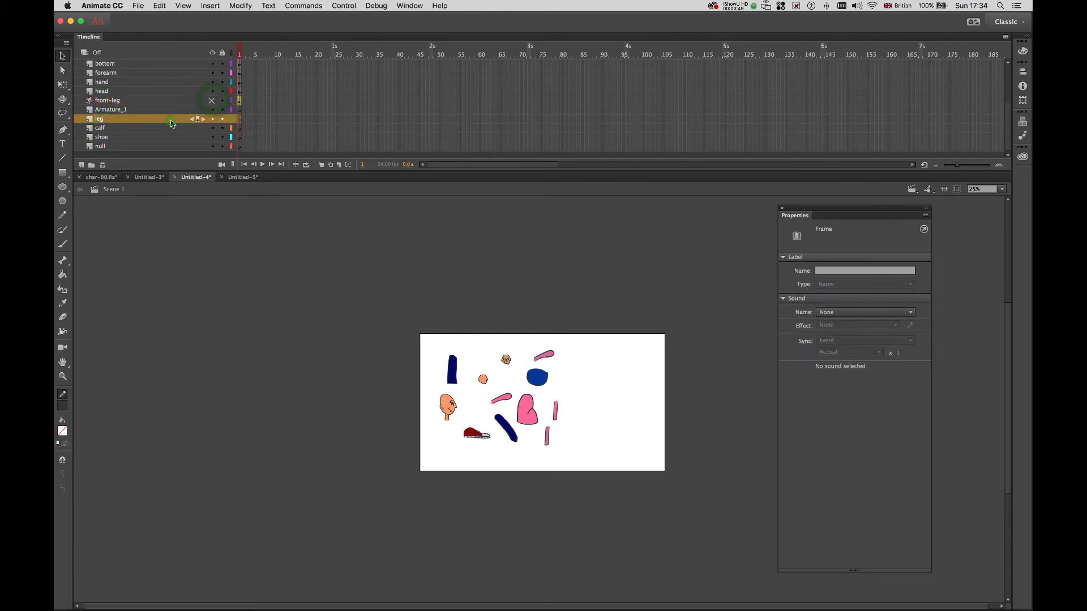
left_click(170, 127)
left_click(169, 137)
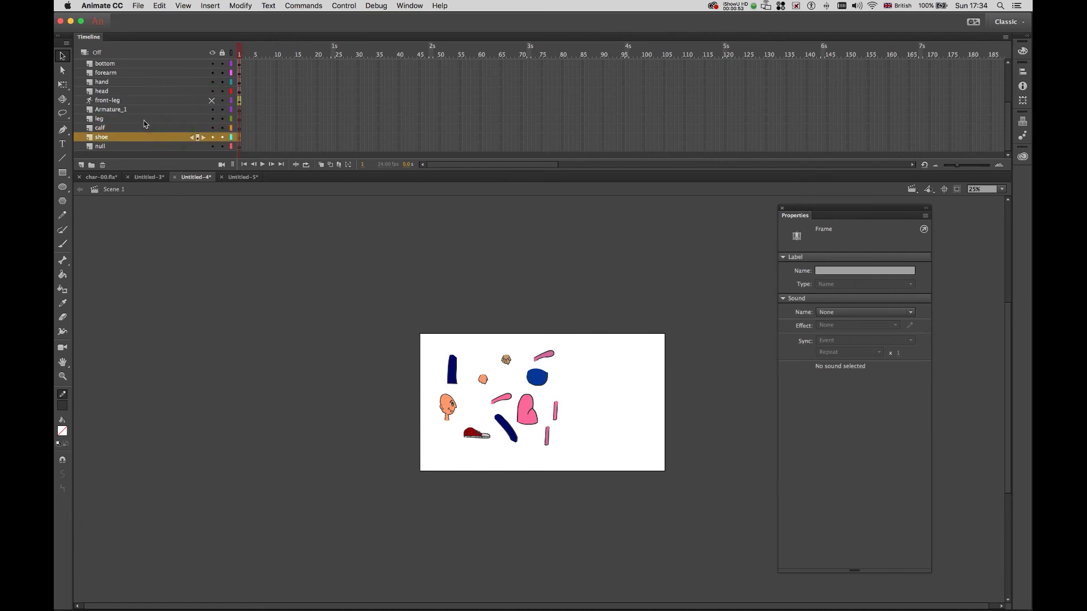
left_click(158, 122, "shift")
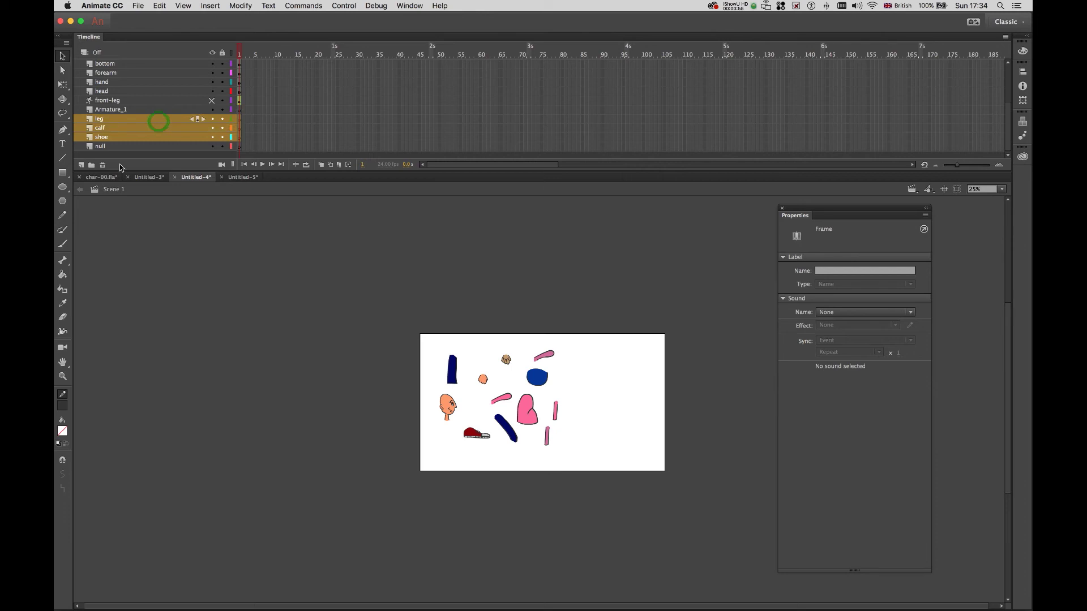
left_click(103, 165)
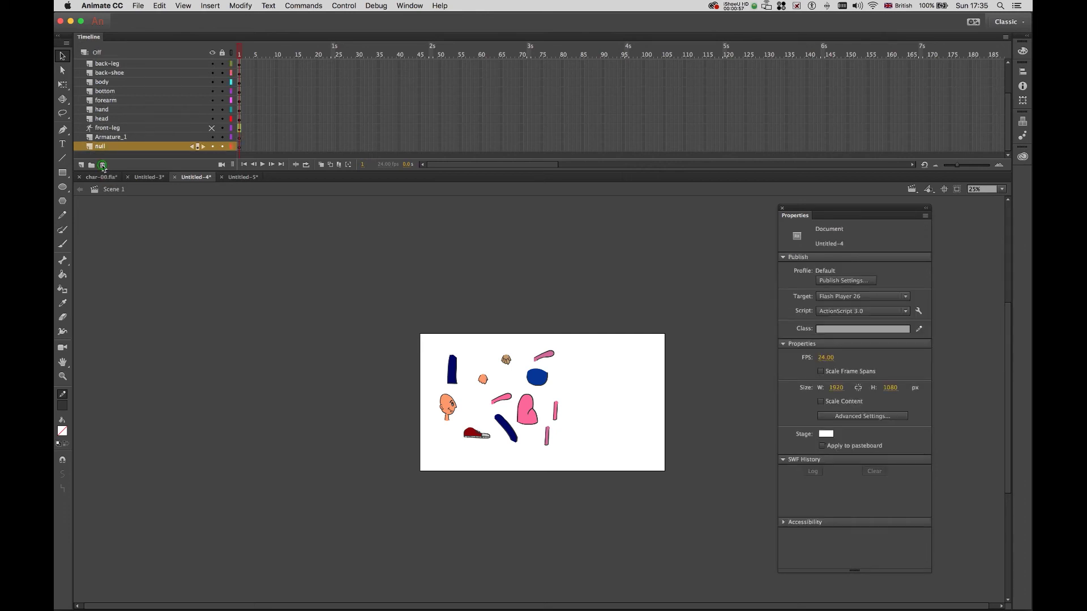
left_click(189, 237)
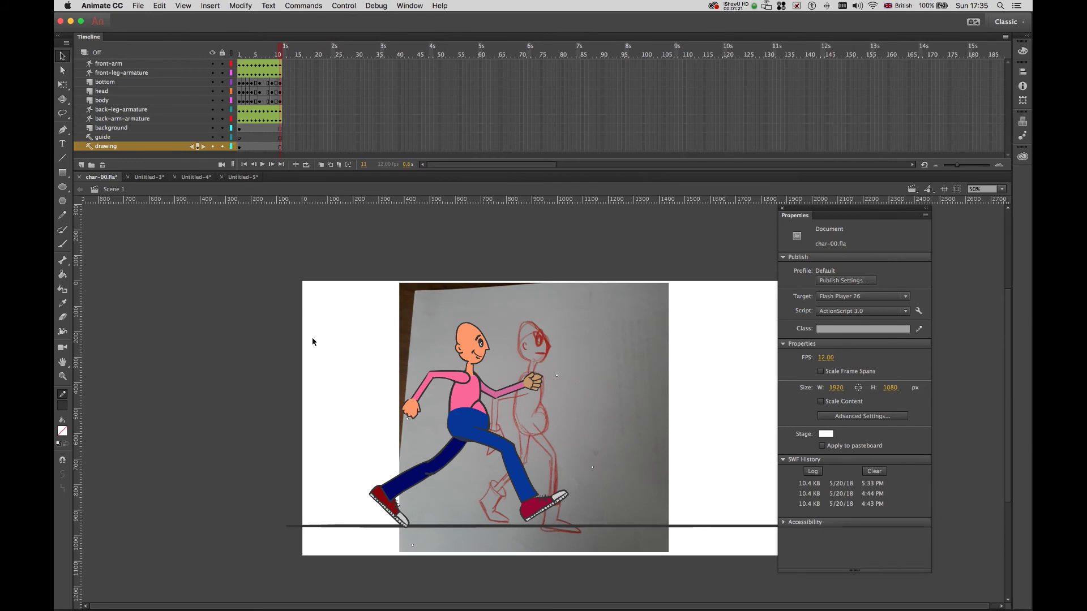
In char-00.fla, select the reference sketch behind the character, and toggle the drawing layer's visibility off and on.
left_click(508, 301)
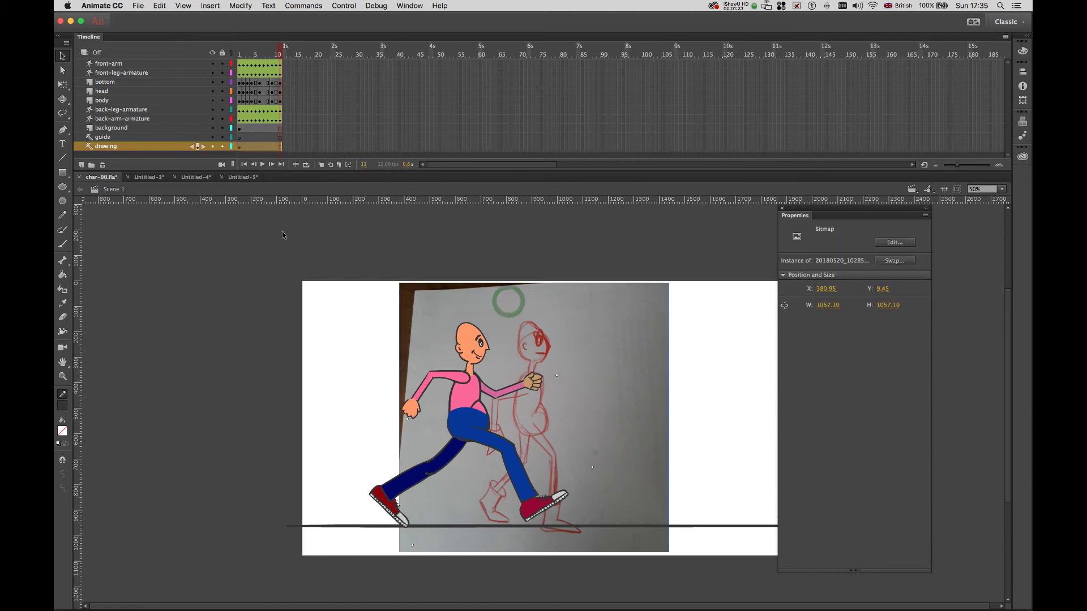
scroll(508, 330, "down", 3)
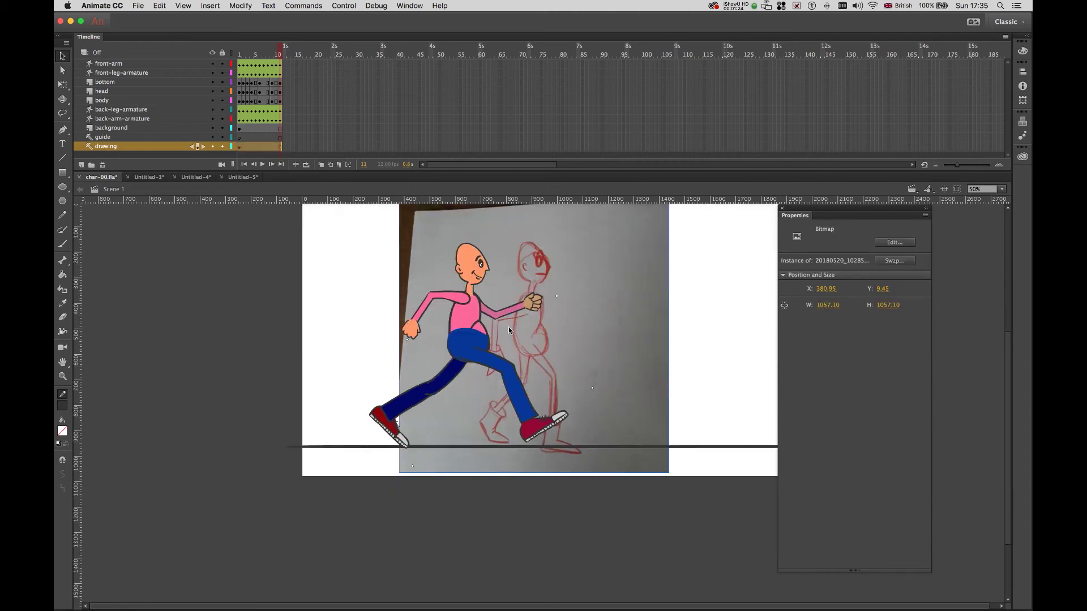
scroll(450, 360, "down", 3)
left_click_drag(428, 311, 301, 464)
left_click_drag(808, 211, 868, 218)
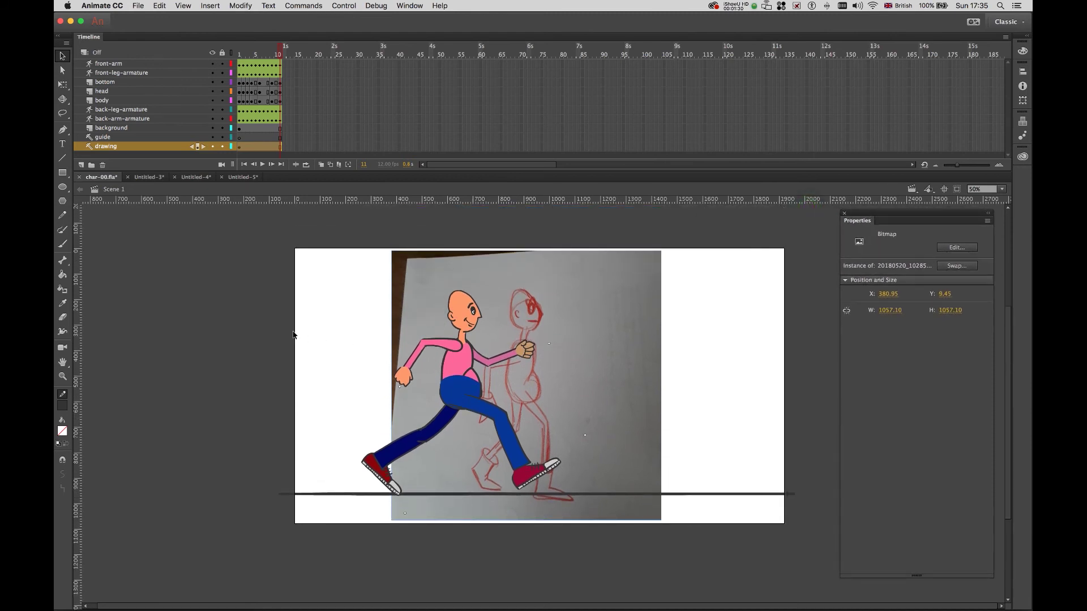
left_click(463, 275)
left_click(214, 147)
left_click(214, 148)
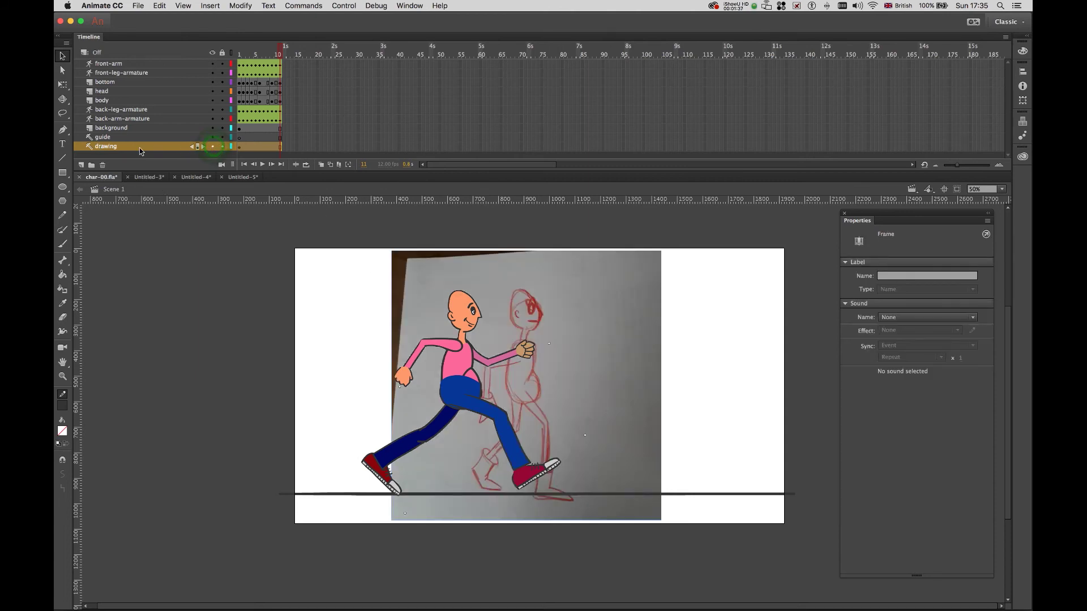
Turn the drawing layer's Guide option off and back on.
right_click(139, 148)
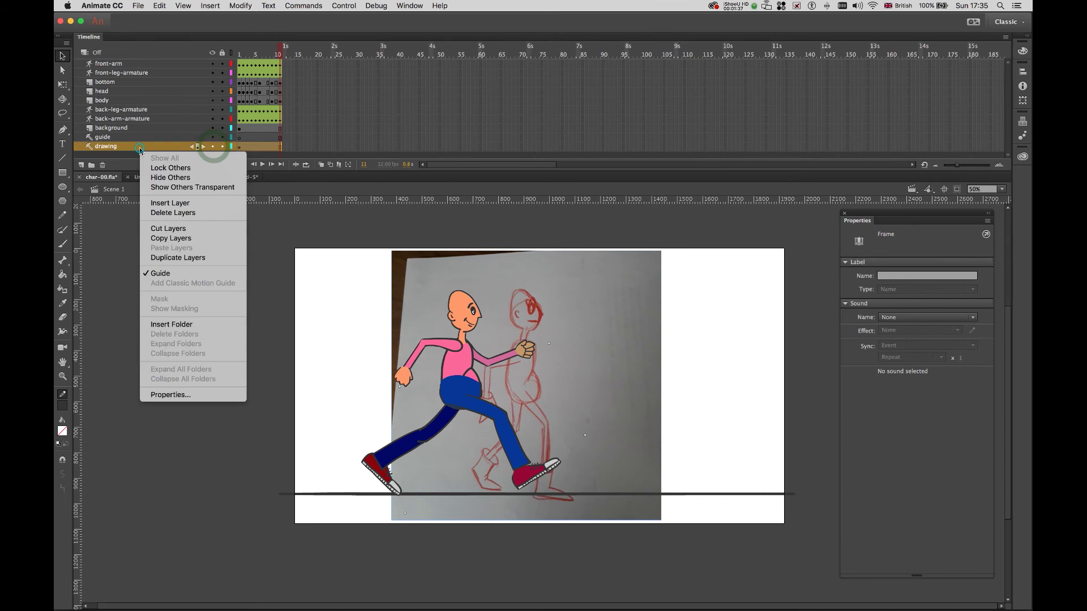
left_click(158, 274)
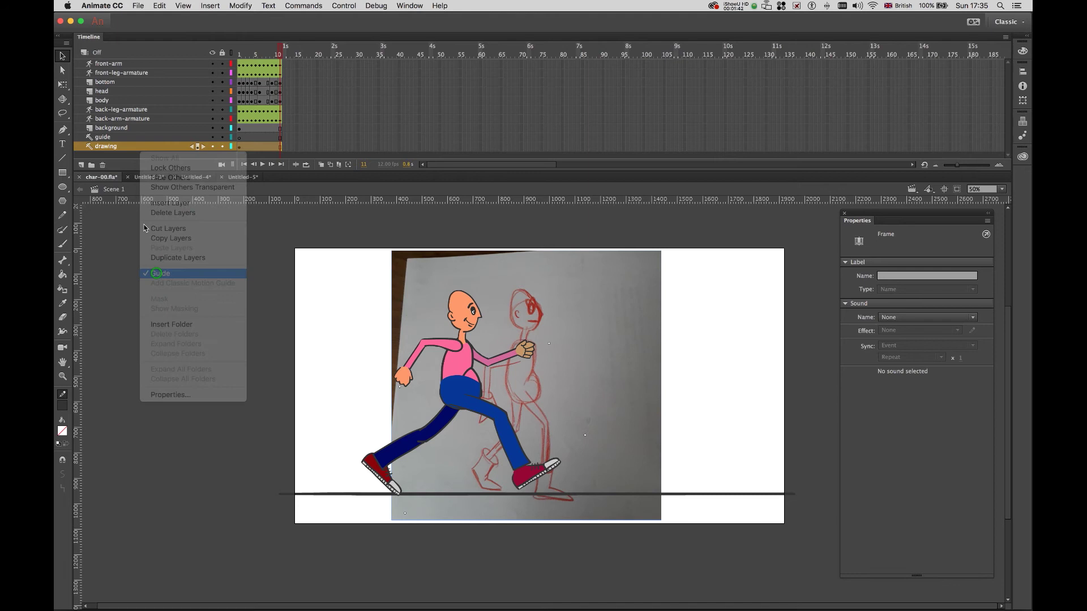
right_click(131, 148)
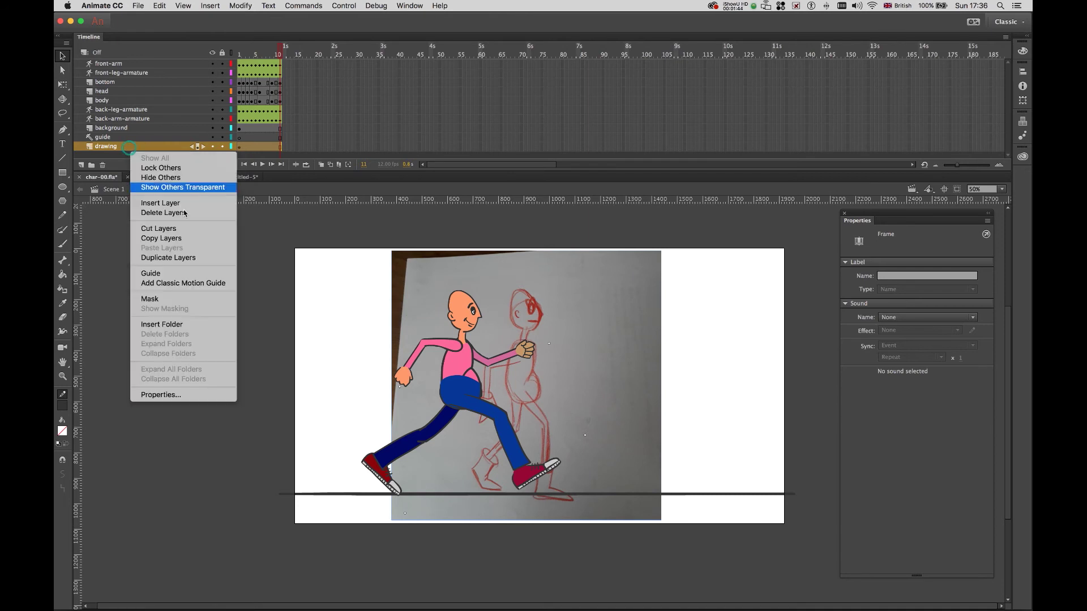
left_click(162, 274)
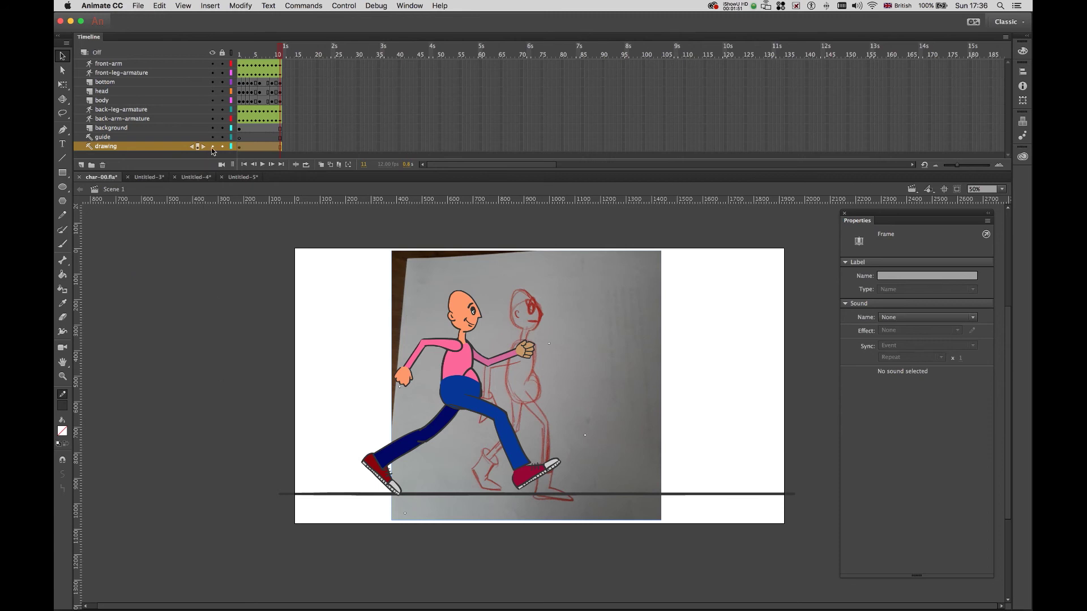
Hide the drawing, guide and background layers.
left_click(214, 147)
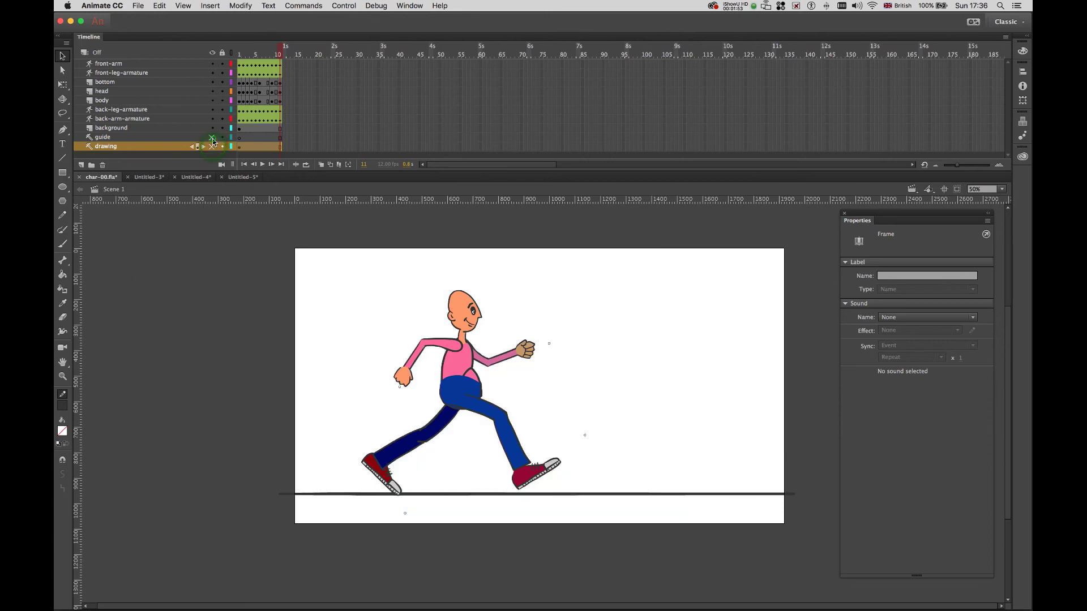
left_click(212, 138)
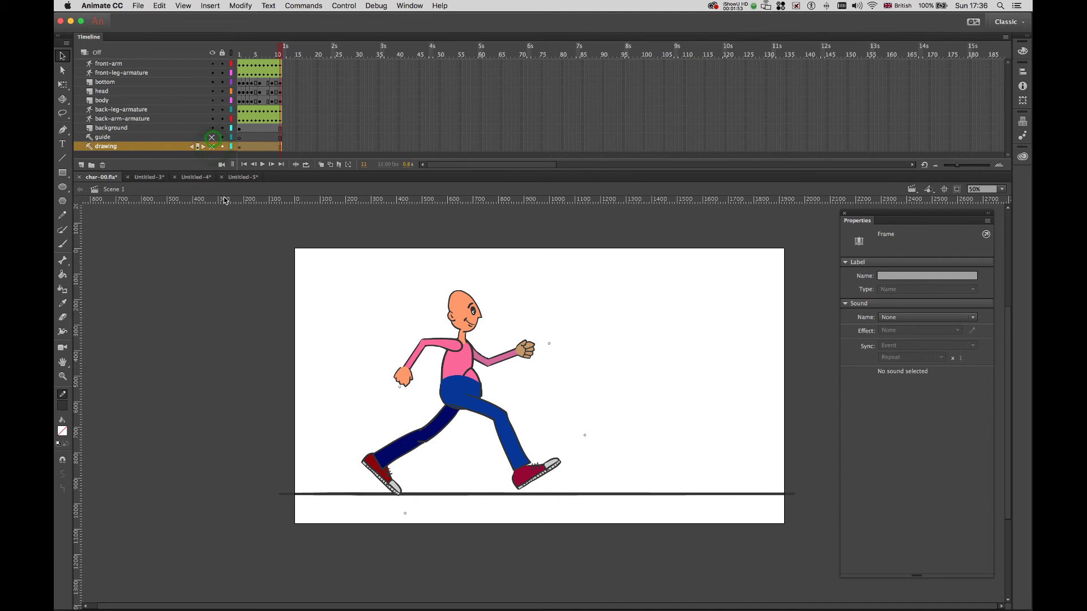
left_click(212, 128)
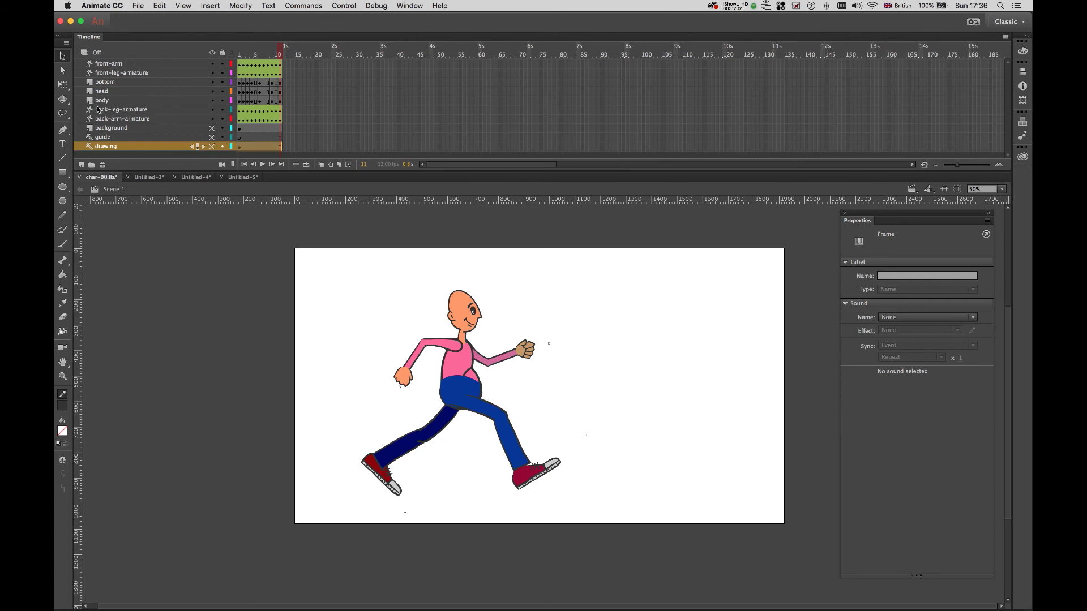
Identify each body-part layer from front-arm down to back-arm-armature by switching its visibility off and on in turn.
left_click(115, 65)
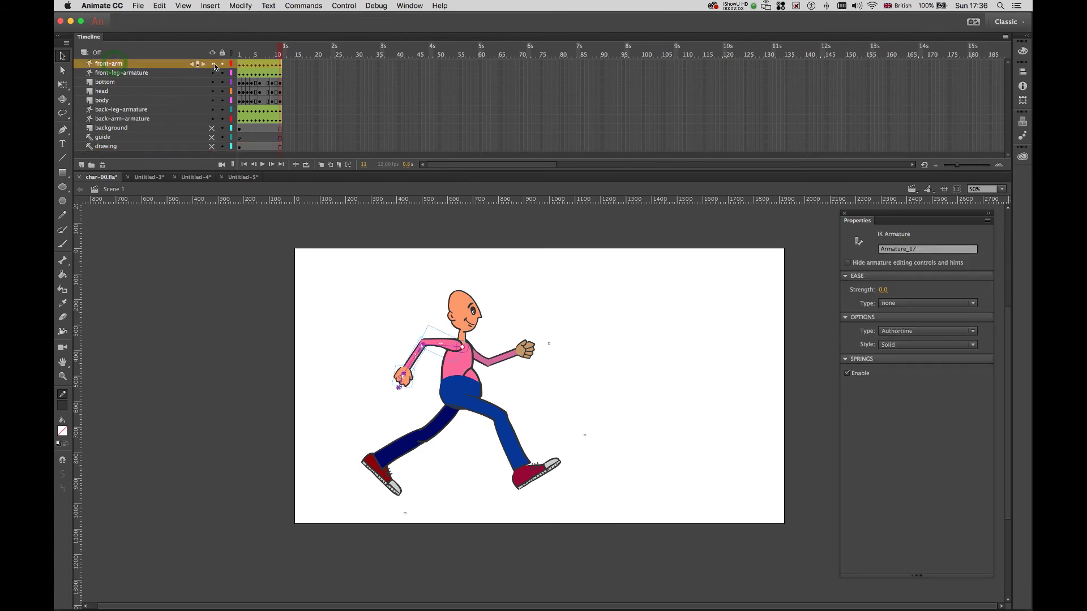
left_click(213, 64)
left_click(213, 64)
left_click(213, 73)
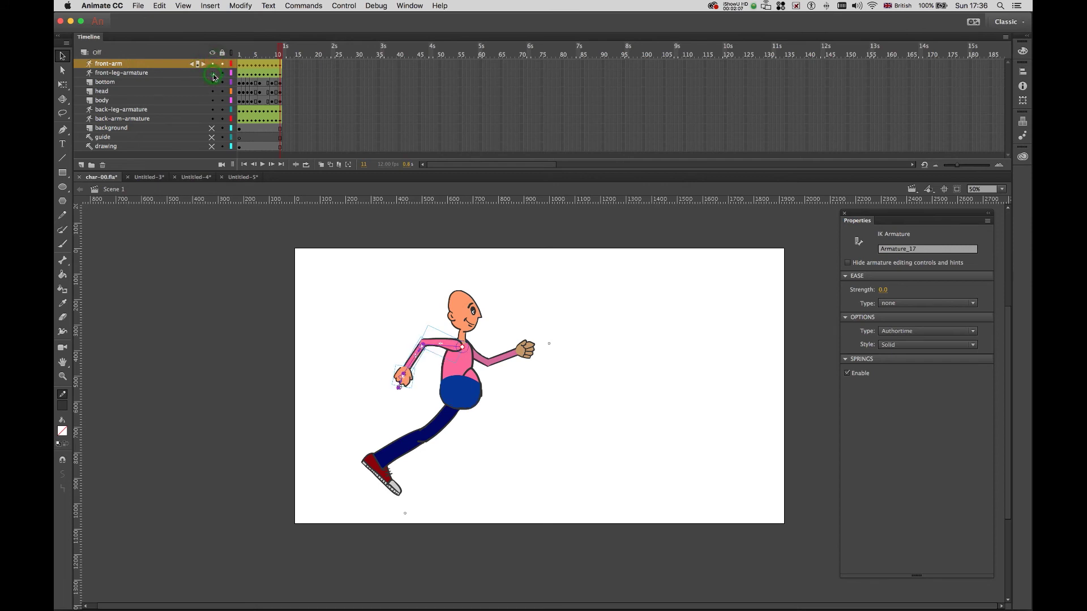
left_click(213, 73)
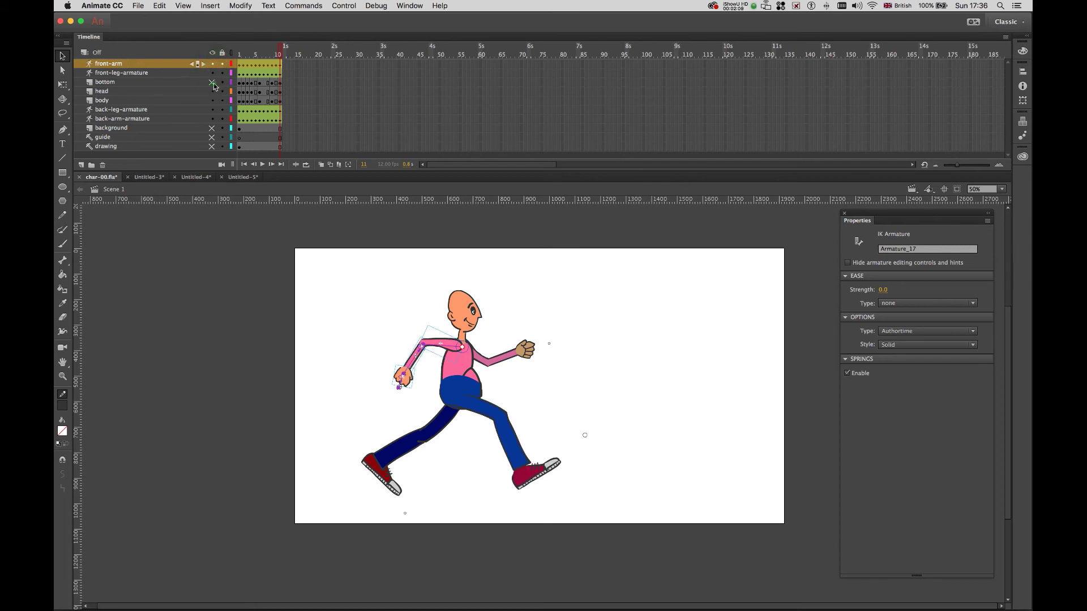
left_click(213, 83)
left_click(214, 82)
left_click(213, 92)
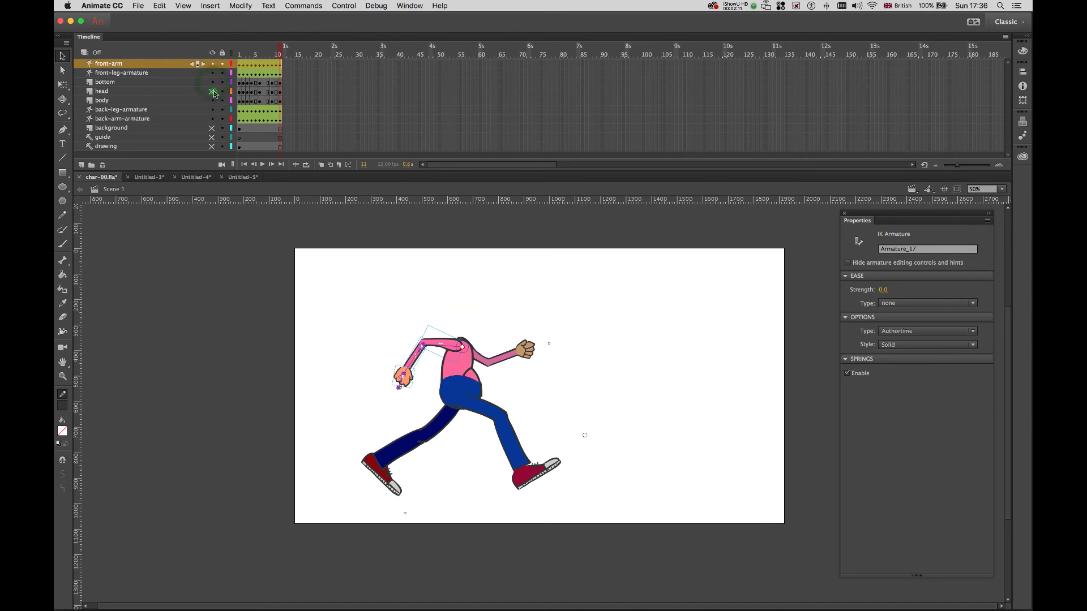
left_click(214, 101)
left_click(213, 101)
left_click(213, 91)
left_click(213, 109)
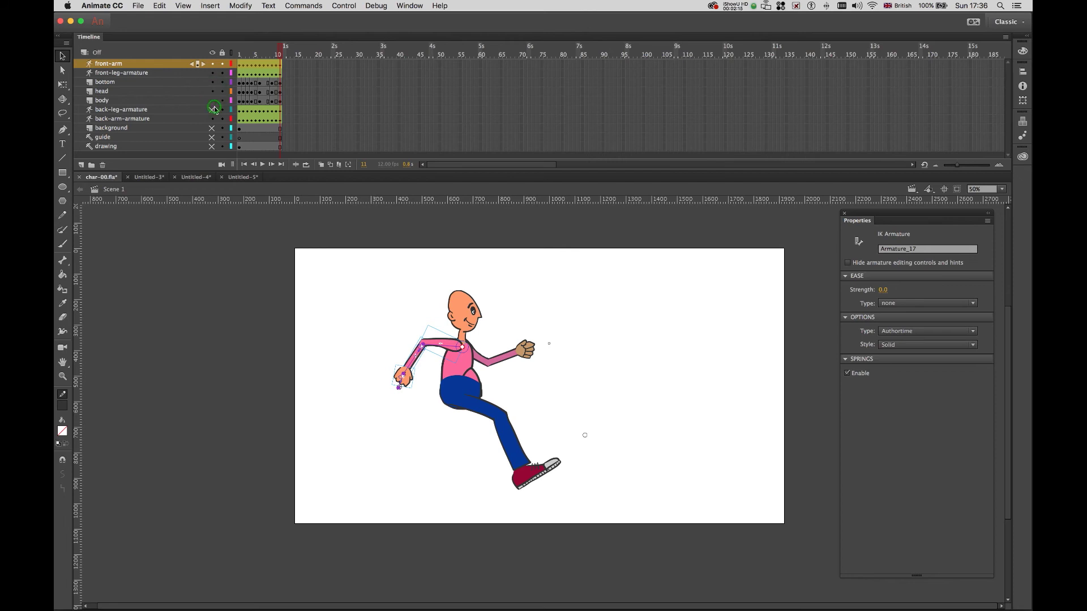
left_click(213, 110)
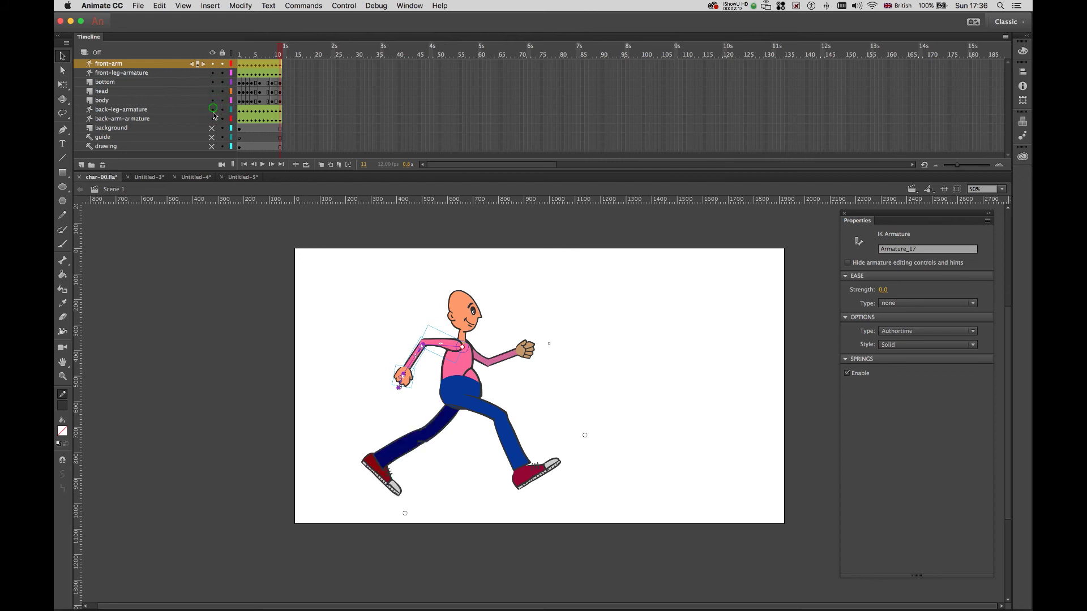
left_click(213, 119)
left_click(213, 119)
Cut the animation back to frame 1 and add a new layer at the top of the layer stack.
left_click_drag(278, 56, 239, 54)
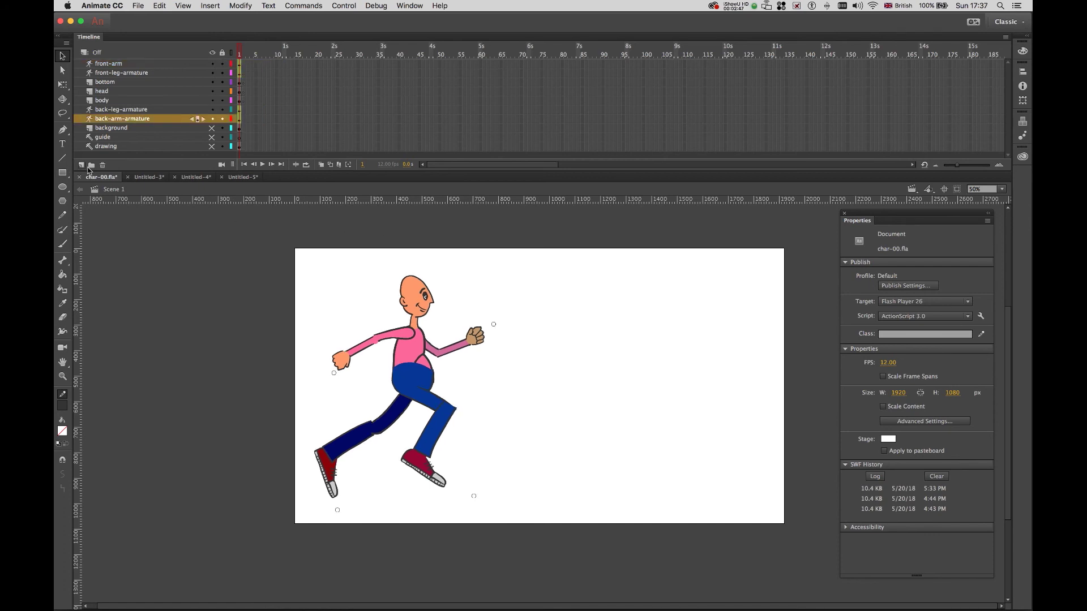
left_click(81, 165)
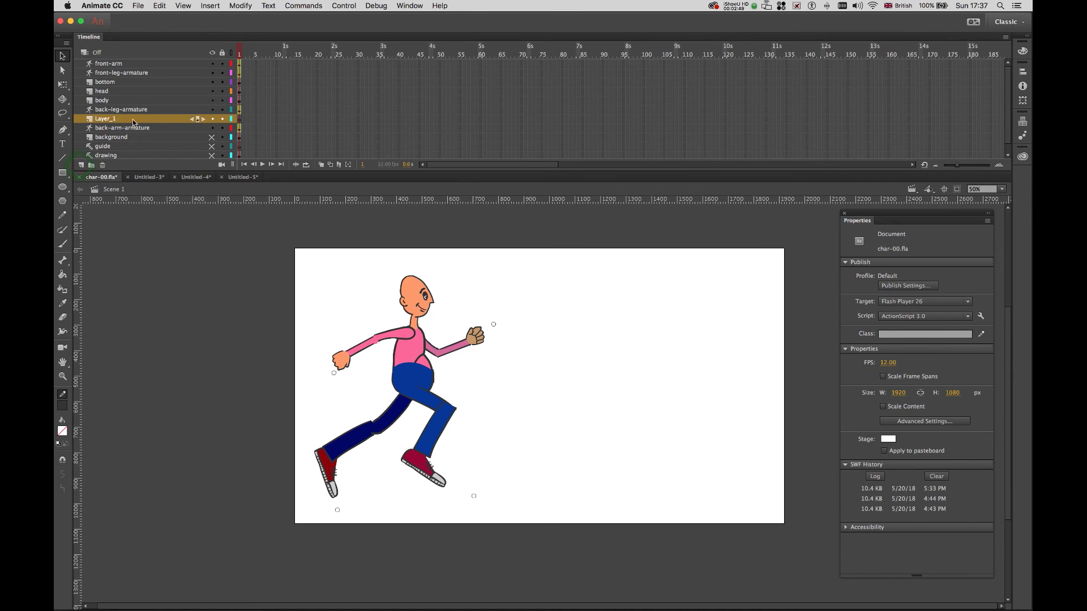
left_click_drag(134, 122, 141, 59)
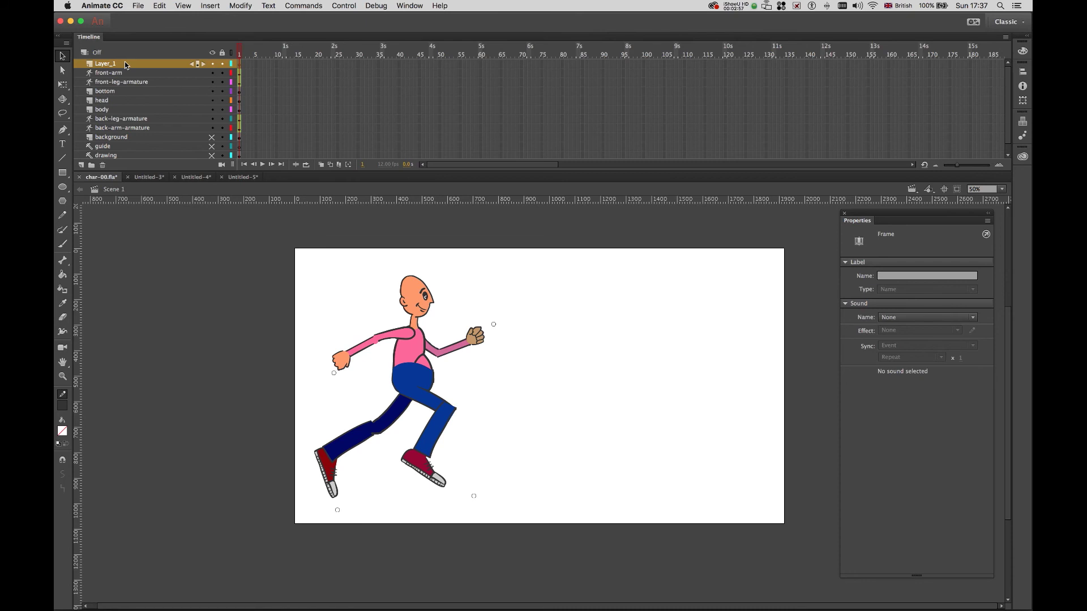
Import walk_2_legs(side).gif from the Desktop's skeletal folder onto the new layer's stage, without replacing existing library items.
left_click(138, 6)
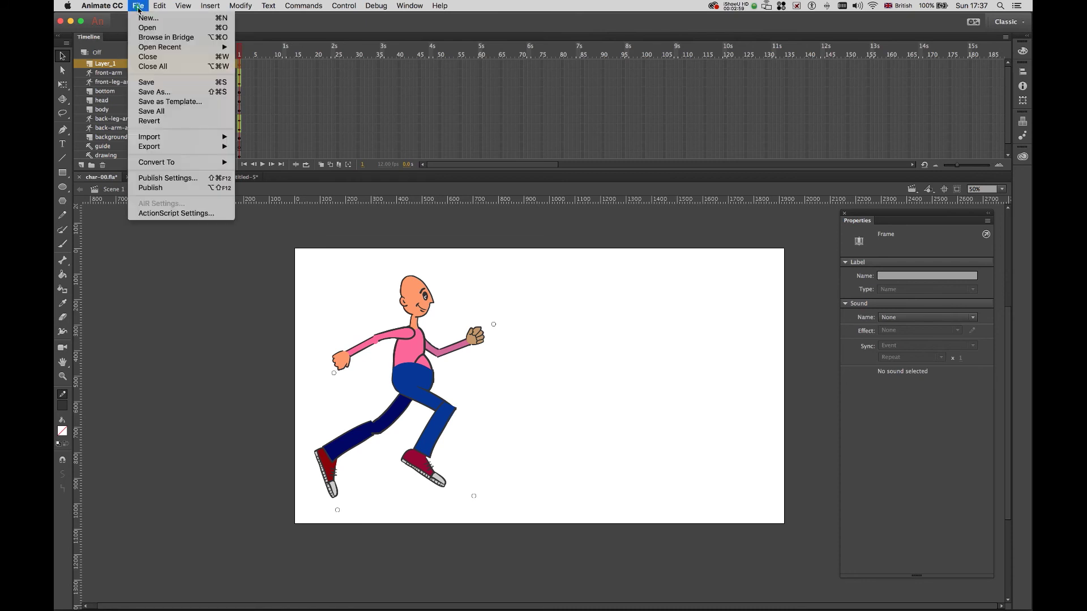
mouse_move(158, 138)
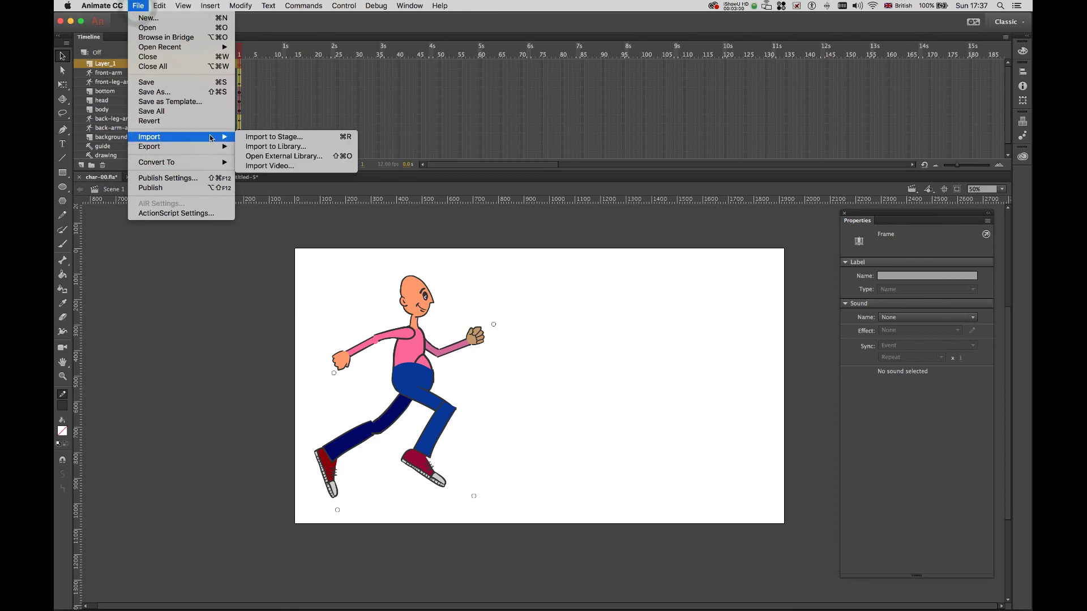
left_click(274, 138)
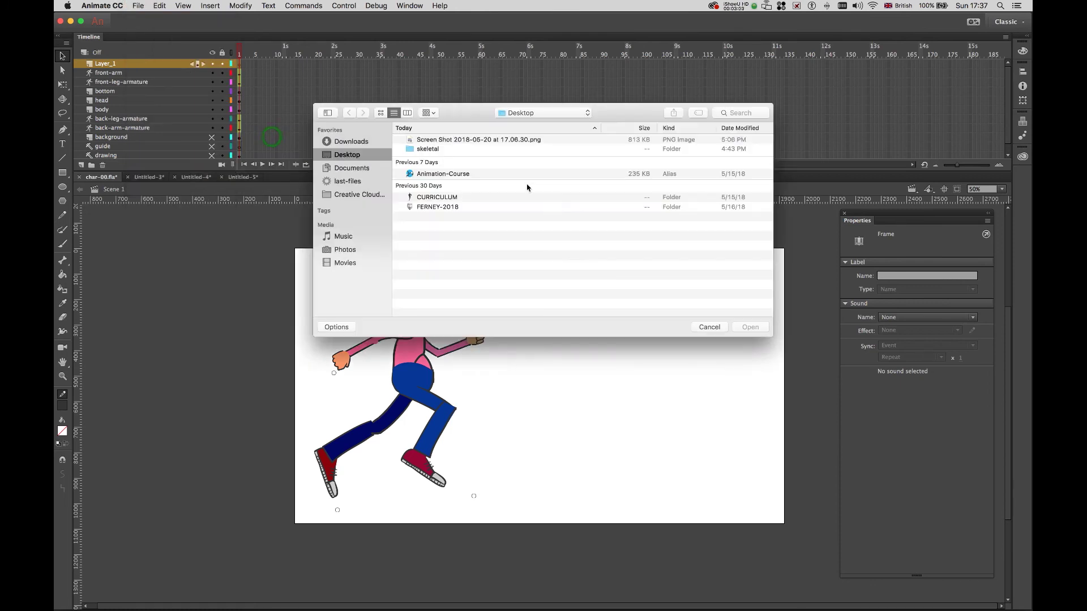
double_click(429, 150)
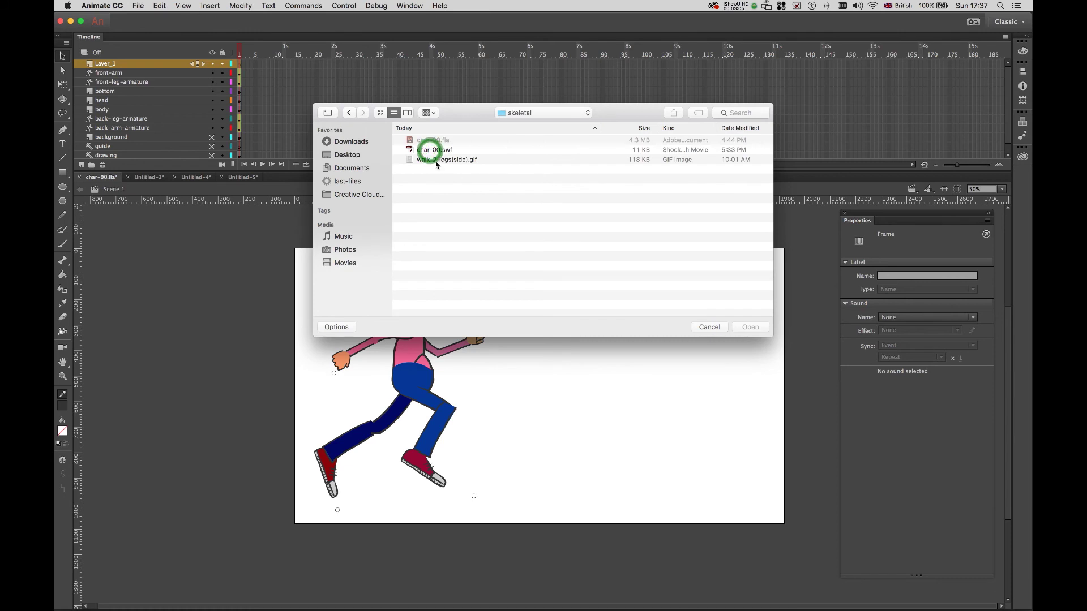
left_click(435, 160)
left_click(751, 328)
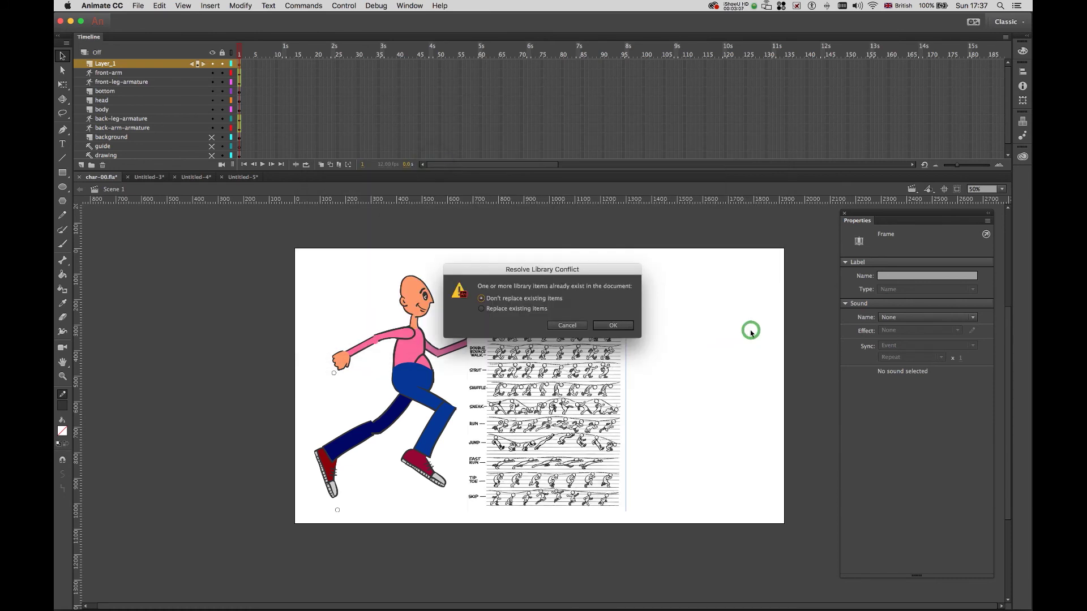
left_click(612, 326)
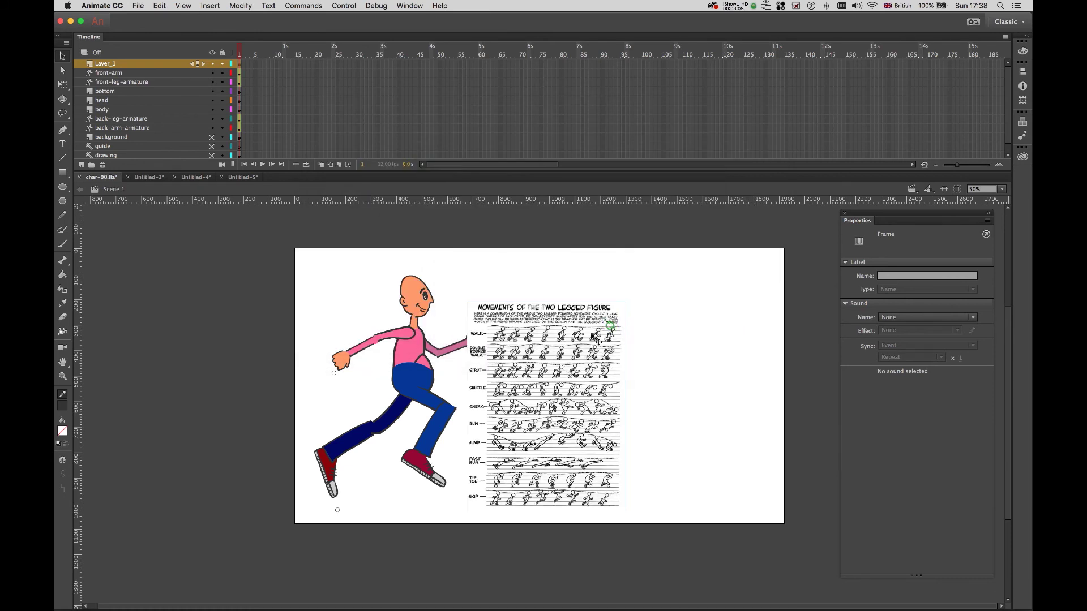
Enlarge the imported movement chart to about 1235 by 1631 px and place it beside the character.
left_click_drag(556, 378, 611, 340)
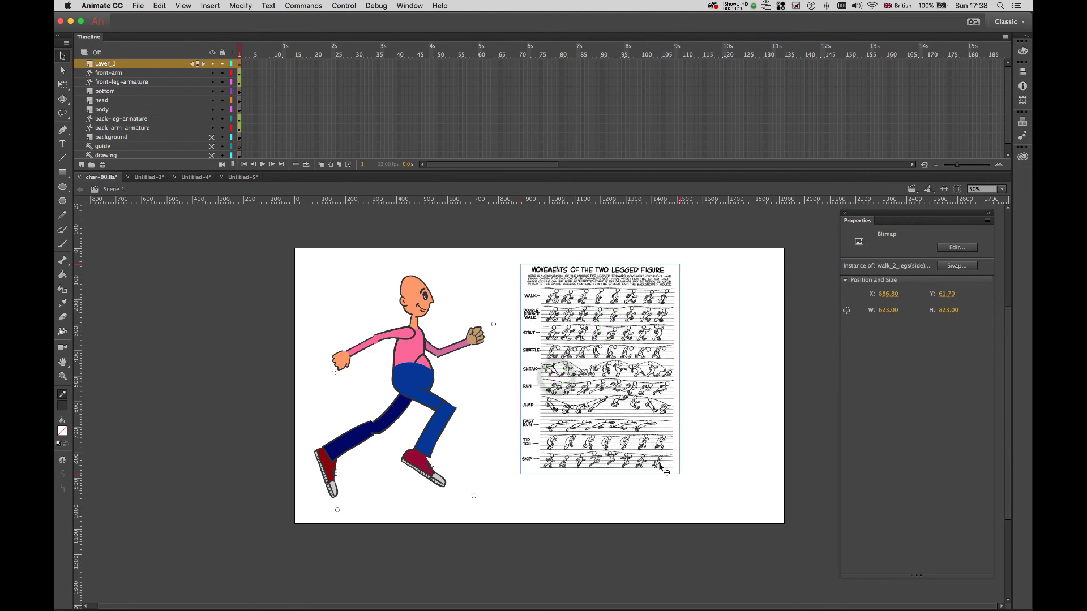
key("q")
left_click_drag(677, 472, 759, 581)
left_click_drag(626, 380, 681, 449)
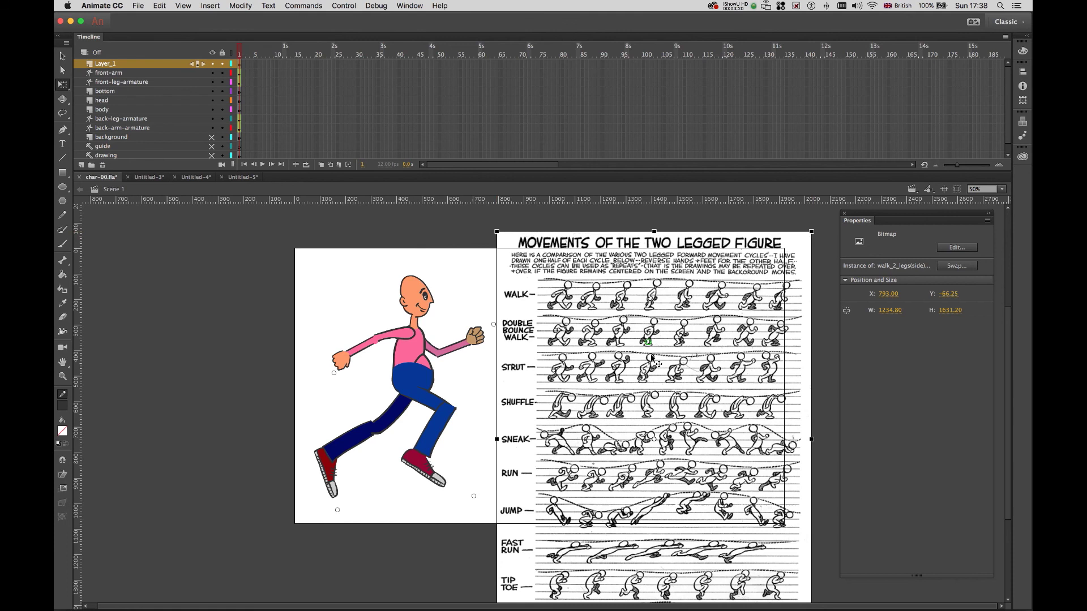
left_click_drag(652, 360, 657, 384)
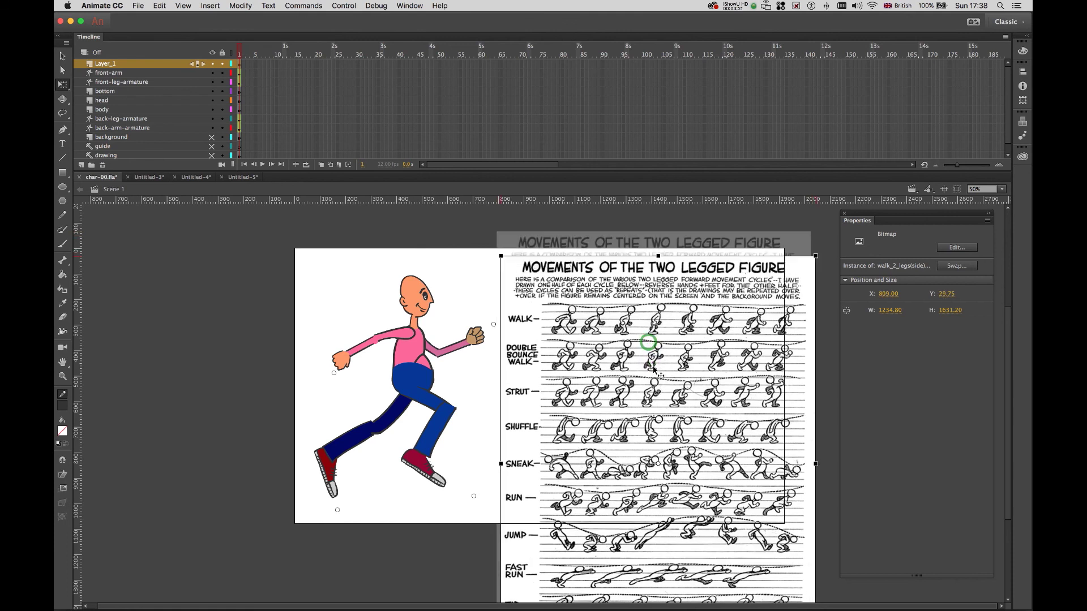
scroll(651, 363, "down", 3)
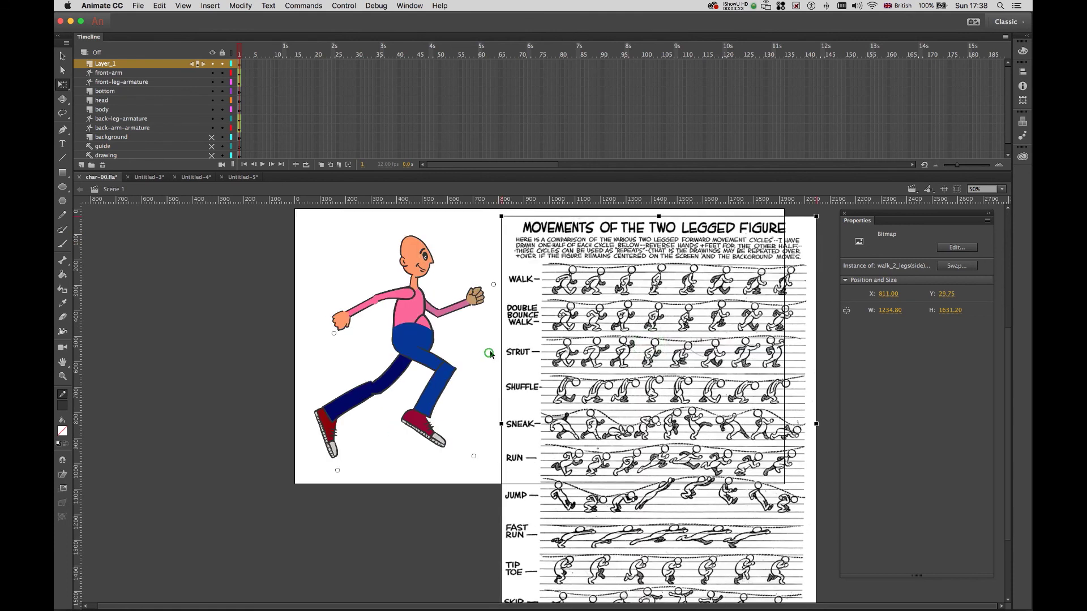
left_click_drag(490, 353, 506, 355)
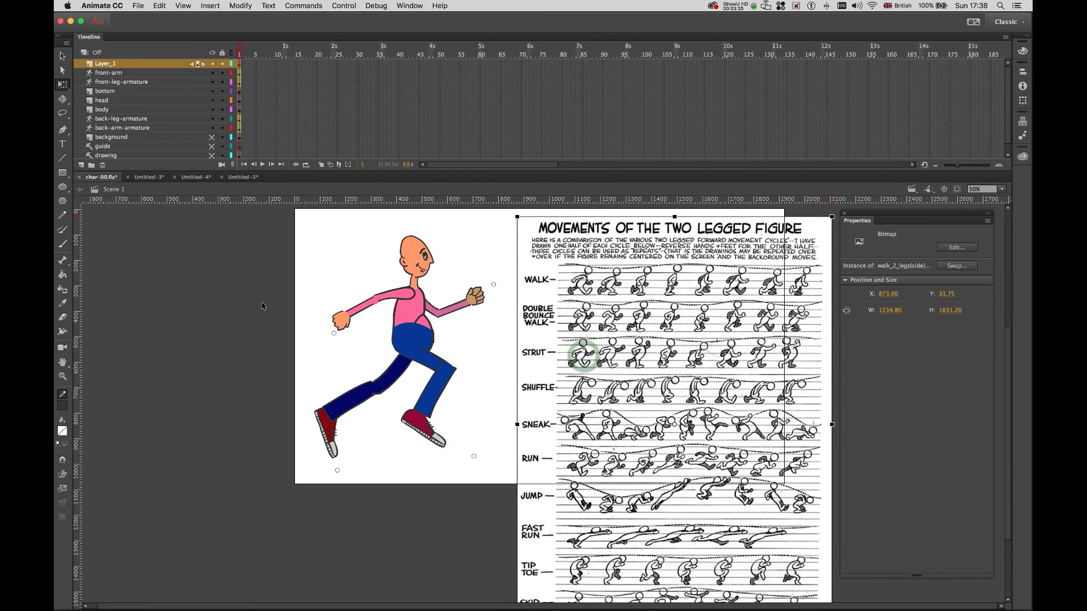
left_click_drag(262, 315, 264, 326)
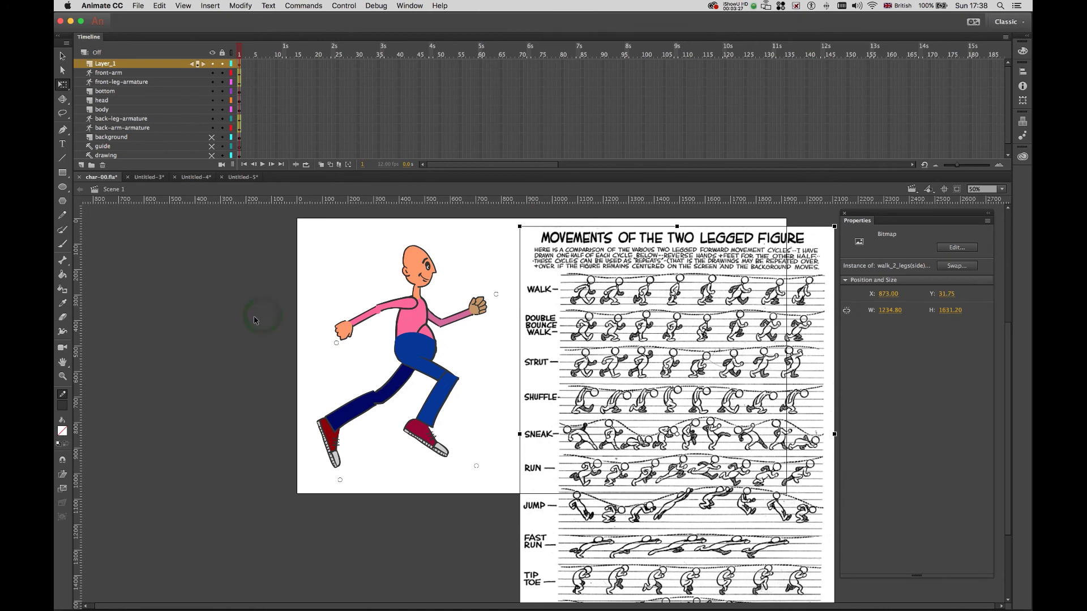
Pose the front leg on frame 1 by stretching it forward with the shoe's toe raised and its heel toward the ground.
left_click(104, 74)
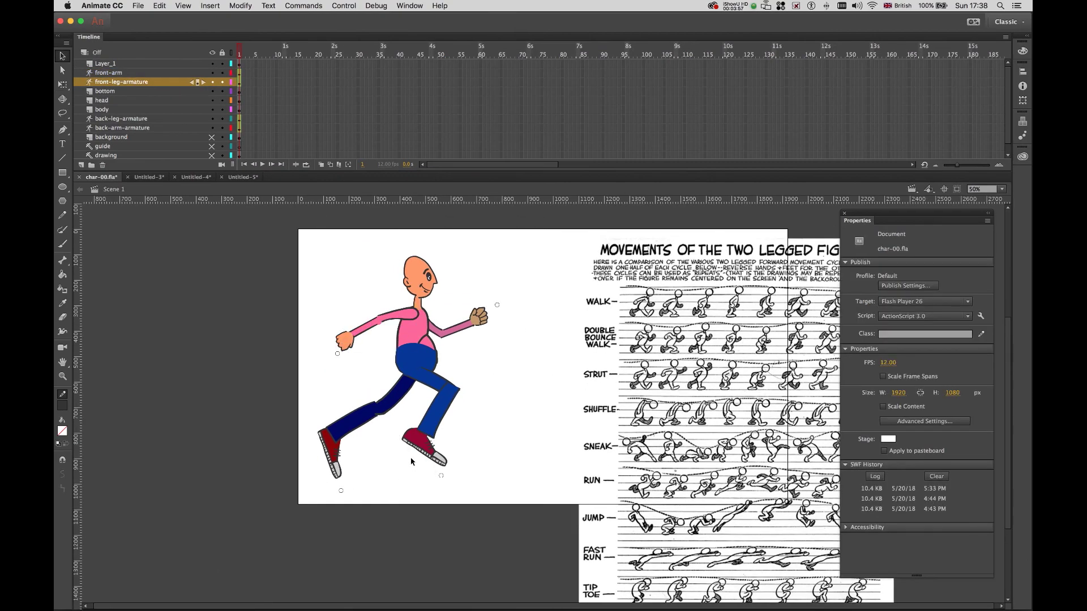
left_click(418, 446)
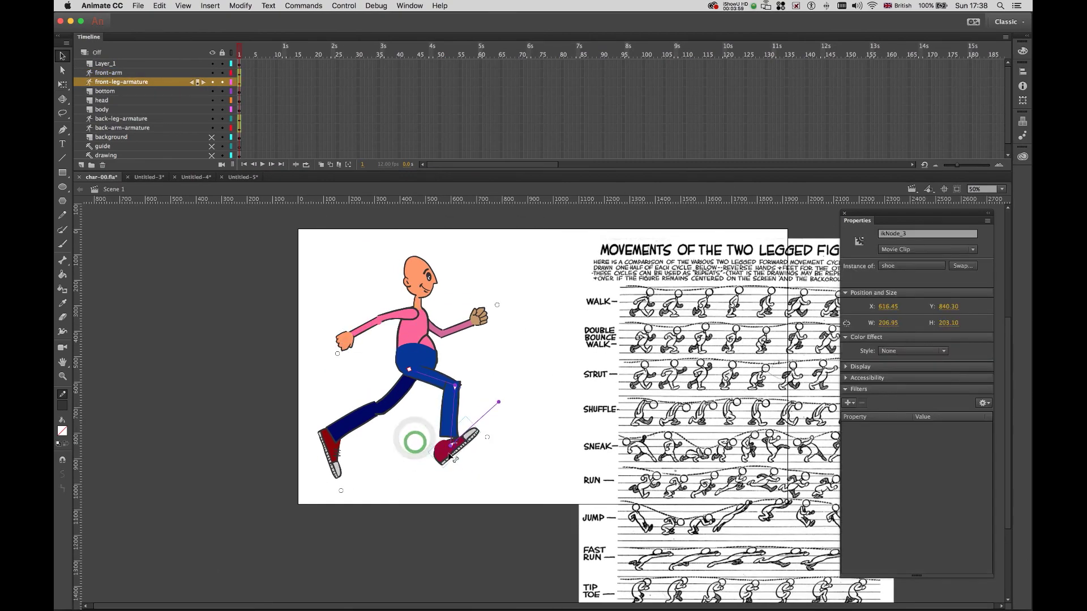
key("q")
left_click_drag(421, 447, 399, 484)
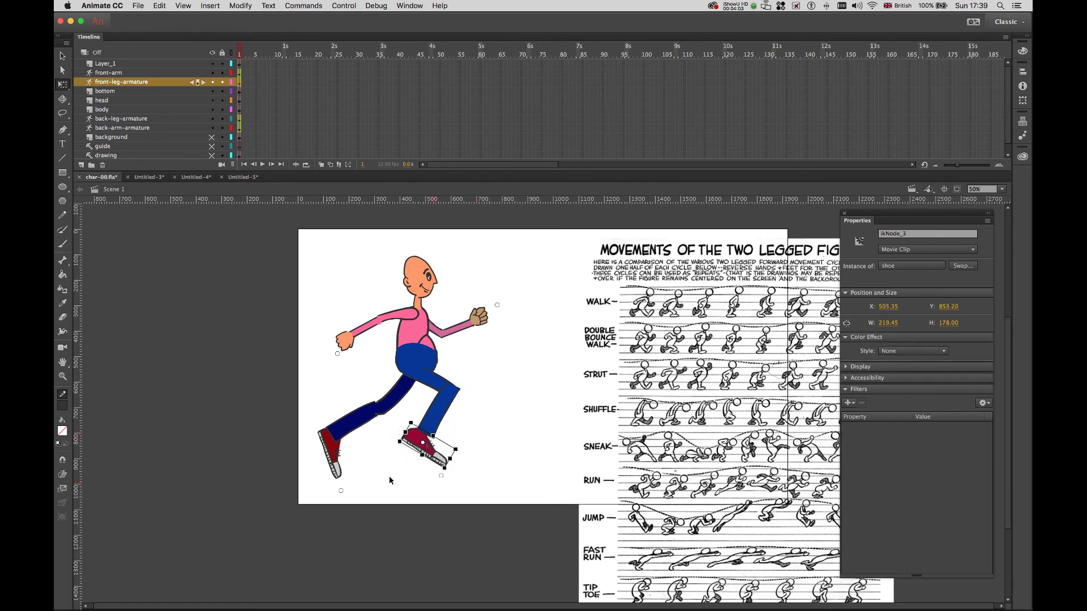
key("v")
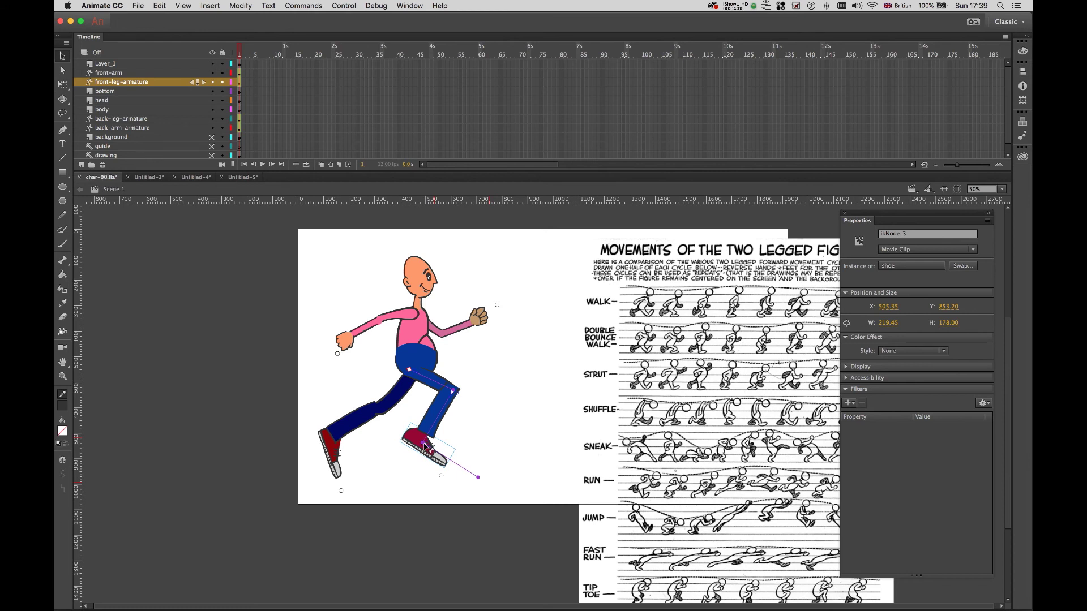
left_click_drag(431, 447, 532, 402)
left_click(479, 465)
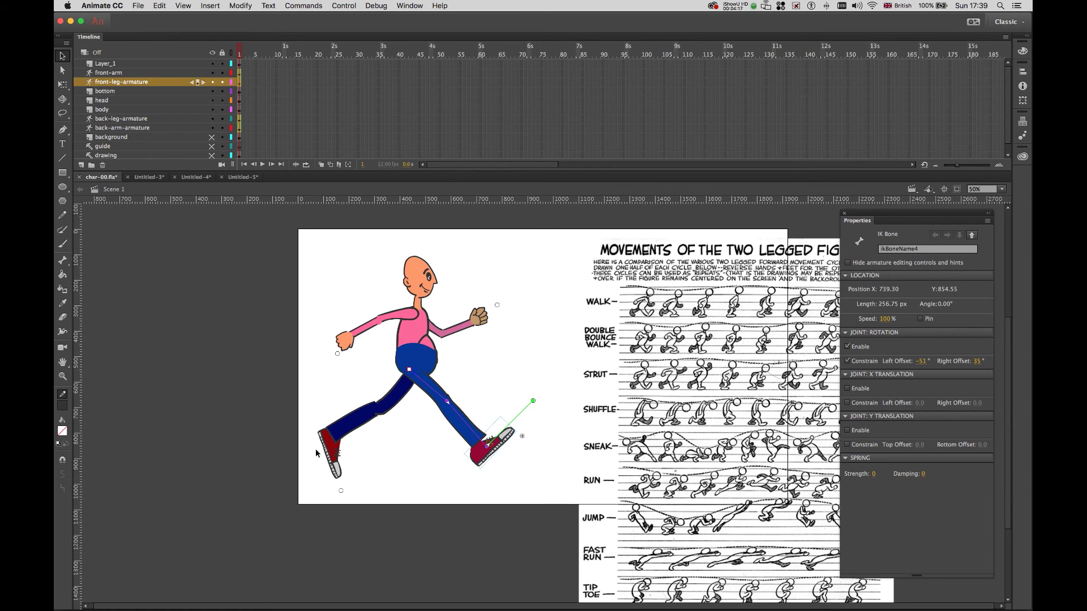
Pose the back leg trailing with a bent knee, and adjust the swing of the front and back arms.
left_click_drag(332, 440, 337, 477)
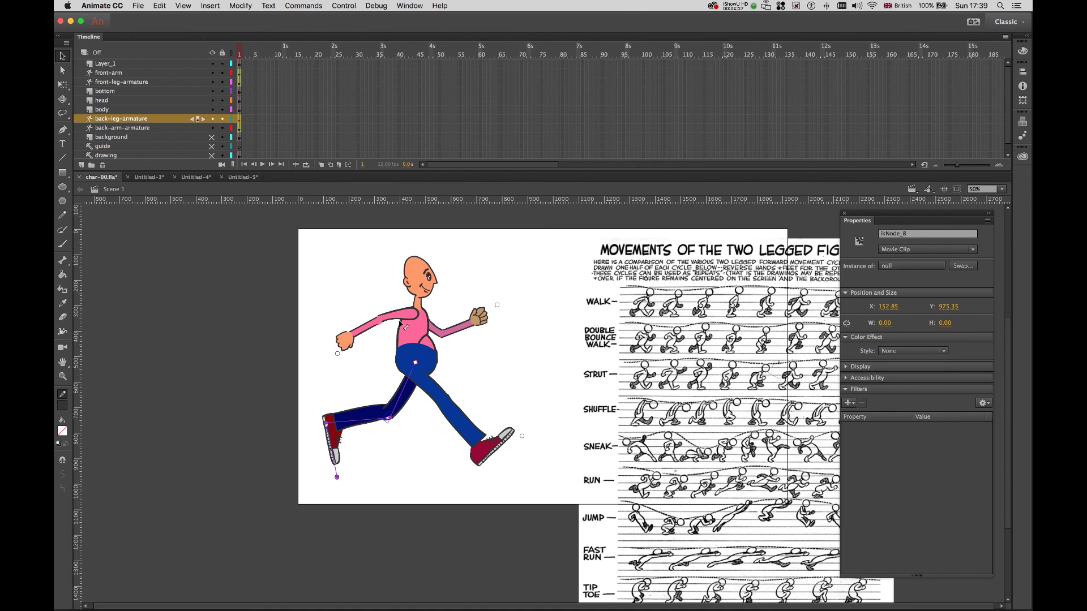
left_click_drag(389, 314, 338, 354)
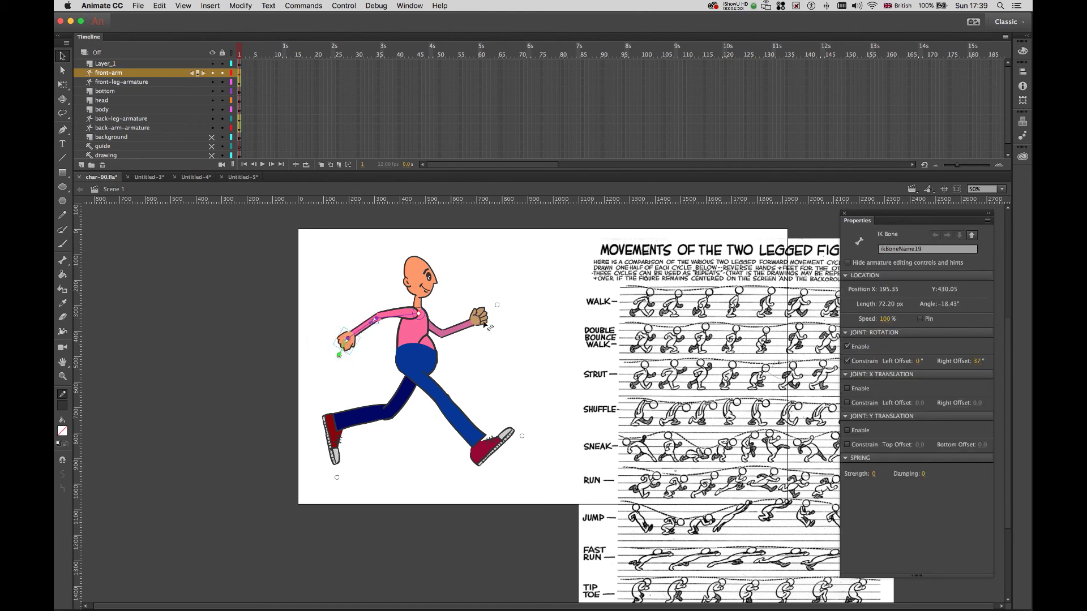
left_click(498, 308)
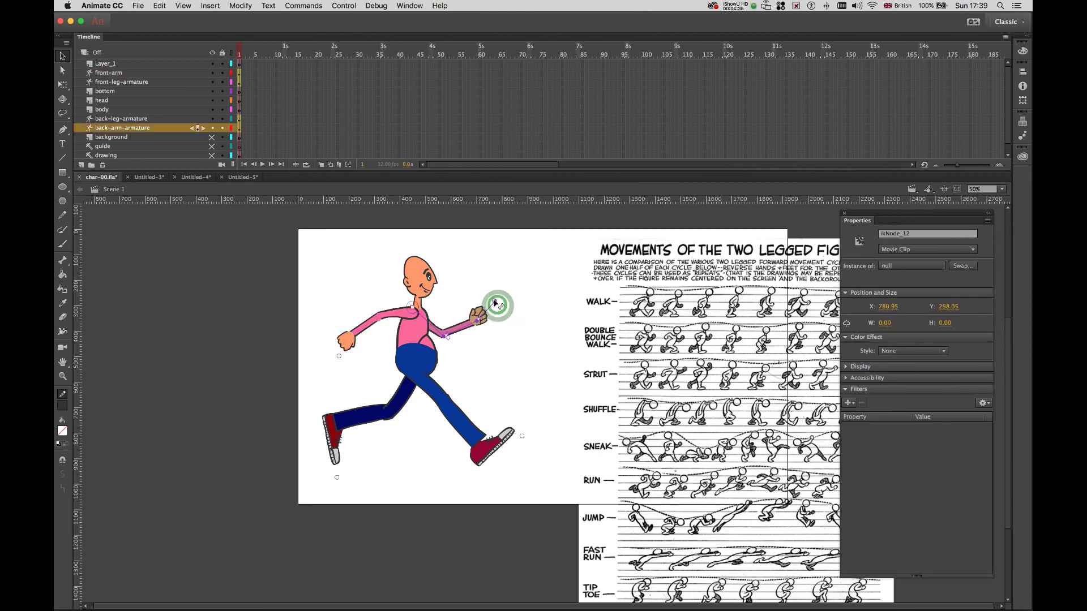
left_click(479, 321)
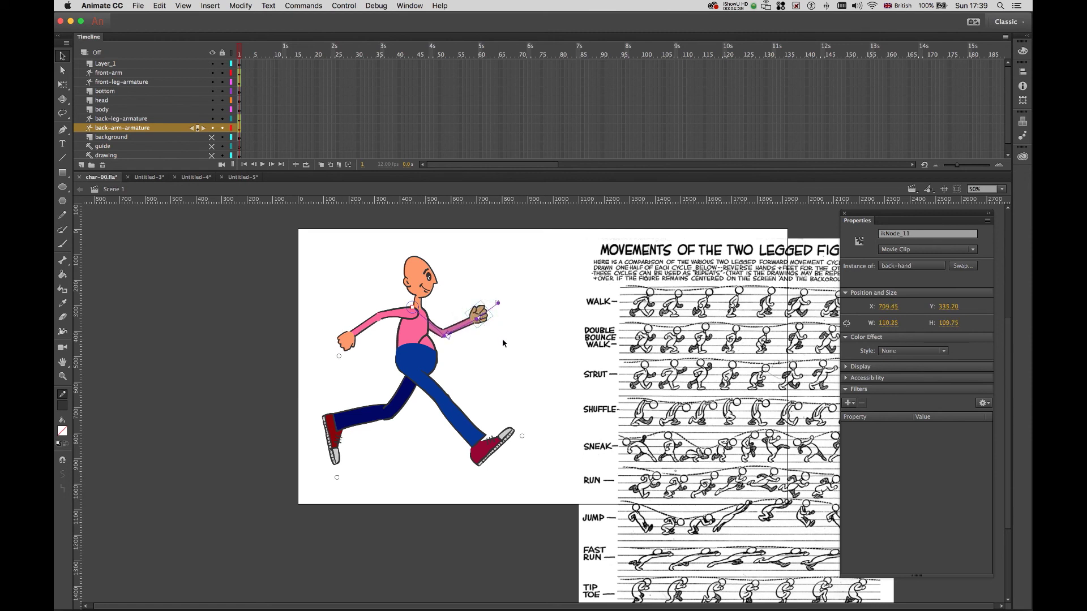
left_click(501, 339)
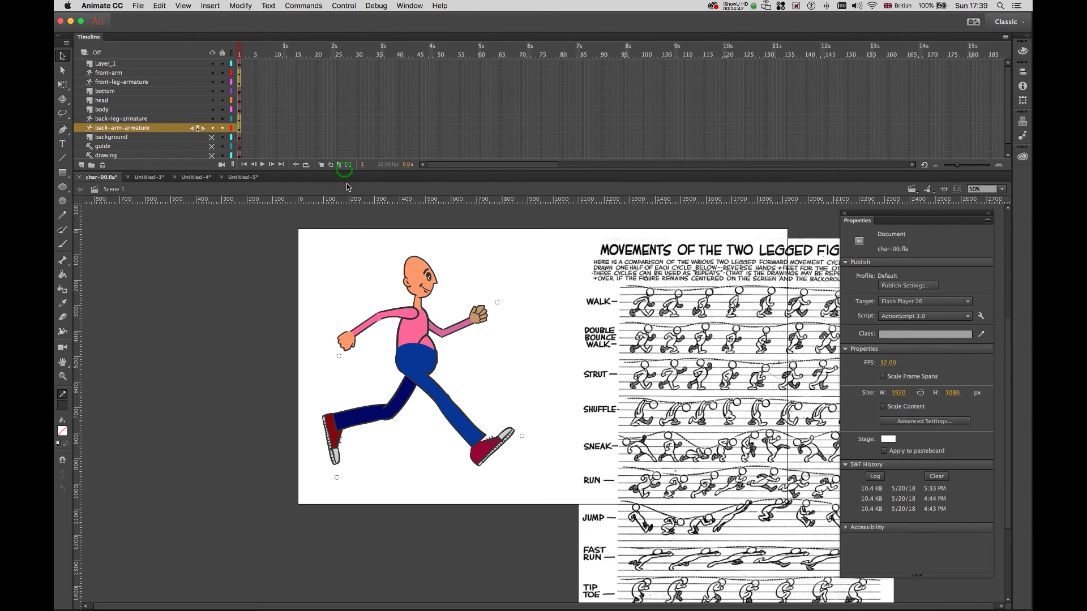
Insert keyframes at frame 2 on all layers, from Layer_1 down to drawing.
left_click(244, 64)
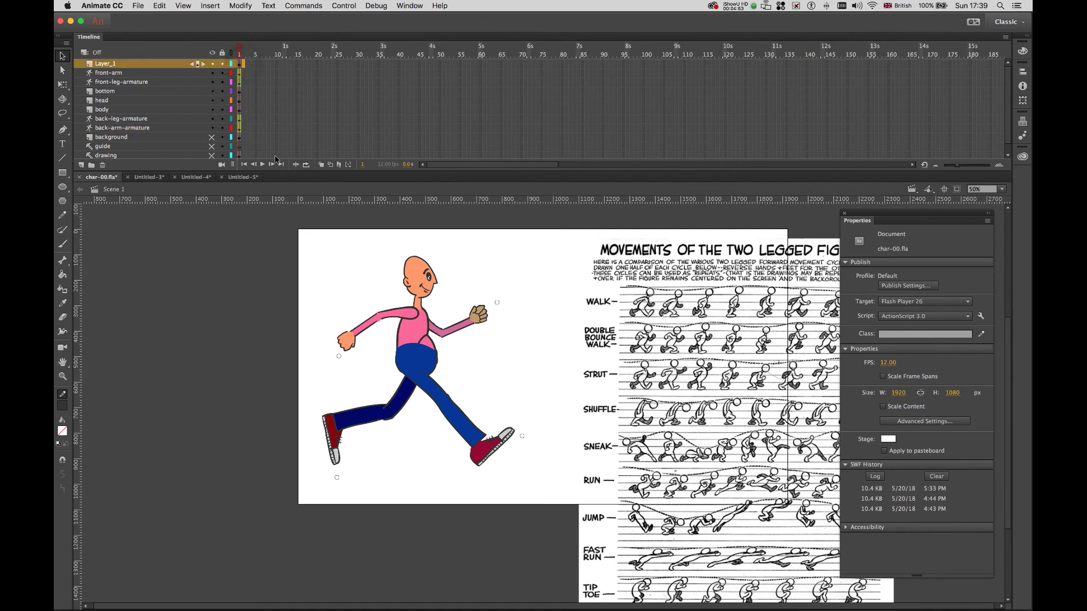
key("Delete")
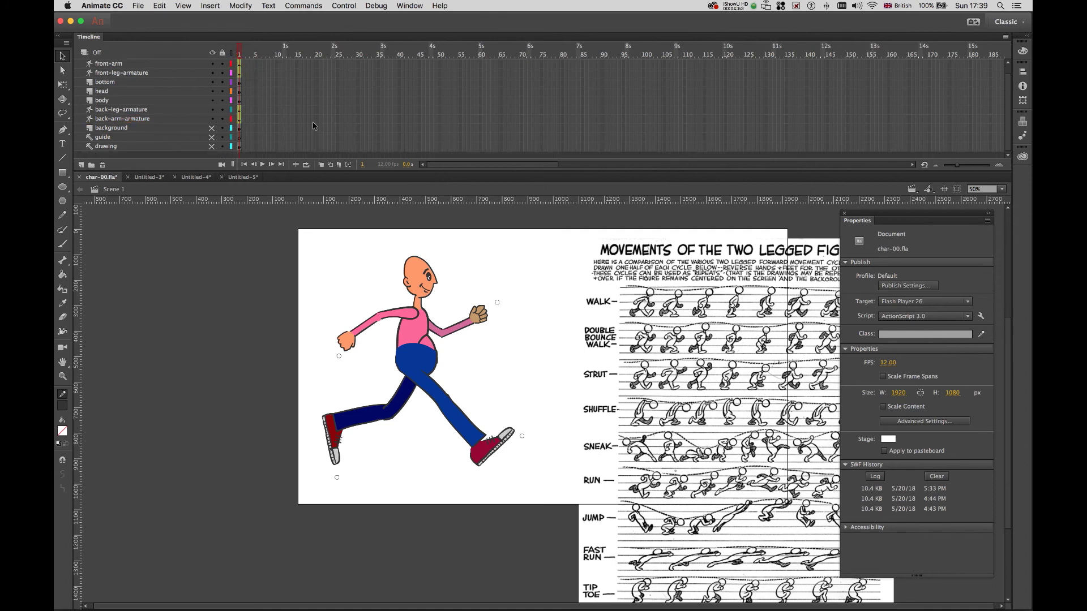
left_click(244, 147)
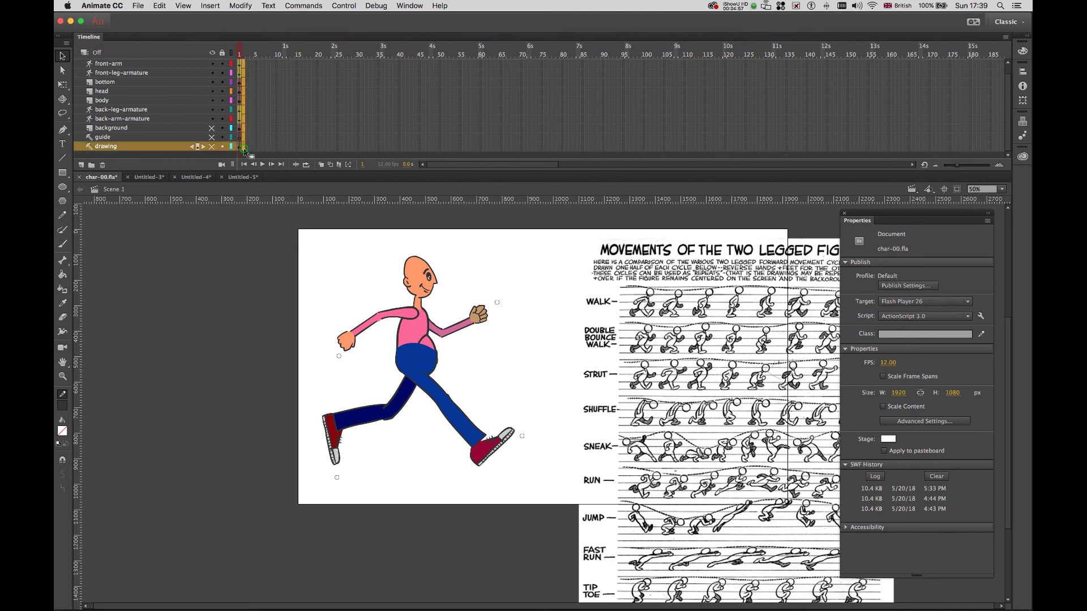
right_click(245, 152)
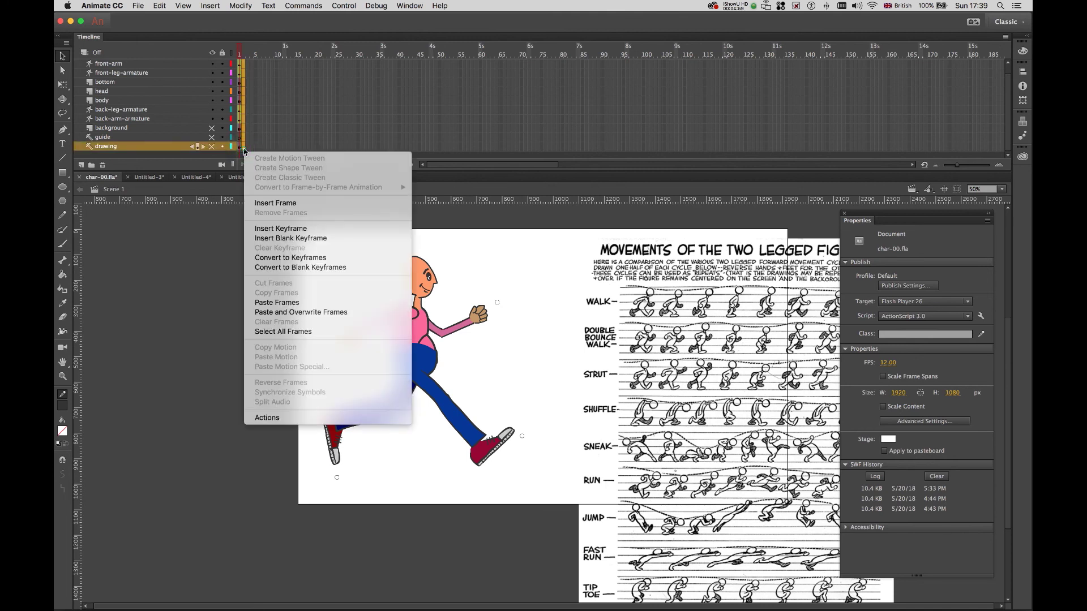
left_click(283, 228)
left_click(245, 247)
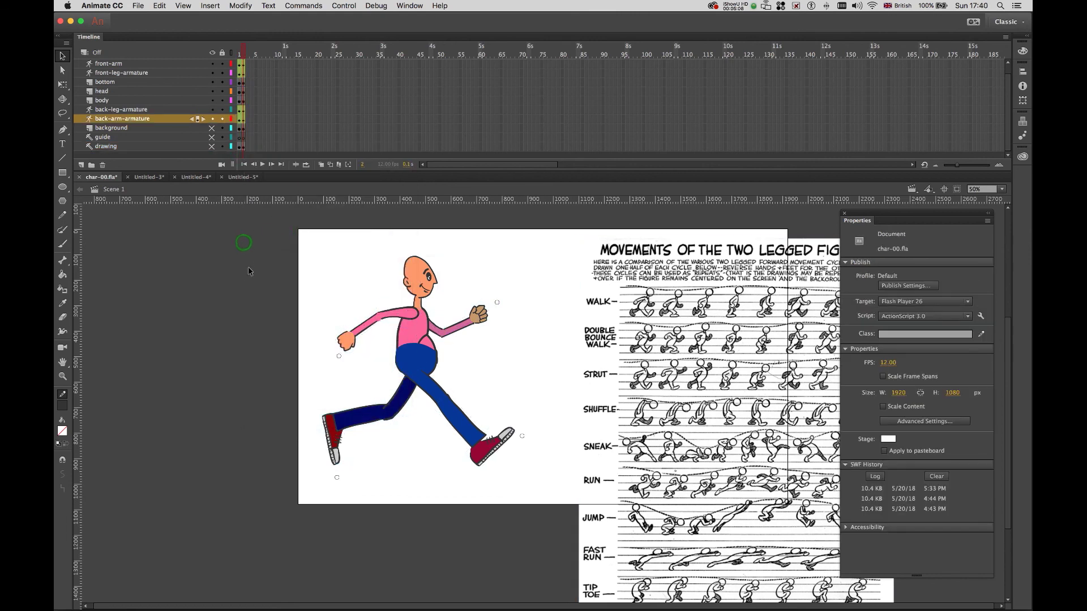
scroll(247, 257, "up", 4)
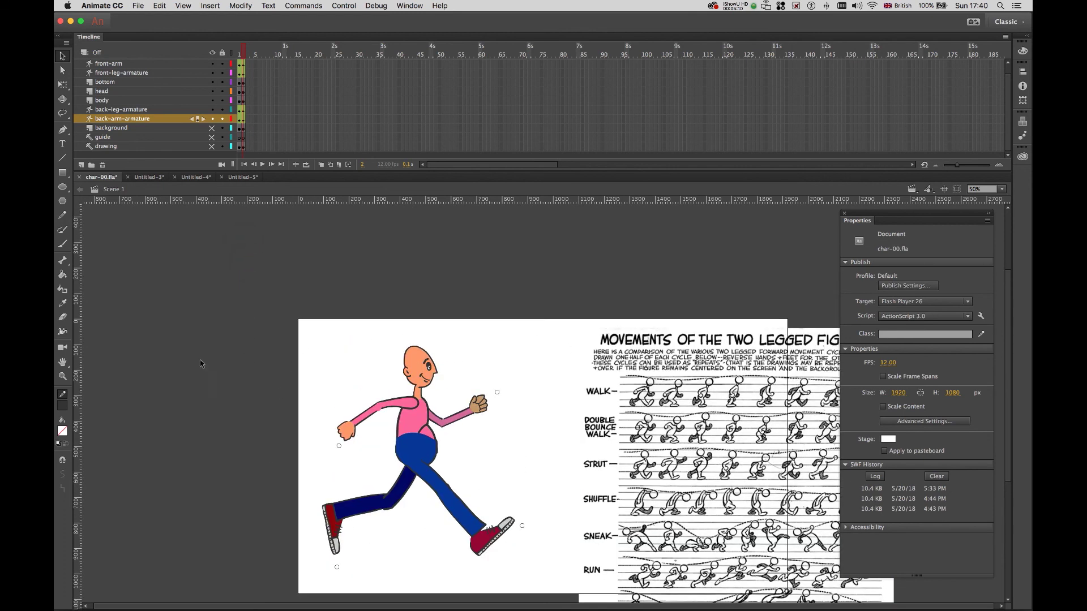
left_click_drag(232, 342, 229, 310)
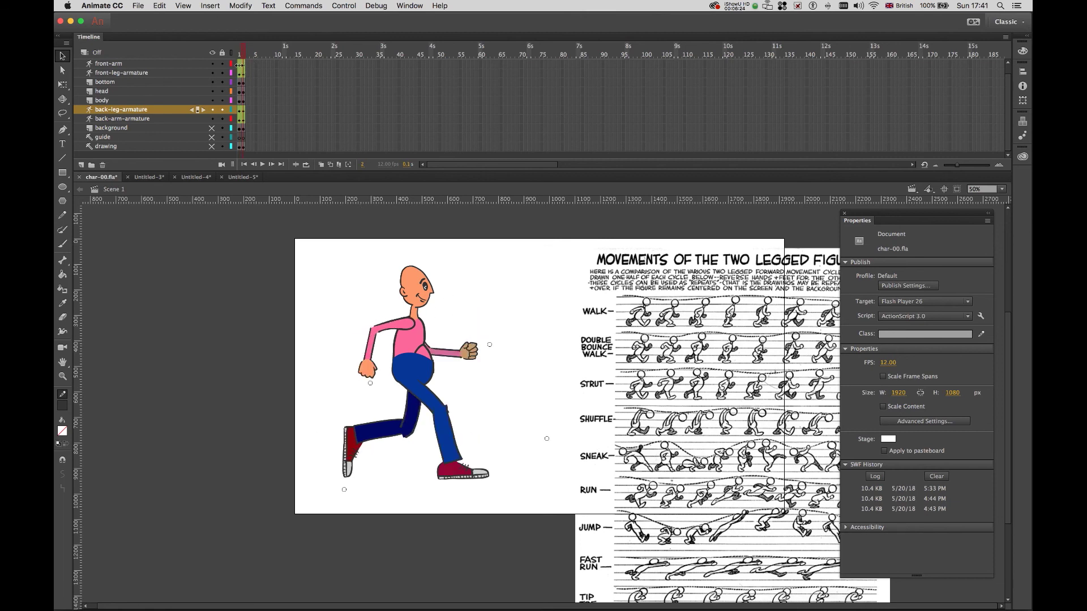
On frame 2, move the front calf down to meet the thigh at the knee and shift the front shoe to fit under it.
left_click(244, 54)
left_click(247, 73)
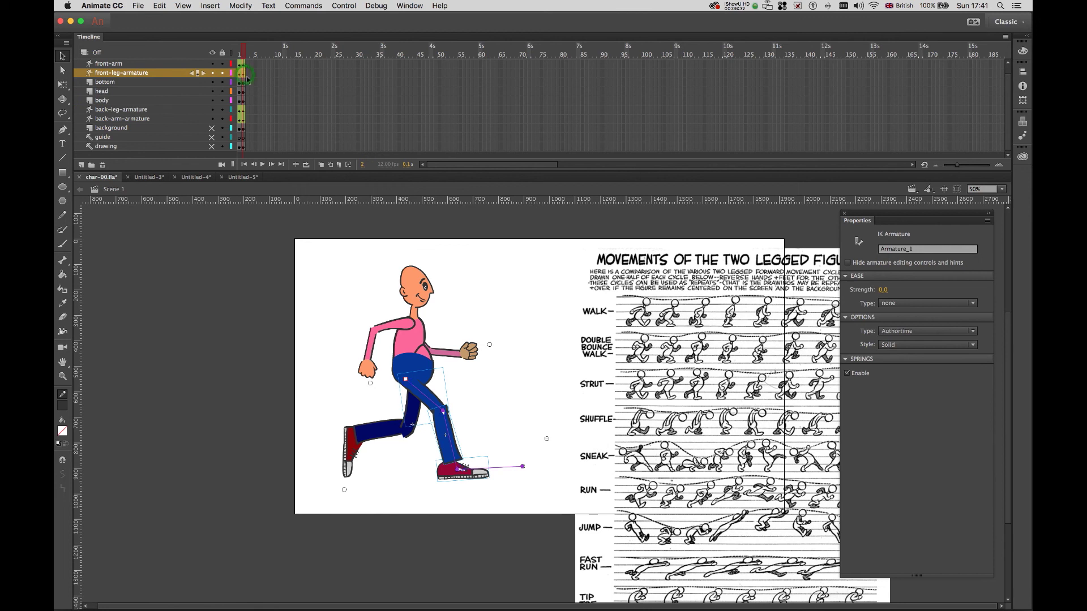
left_click(250, 82)
left_click(250, 73)
key("super+equal")
key("super+equal")
left_click_drag(454, 468, 320, 391)
left_click(383, 382)
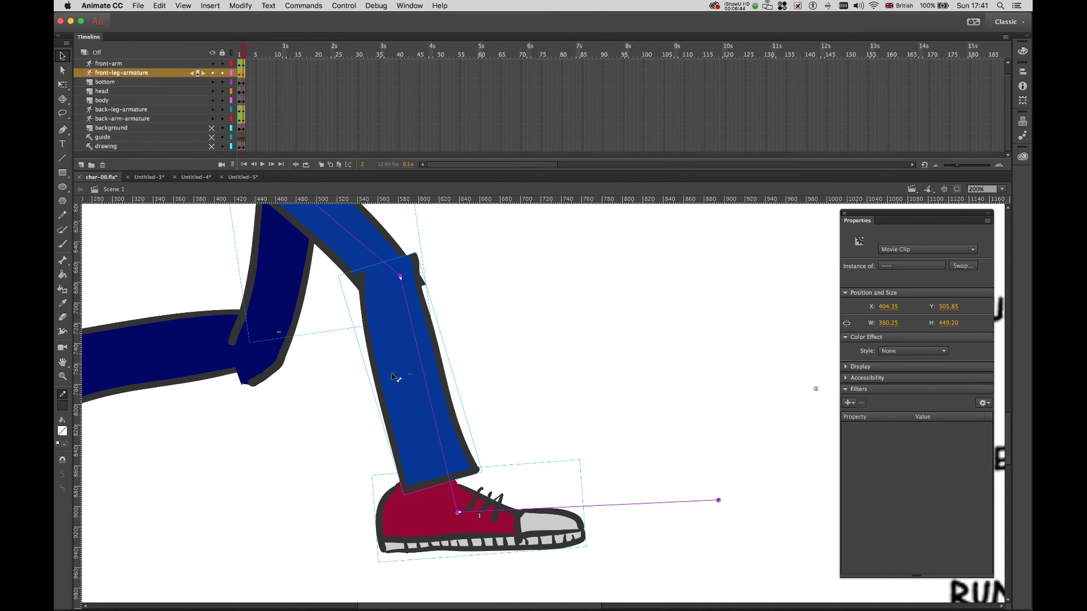
key("q")
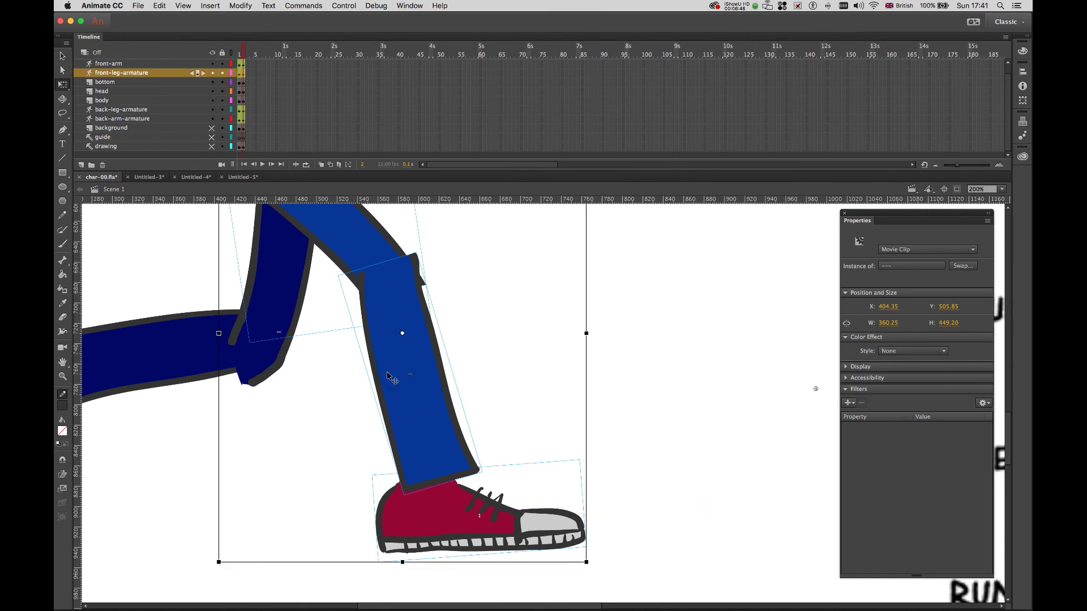
left_click(360, 374)
left_click(379, 359)
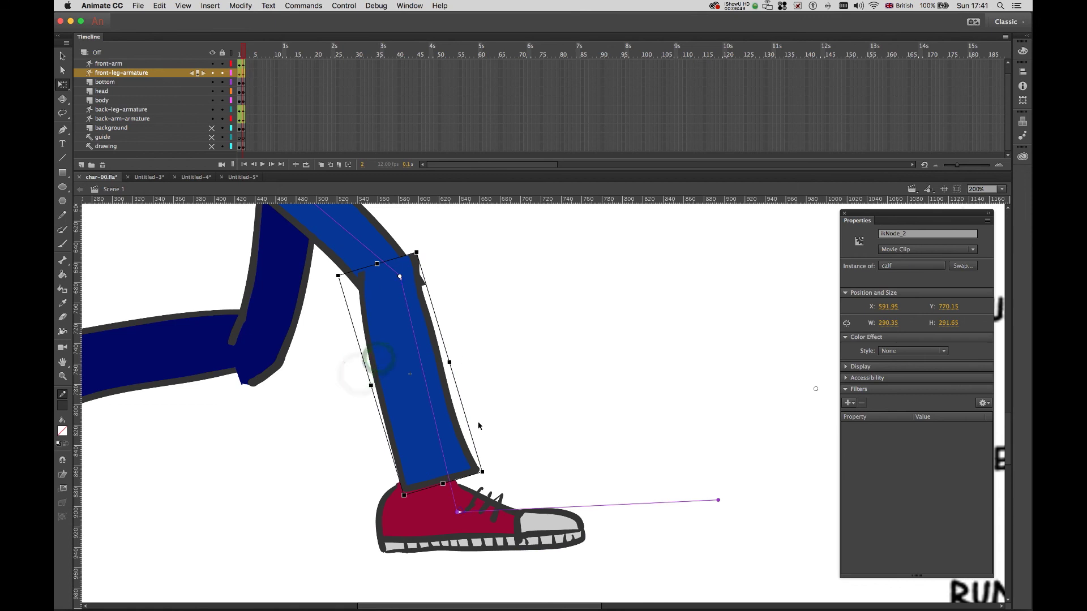
left_click_drag(391, 360, 404, 393)
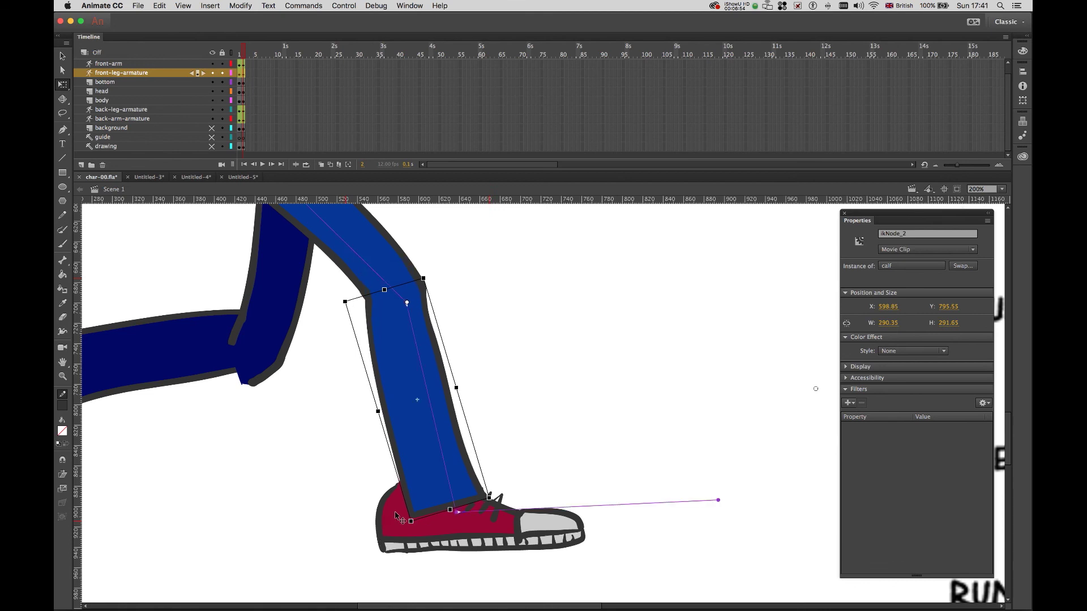
left_click_drag(387, 513, 410, 524)
On frame 2, reposition the back calf to close the gap at the knee and nudge the back shoe to match.
left_click_drag(243, 478, 434, 481)
left_click(323, 370)
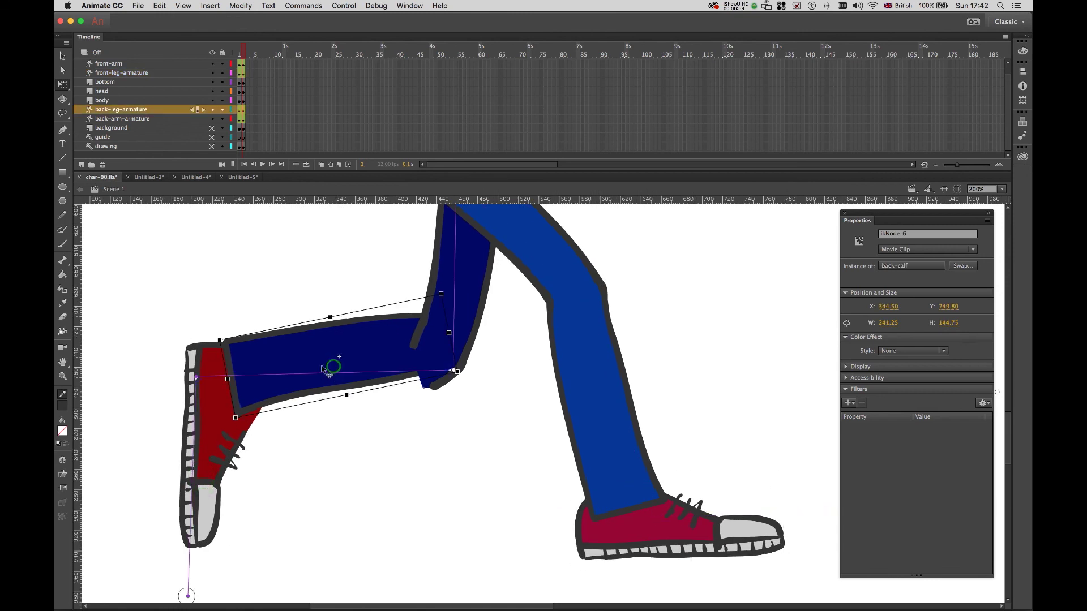
left_click(203, 399, "shift")
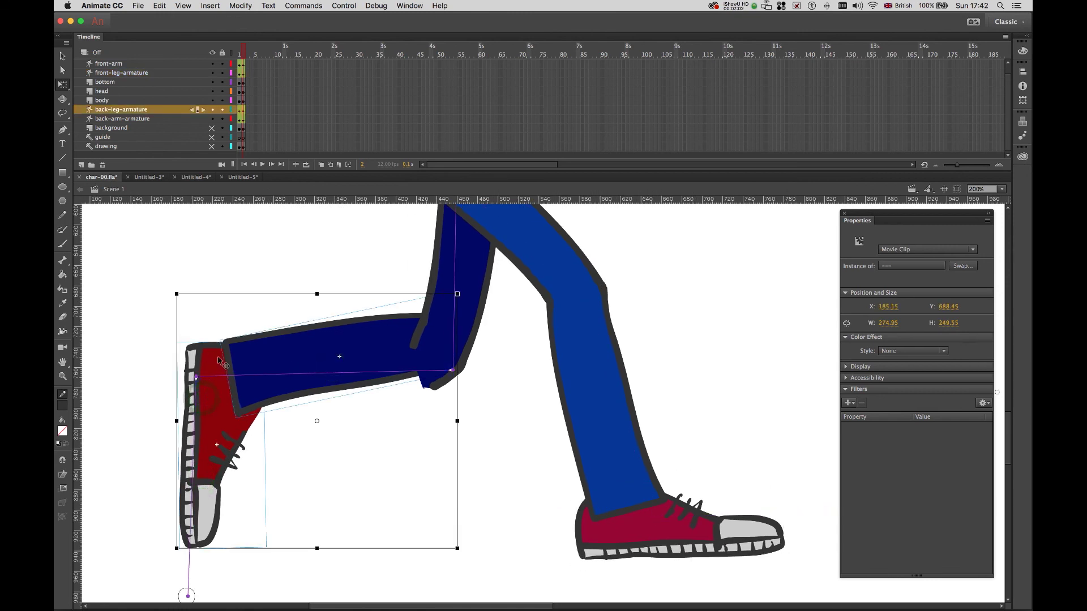
left_click(108, 337)
left_click(264, 344)
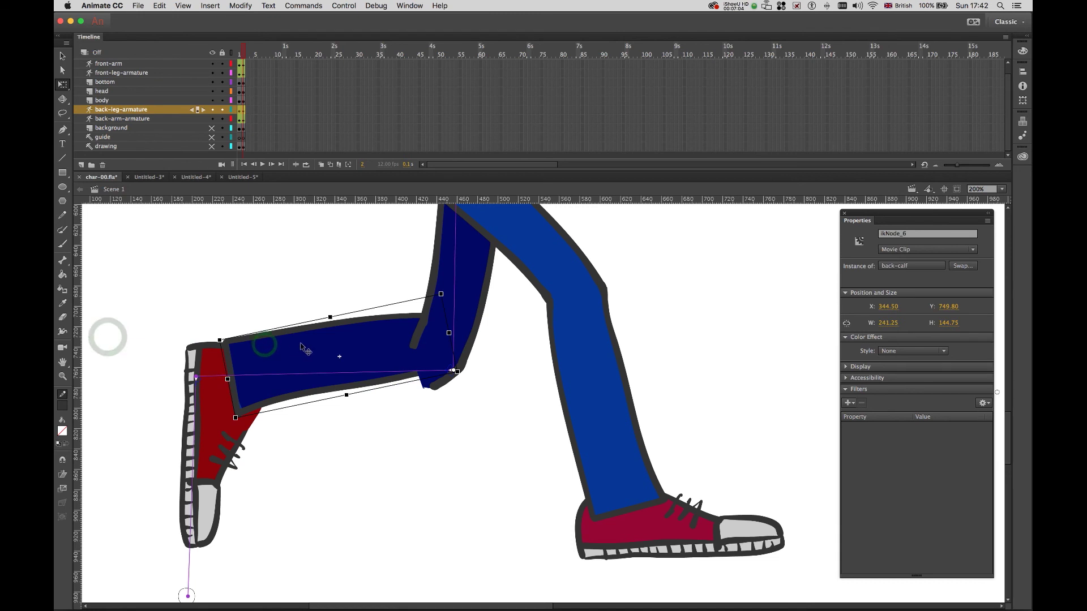
mouse_move(317, 342)
left_mouse_down()
mouse_move(301, 369)
mouse_move(306, 358)
left_mouse_up()
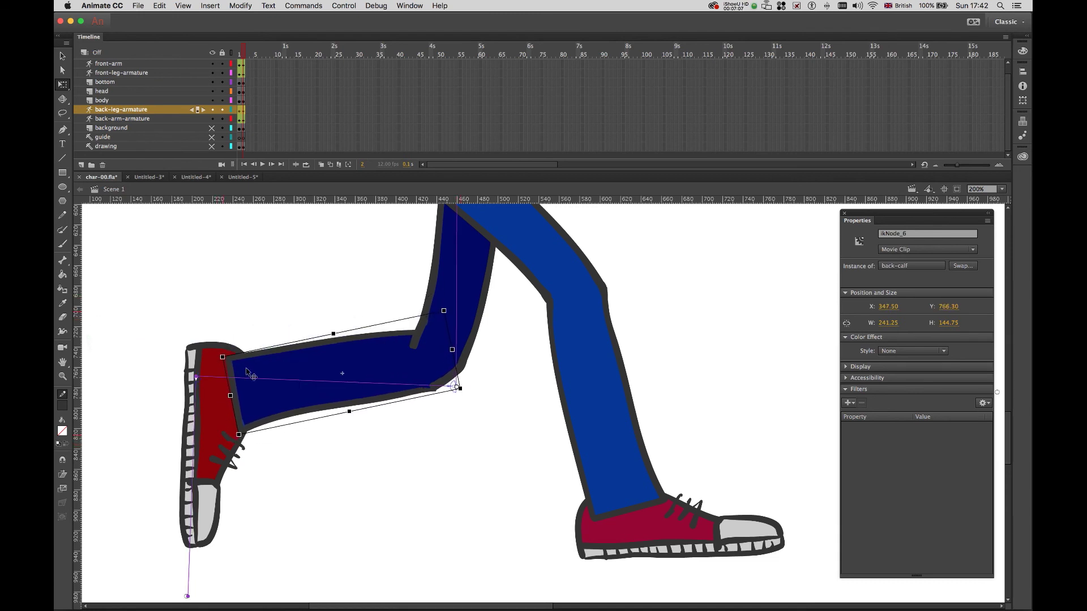
left_click(205, 361)
left_click_drag(205, 361, 204, 364)
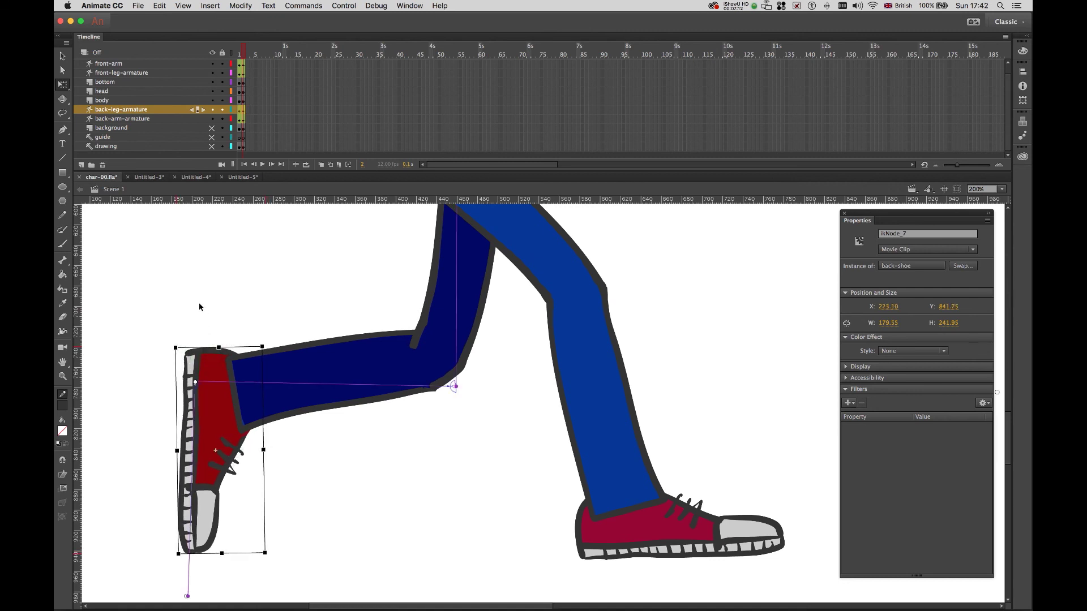
On frame 1, move the back calf slightly down to line up with the thigh at the knee.
left_click_drag(247, 51, 220, 54)
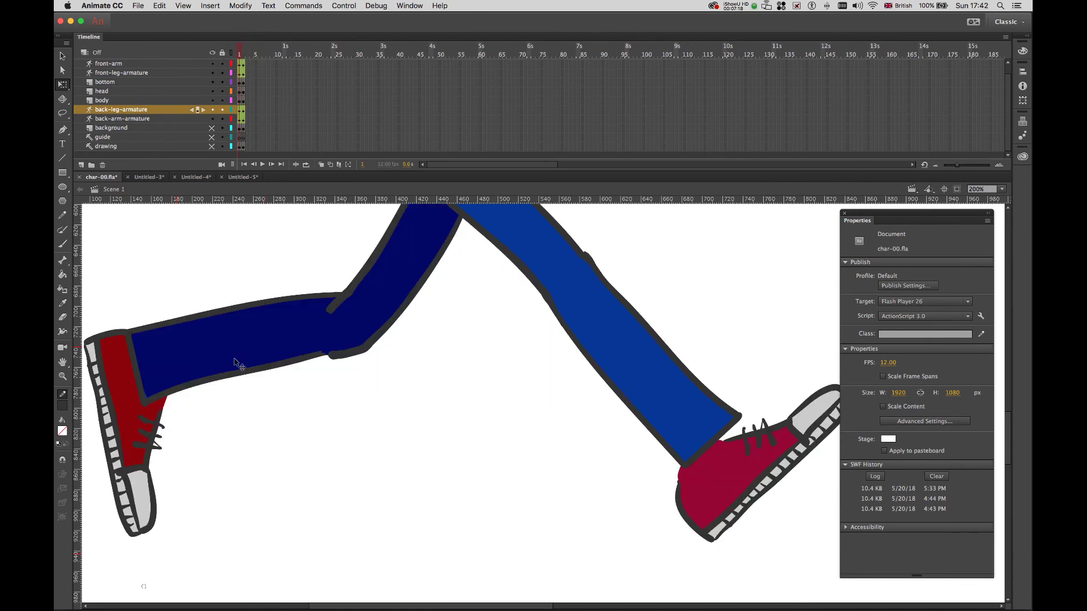
left_click(237, 364)
left_click_drag(284, 339, 292, 348)
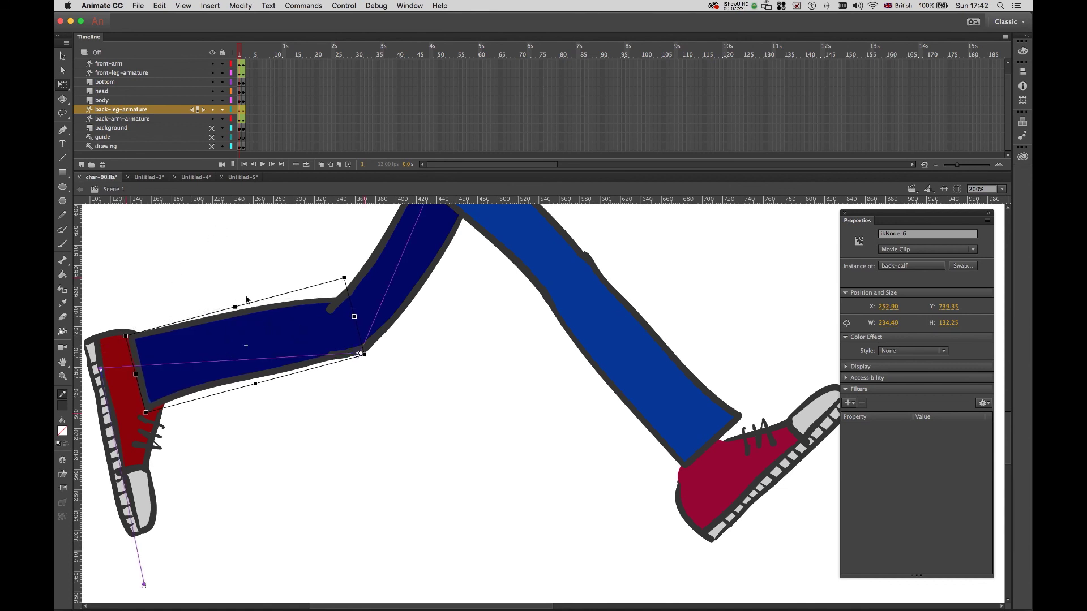
left_click(214, 261)
left_click_drag(248, 54, 231, 59)
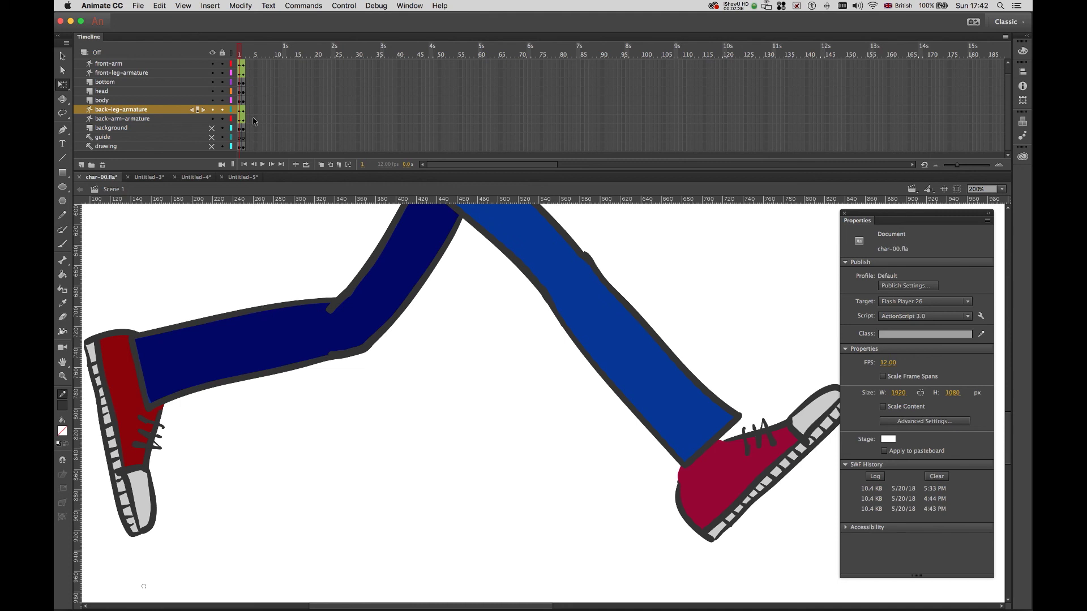
Edit the front calf symbol from frame 2 and brush the sampled trouser blue across the top of the knee to cover the joint.
left_click(244, 54)
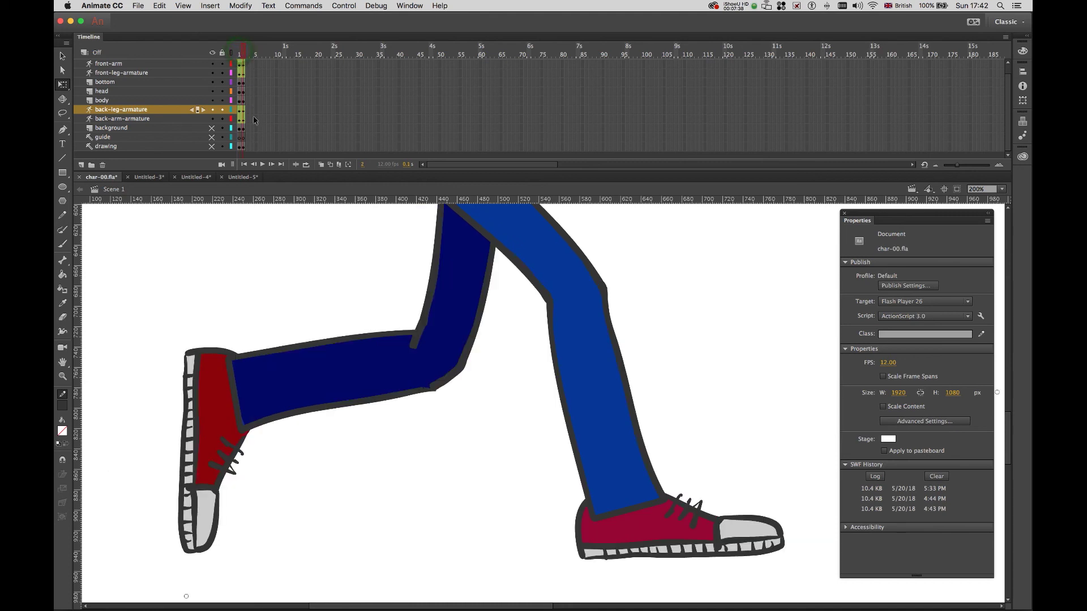
left_click(580, 359)
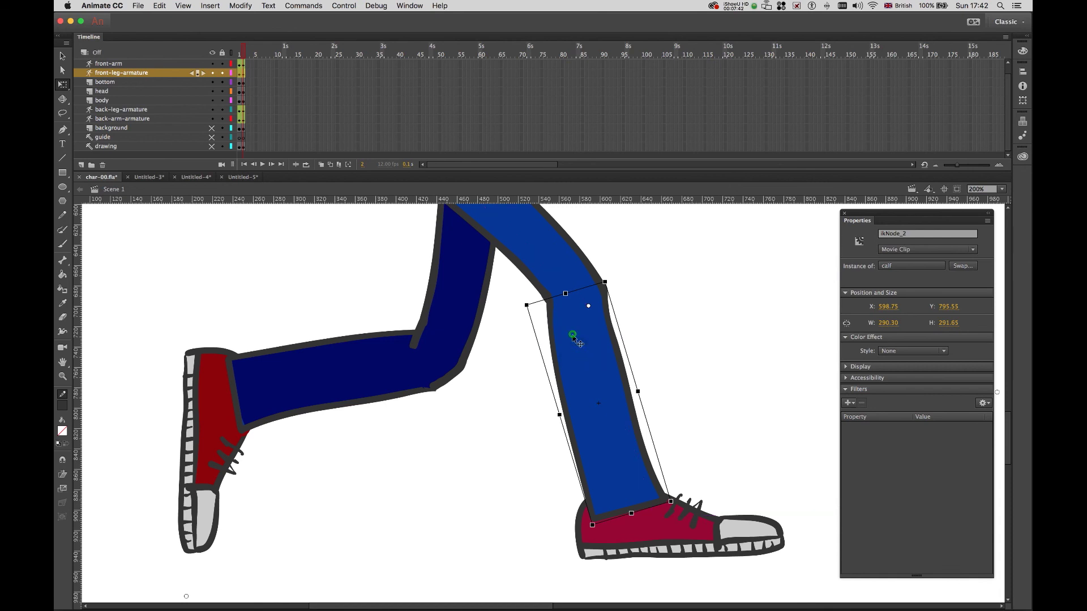
double_click(573, 338)
key("super+equal")
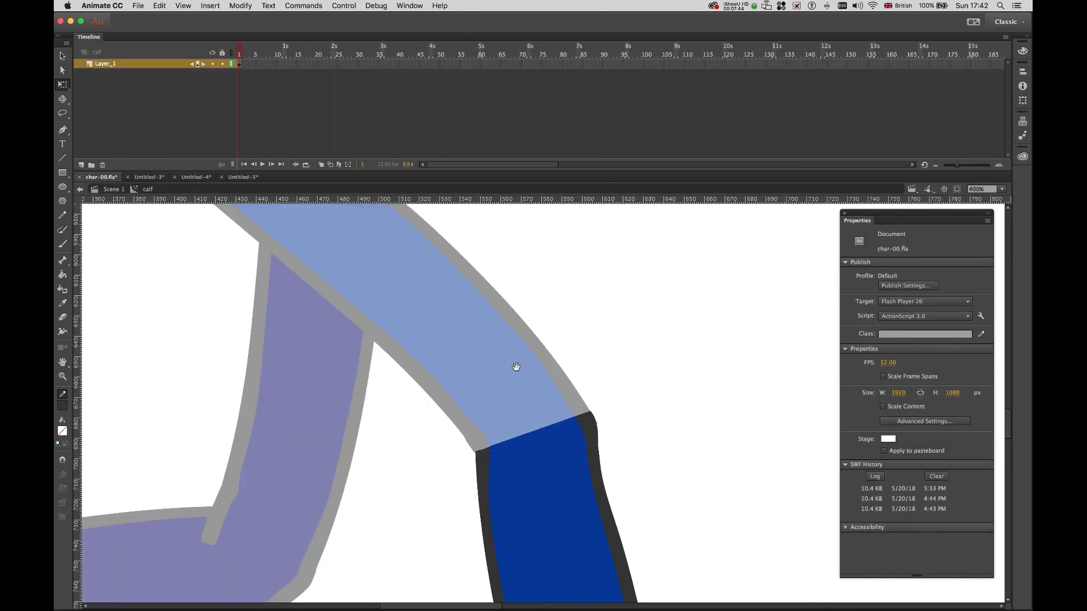
scroll(516, 364, "down", 2)
key("i")
left_click(525, 476)
key("b")
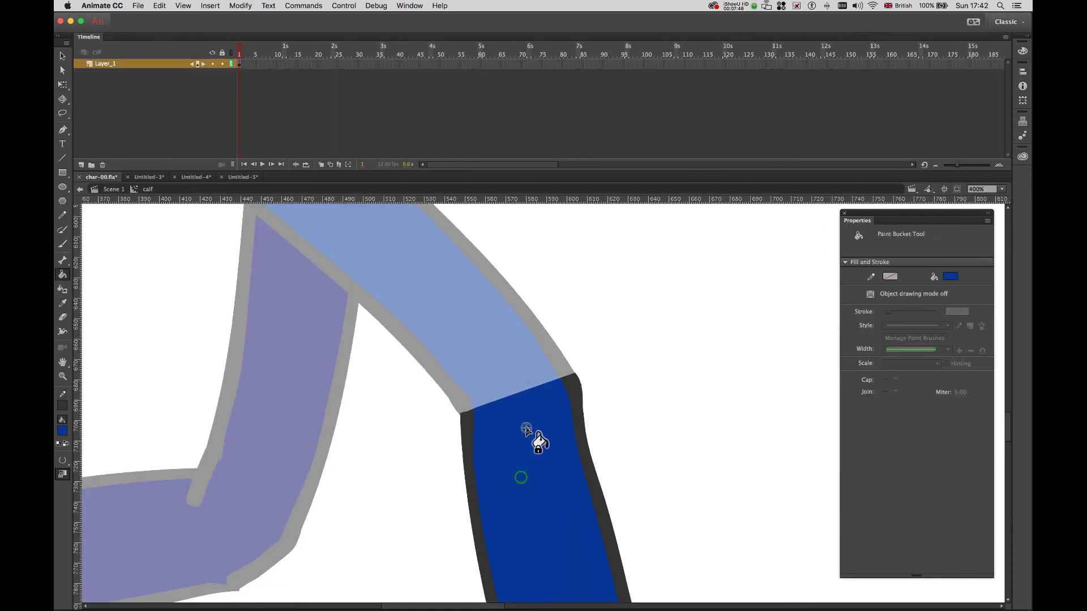
mouse_move(548, 385)
left_mouse_down()
mouse_move(613, 355)
mouse_move(538, 402)
mouse_move(526, 389)
mouse_move(543, 374)
mouse_move(605, 355)
mouse_move(502, 386)
mouse_move(639, 351)
mouse_move(592, 385)
mouse_move(580, 387)
mouse_move(595, 374)
mouse_move(566, 395)
mouse_move(537, 390)
left_mouse_up()
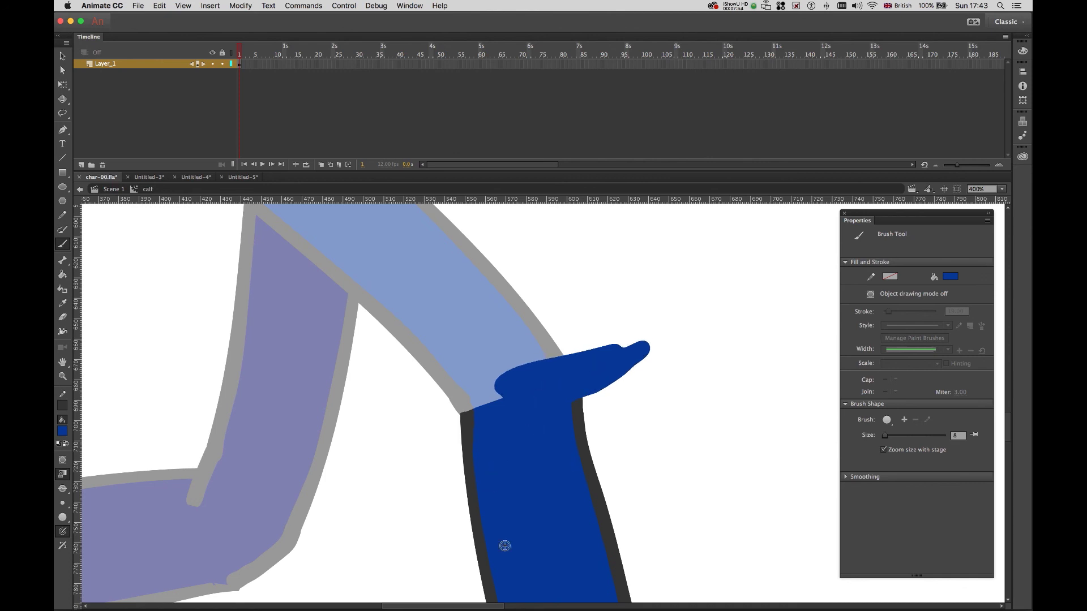
key("v")
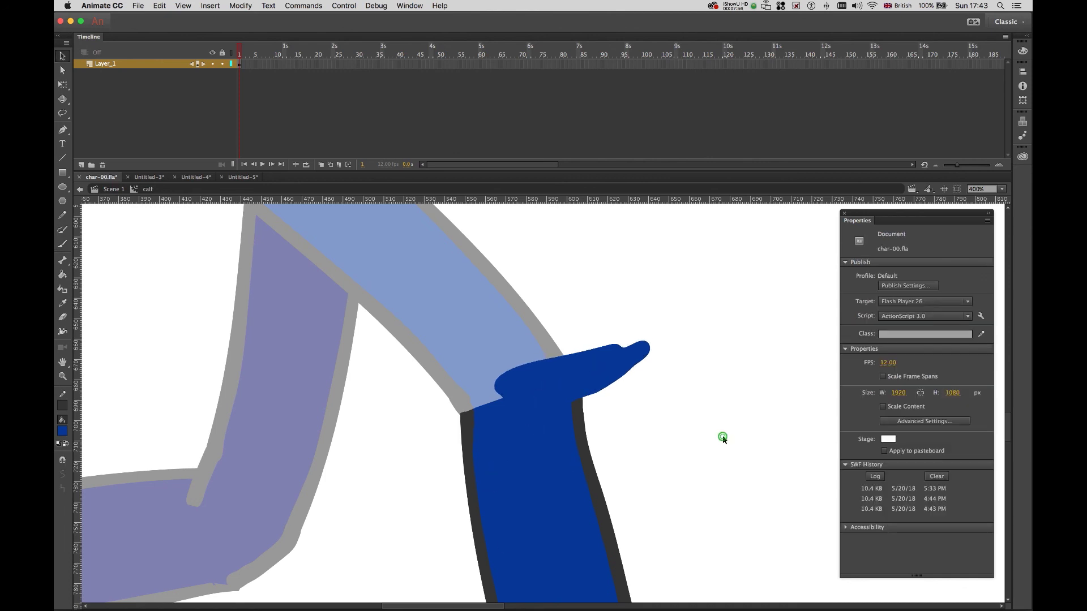
double_click(723, 437)
key("super+1")
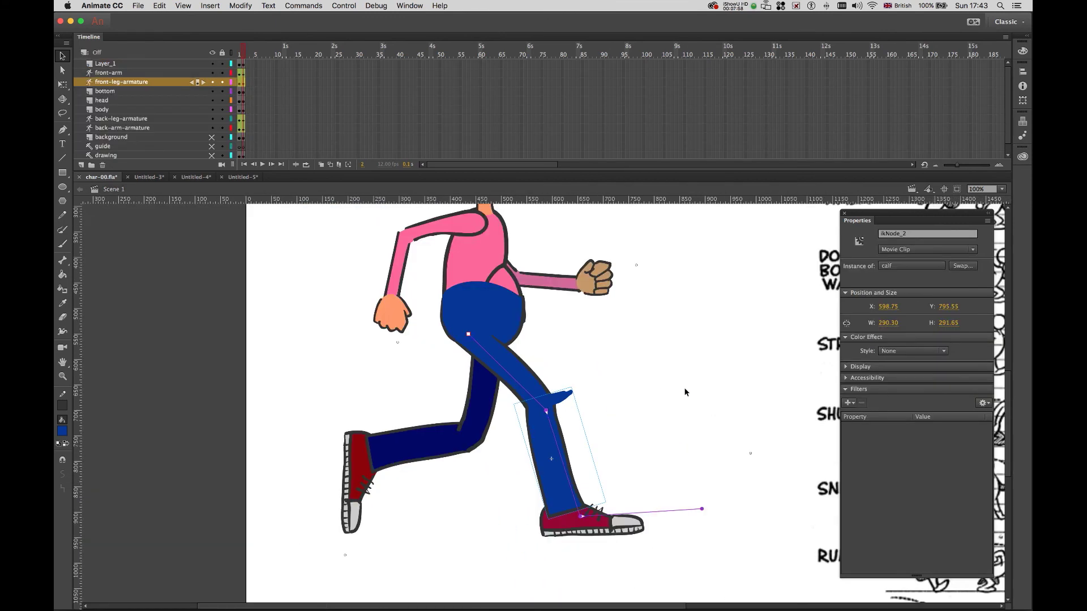
left_click_drag(245, 53, 249, 55)
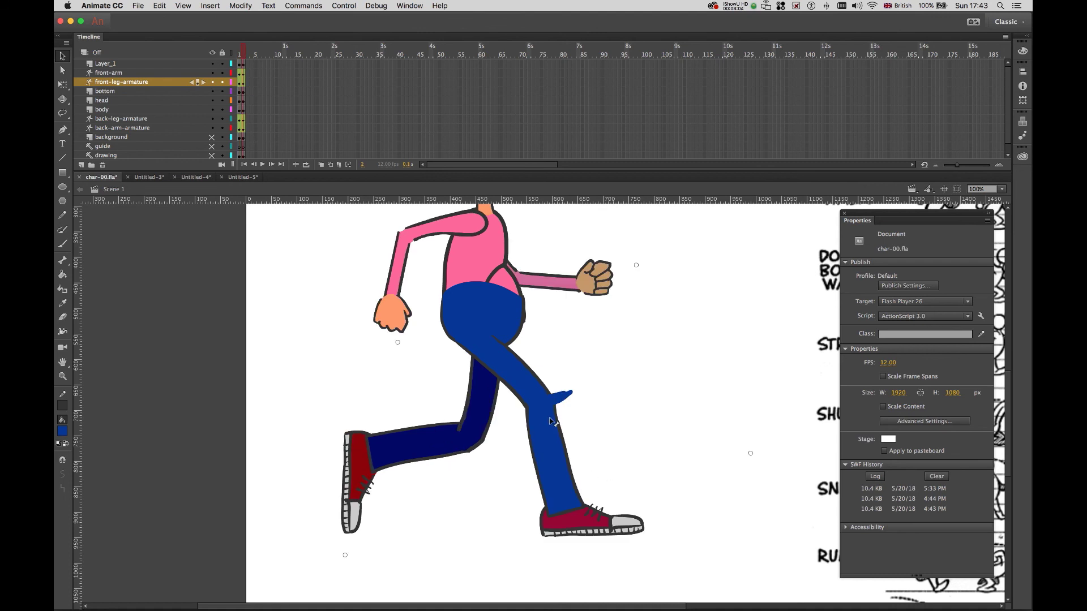
Reopen the front calf symbol and erase the blue paint sticking out beyond the knee outline, then return to the main scene.
key("super+equal")
key("super+equal")
left_click(563, 435)
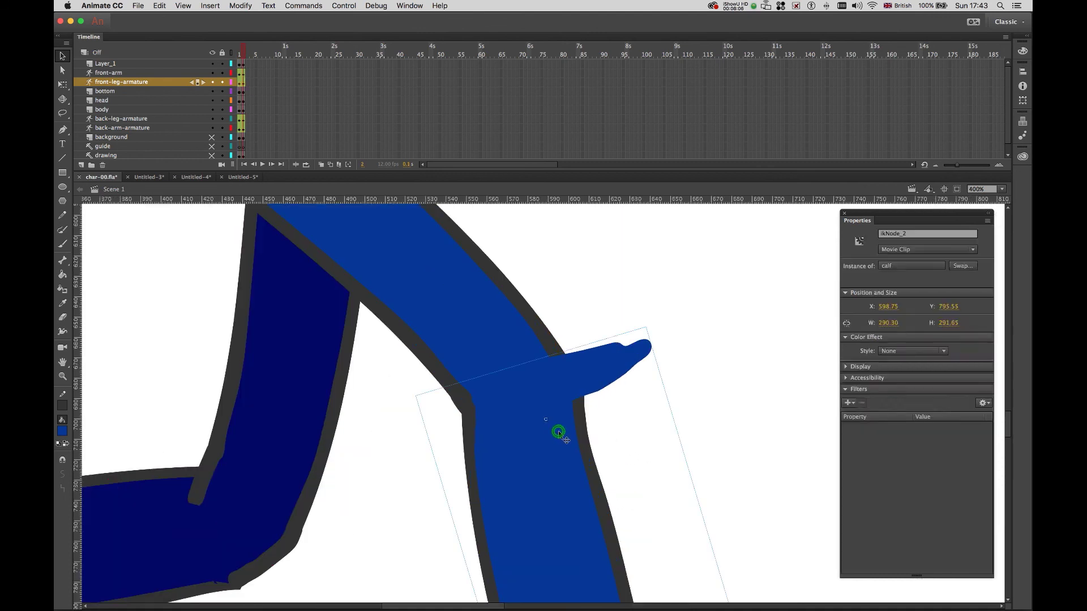
double_click(563, 434)
key("e")
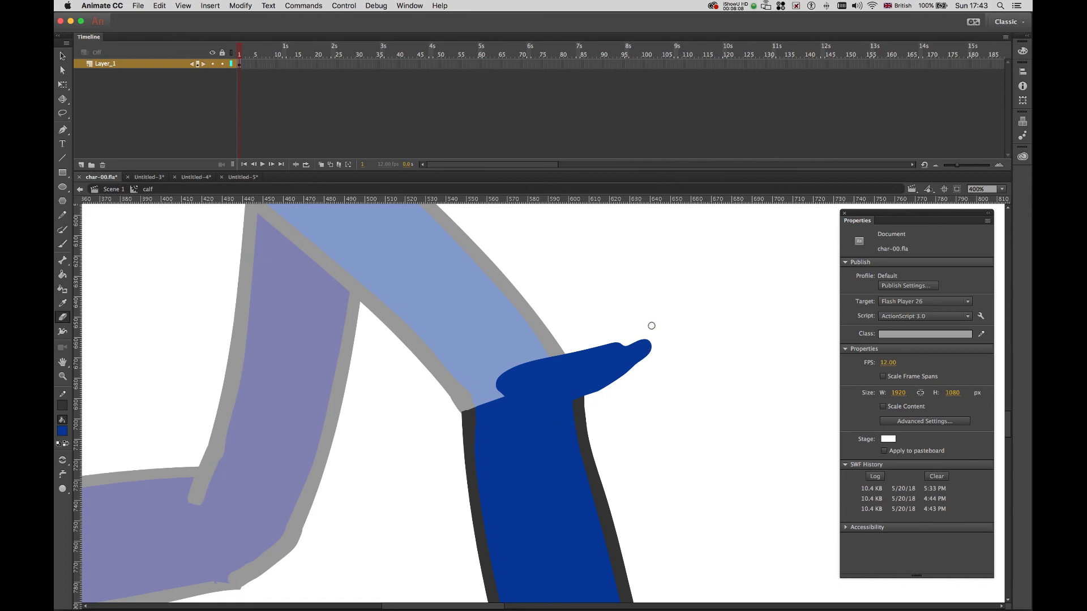
scroll(648, 314, "down", 2)
key("v")
double_click(420, 528)
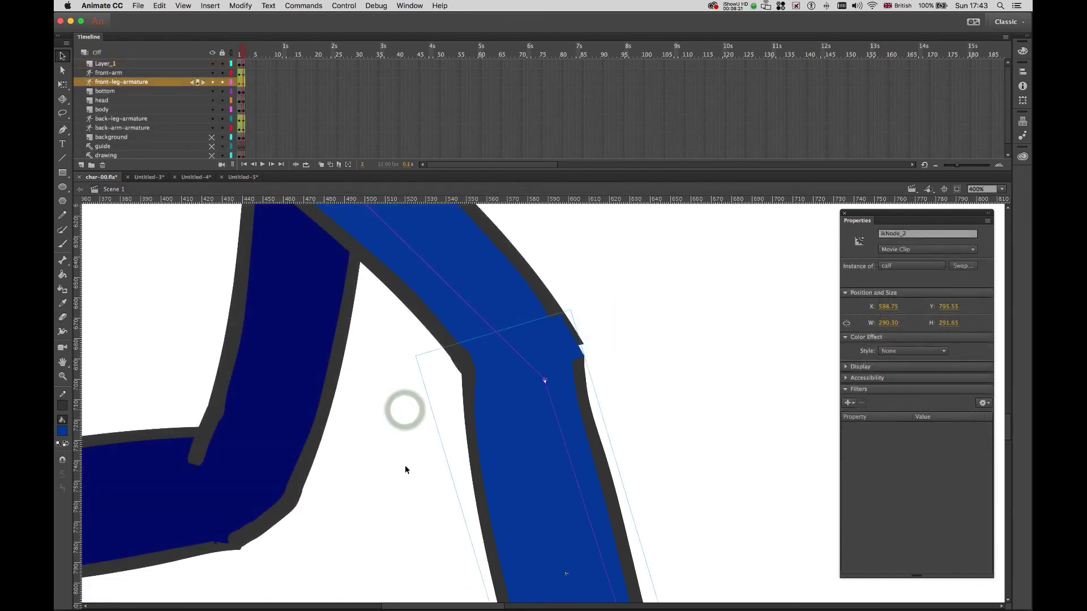
key("super+minus")
key("super+minus")
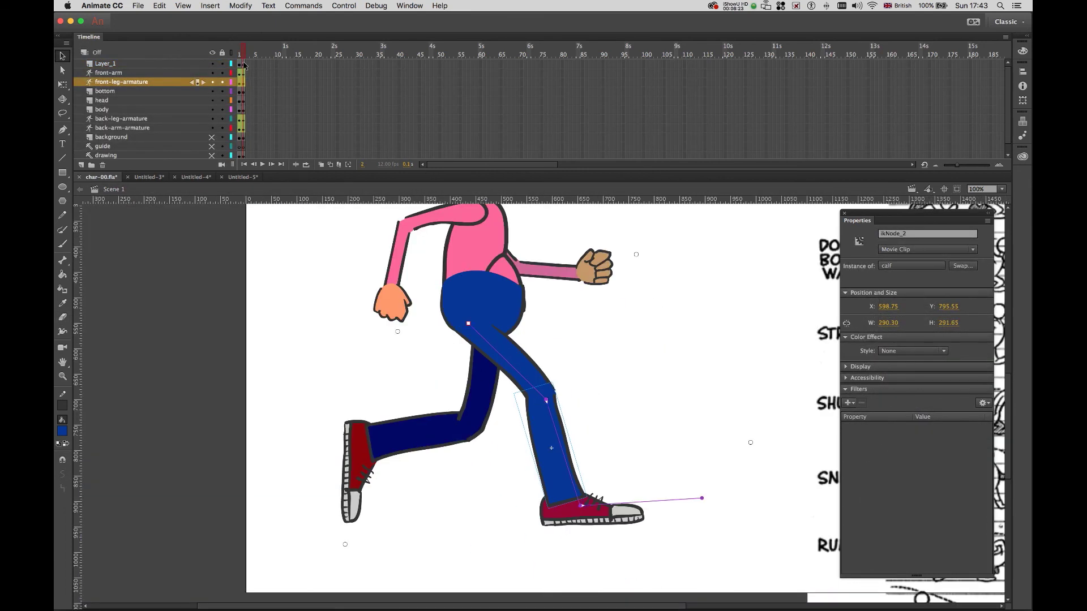
left_click_drag(246, 55, 249, 55)
key("super+minus")
Delete the movement chart bitmap from frame 2 of Layer_1.
left_click(310, 340)
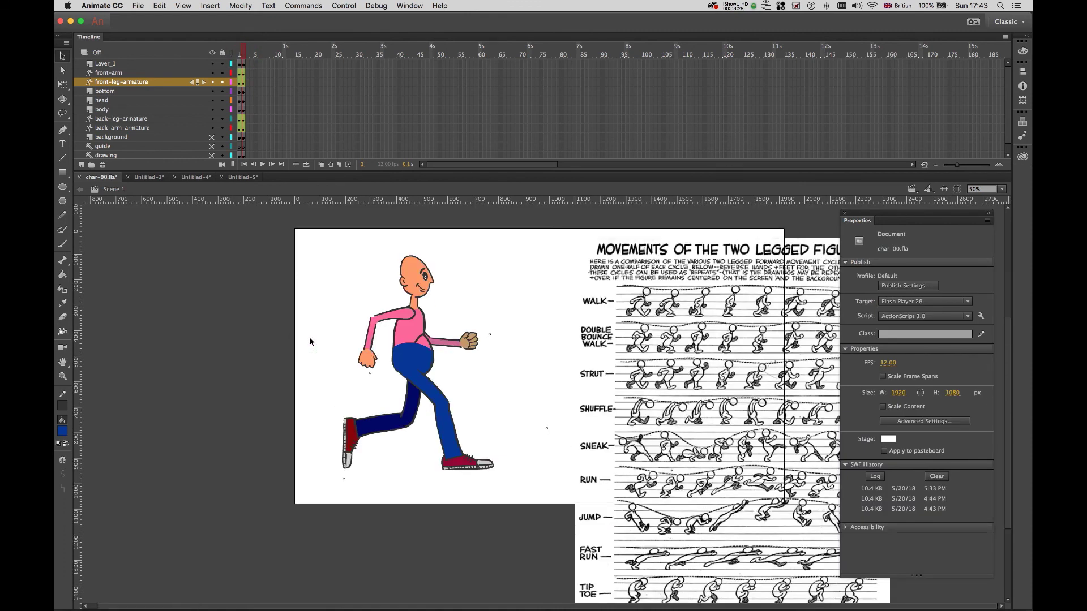
left_click(718, 325)
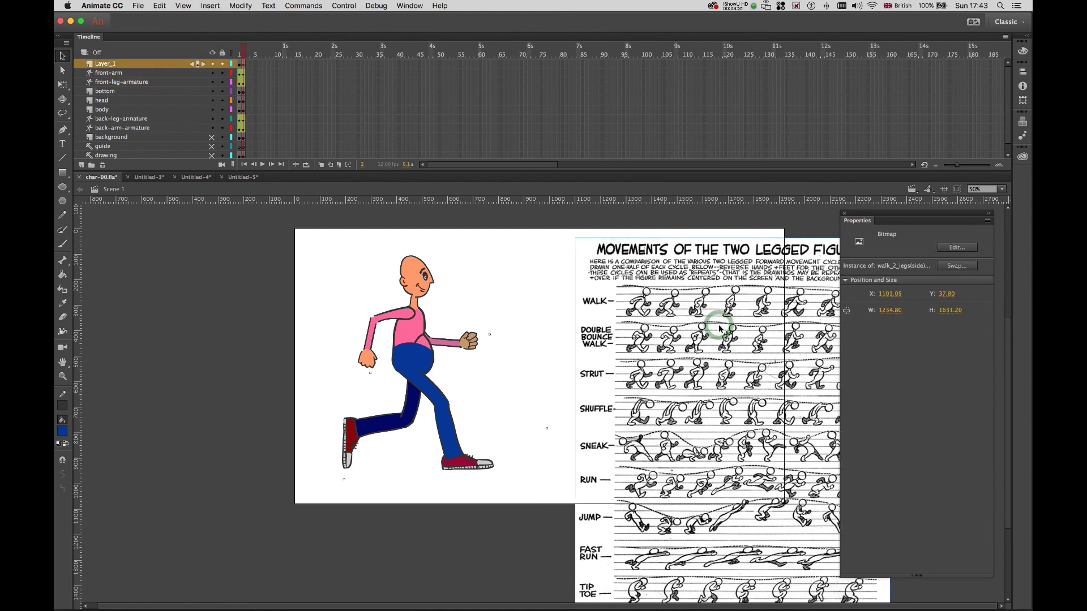
key("Delete")
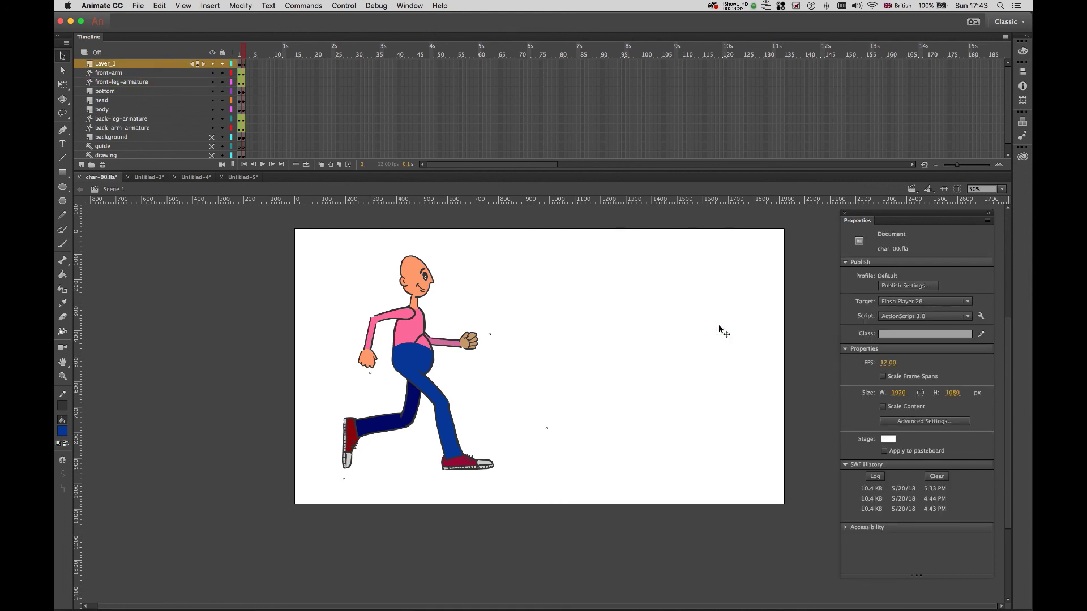
left_click(328, 304)
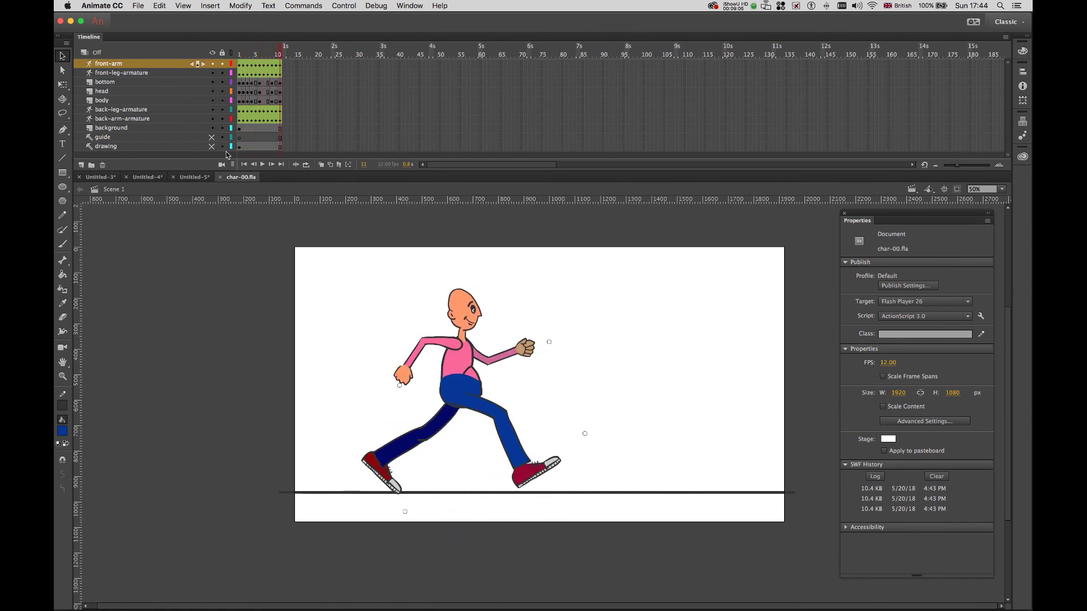
Go to frame 1 of the full walk cycle and inspect the keyframes of the bottom, head and body layers.
left_click(240, 54)
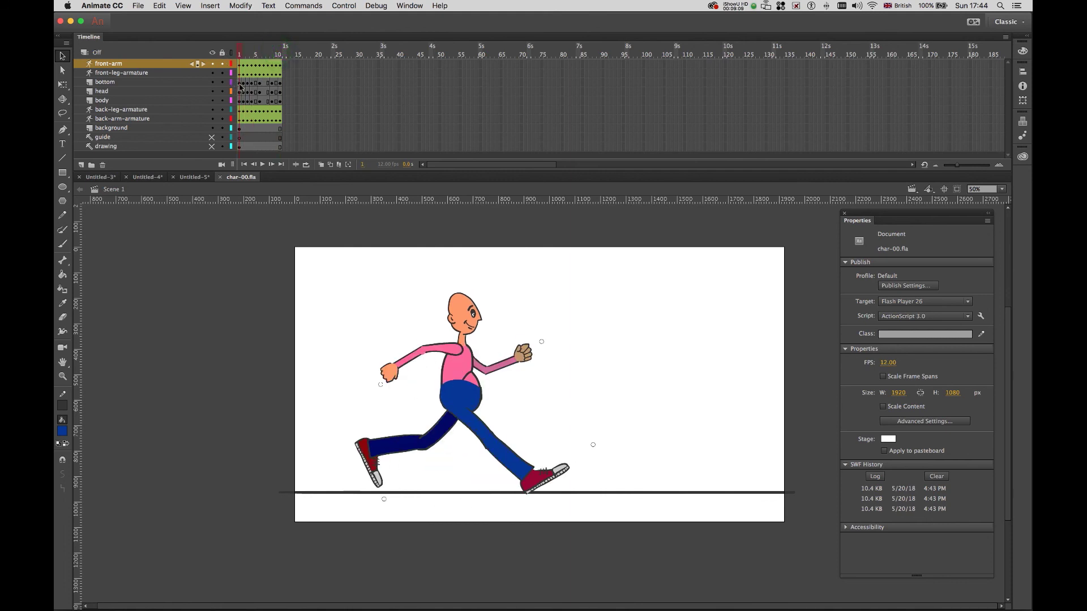
left_click(240, 83)
left_click(241, 91)
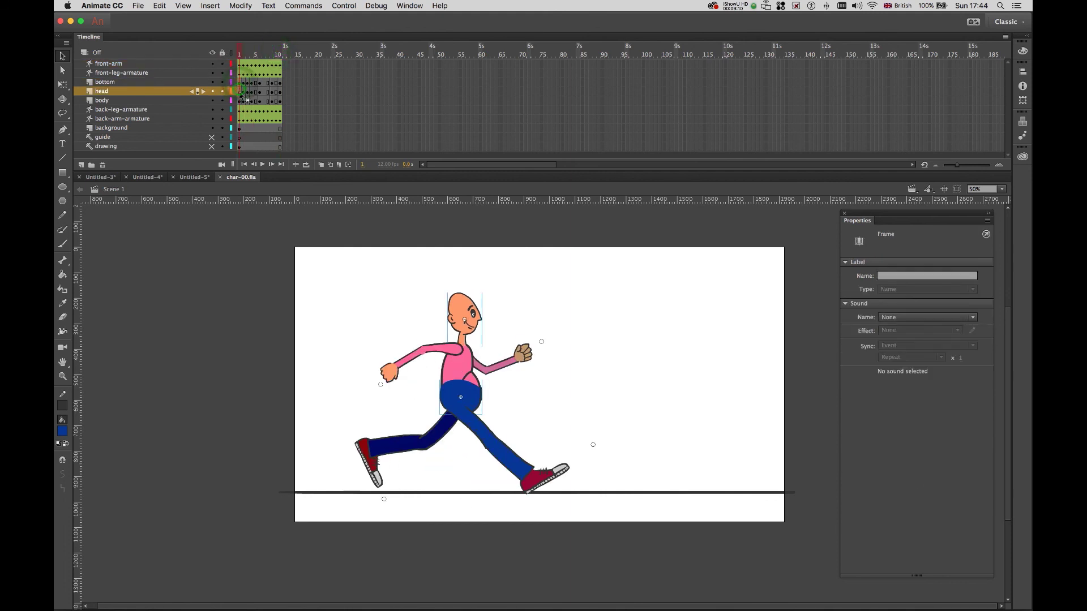
left_click(241, 101)
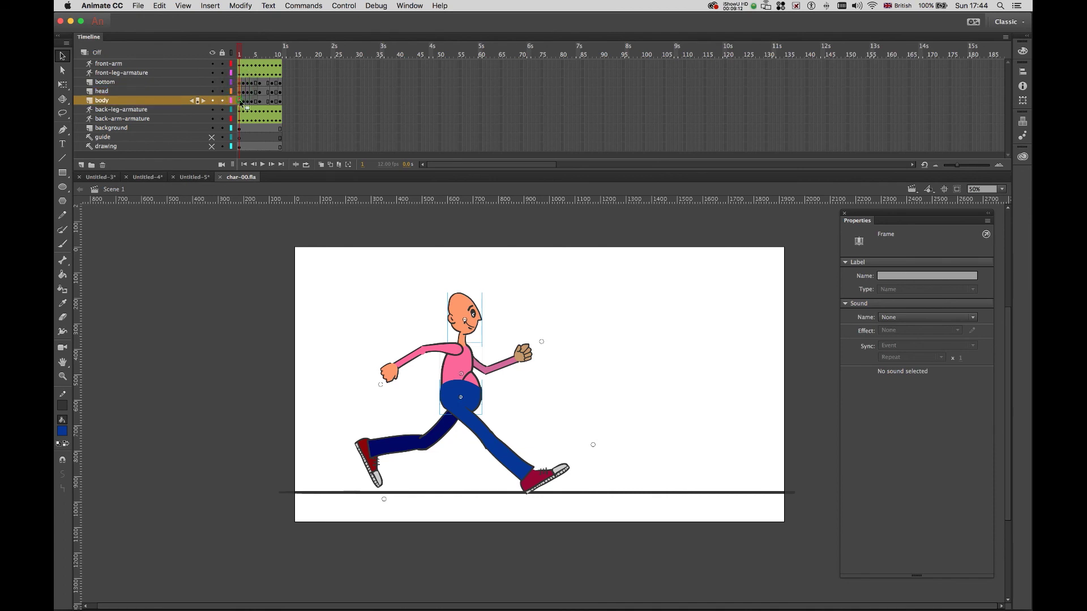
left_click(238, 55)
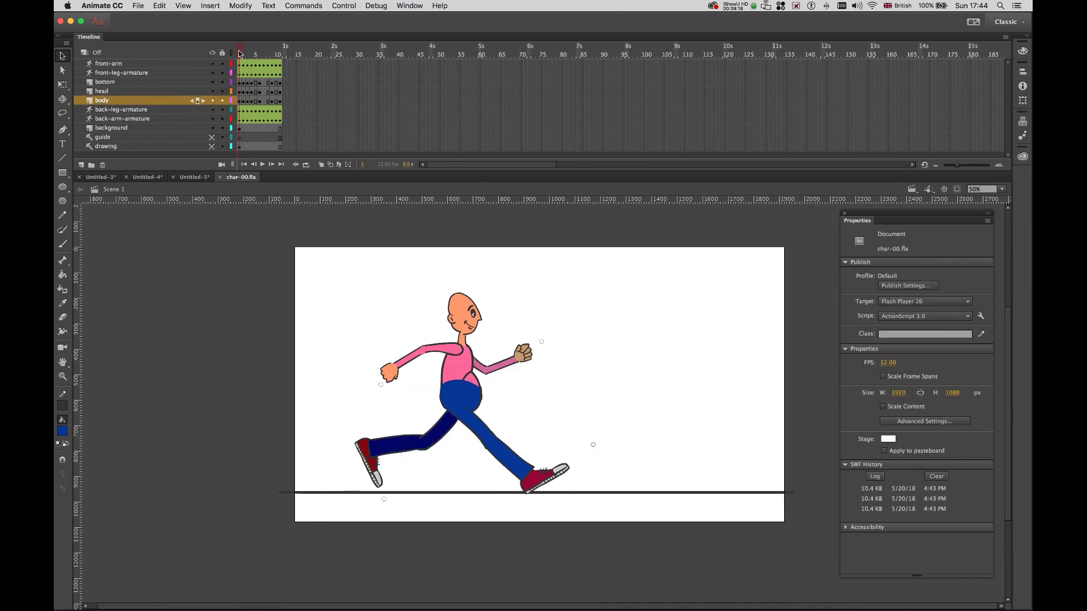
left_click(240, 51)
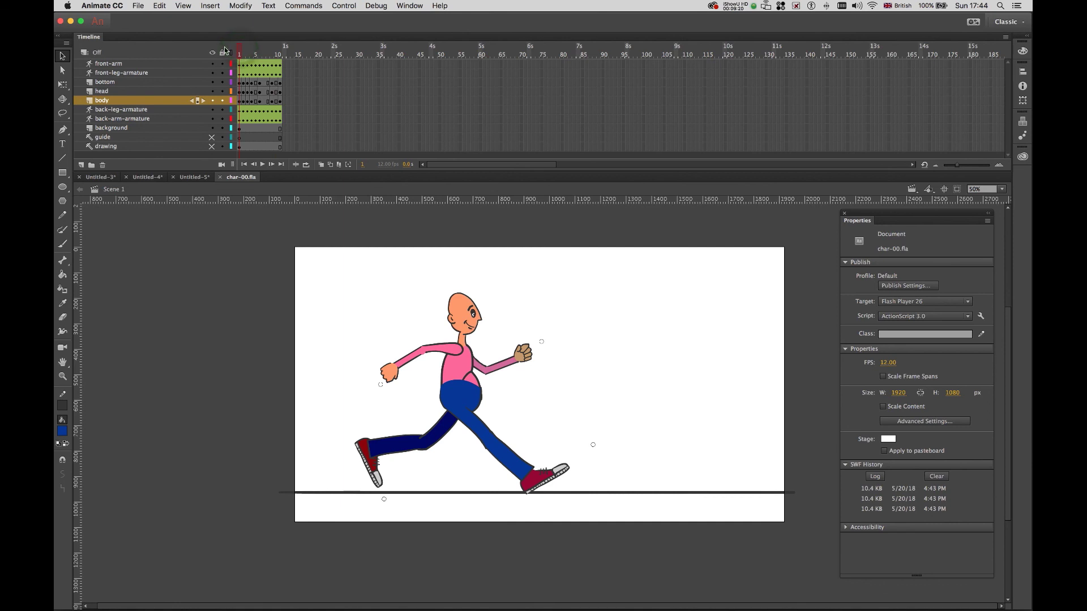